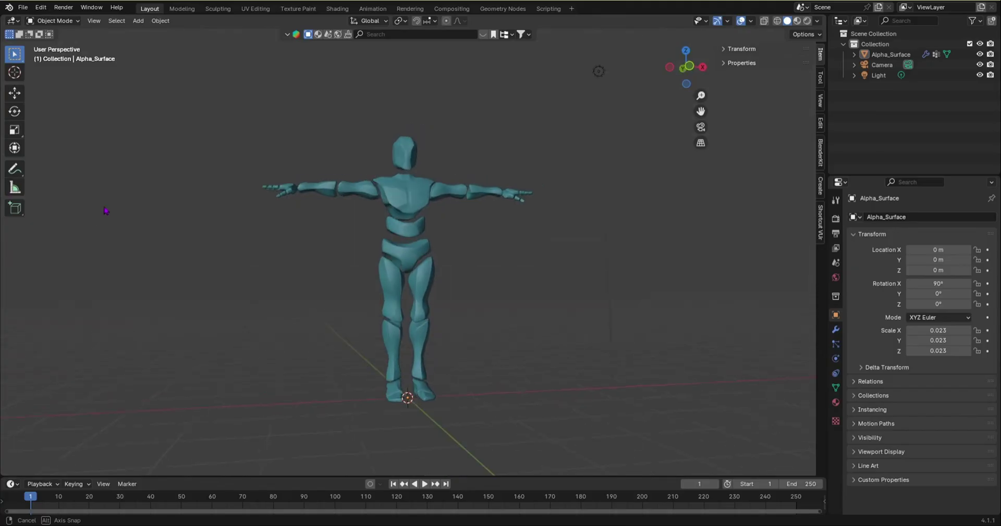
middle_drag(106, 211, 331, 205)
click(331, 206)
scroll(531, 287, down, 2)
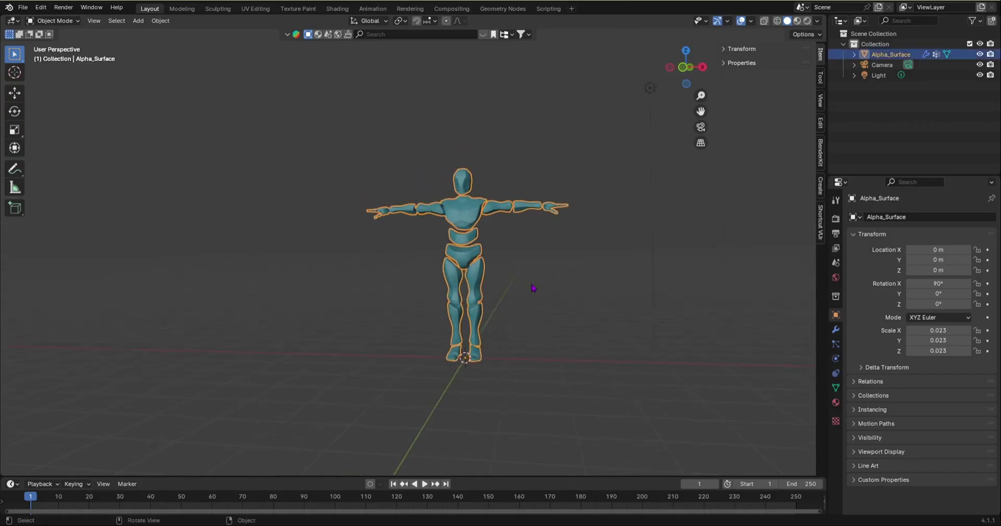
middle_drag(505, 285, 535, 288)
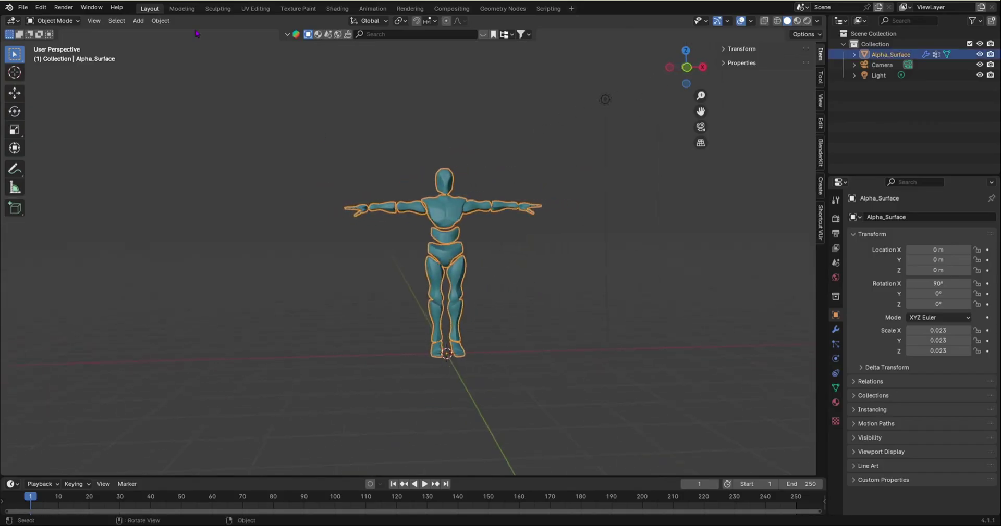
click(23, 8)
mouse_move(41, 155)
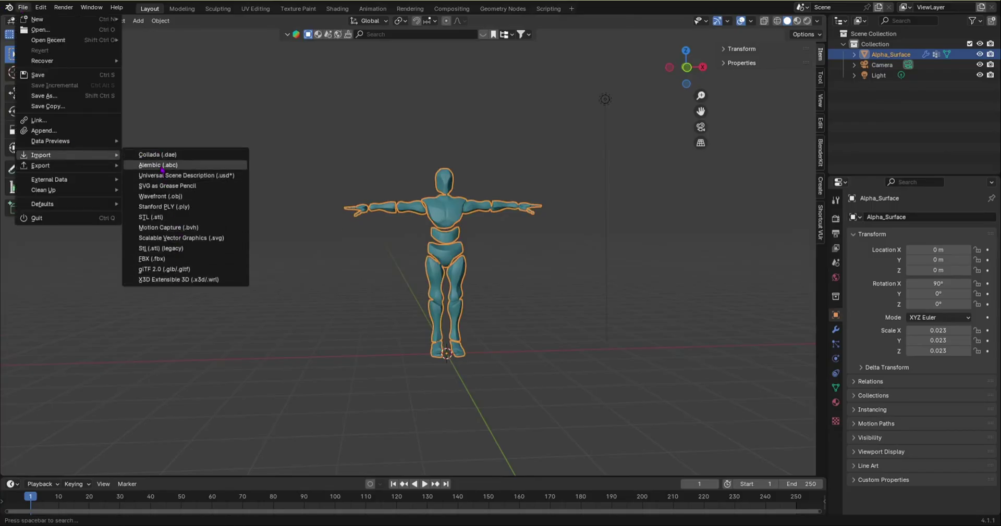
key(Escape)
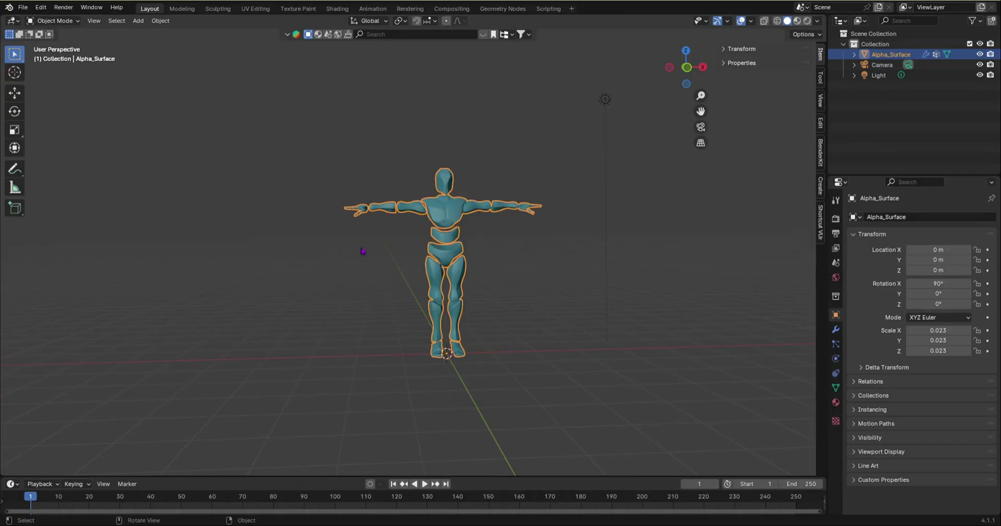
- Examine the humanoid character mesh up close and from several angles
click(486, 259)
middle_drag(458, 268, 2, 249)
scroll(461, 293, up, 4)
middle_drag(461, 293, 471, 283)
scroll(471, 283, down, 3)
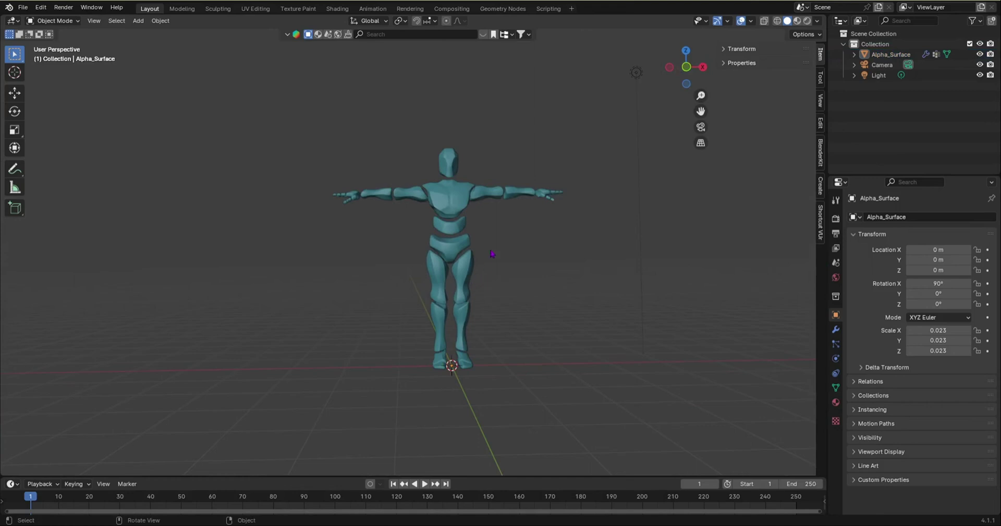
scroll(492, 254, up, 2)
middle_drag(492, 248, 484, 226)
scroll(483, 251, up, 2)
scroll(483, 250, down, 5)
- Apply the scale of the character mesh
click(457, 220)
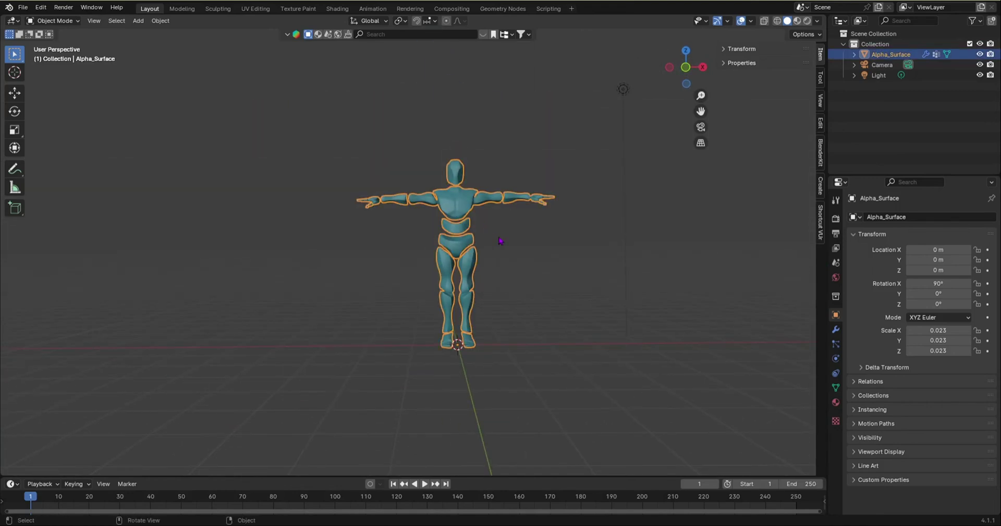
key(ctrl+a)
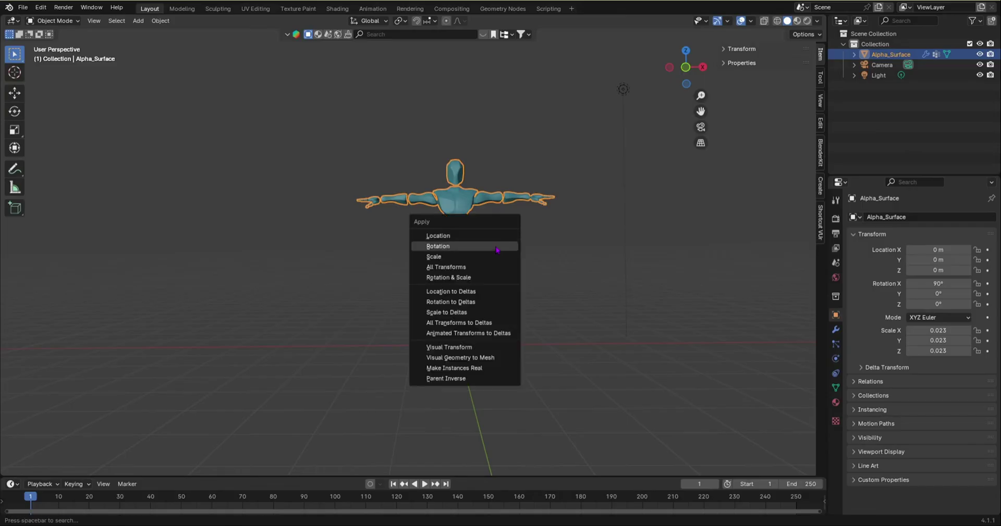
click(495, 257)
click(504, 234)
middle_drag(505, 235, 450, 272)
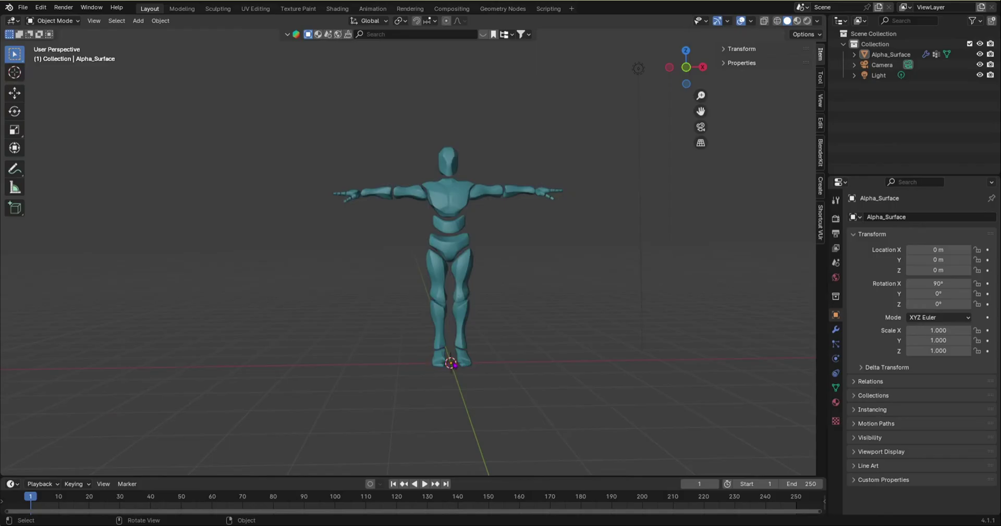
- Place the 3D cursor on the front of the character's pelvis, near its lower edge
click(15, 72)
scroll(462, 289, up, 5)
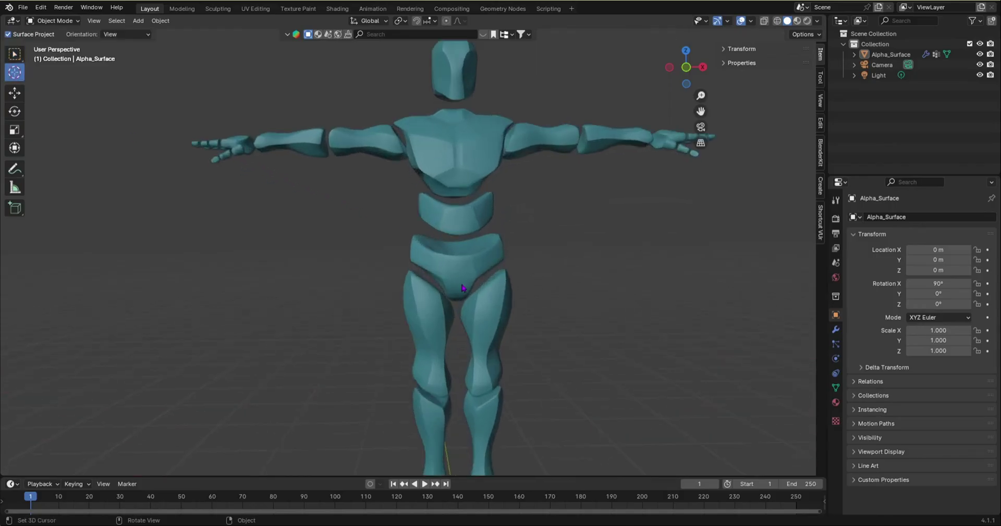
click(462, 289)
middle_drag(461, 288, 536, 271)
scroll(537, 271, down, 3)
- Add a Single Bone armature at the 3D cursor on the pelvis
key(shift+a)
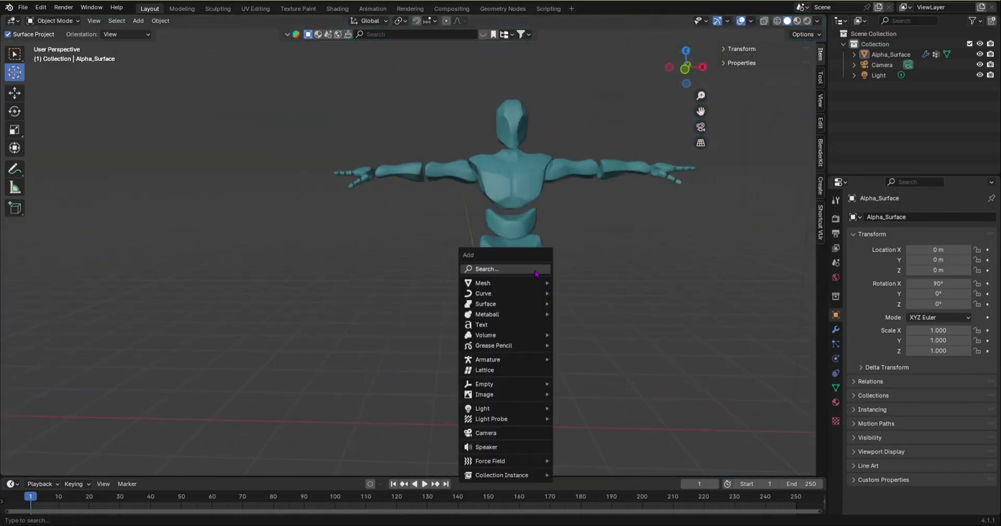
mouse_move(528, 364)
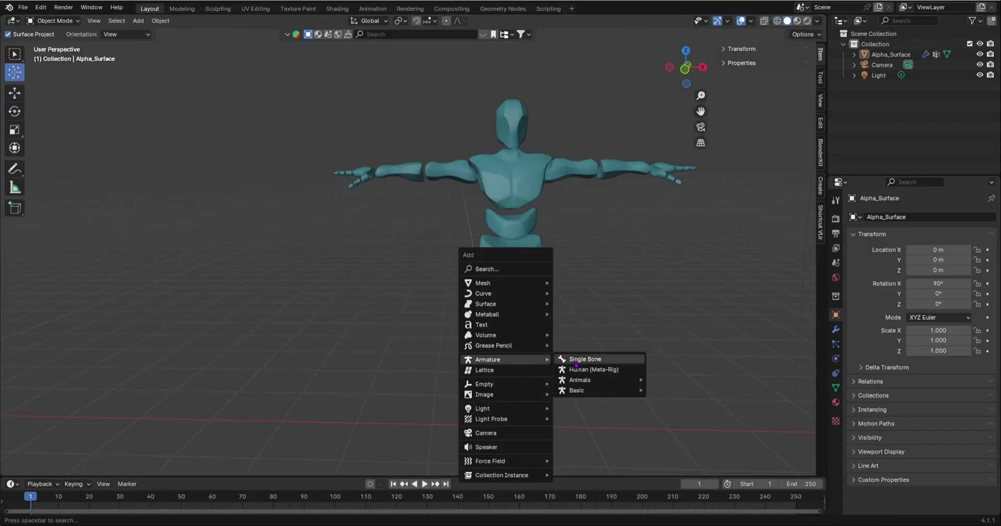
click(582, 361)
middle_drag(563, 250, 656, 230)
scroll(489, 243, up, 6)
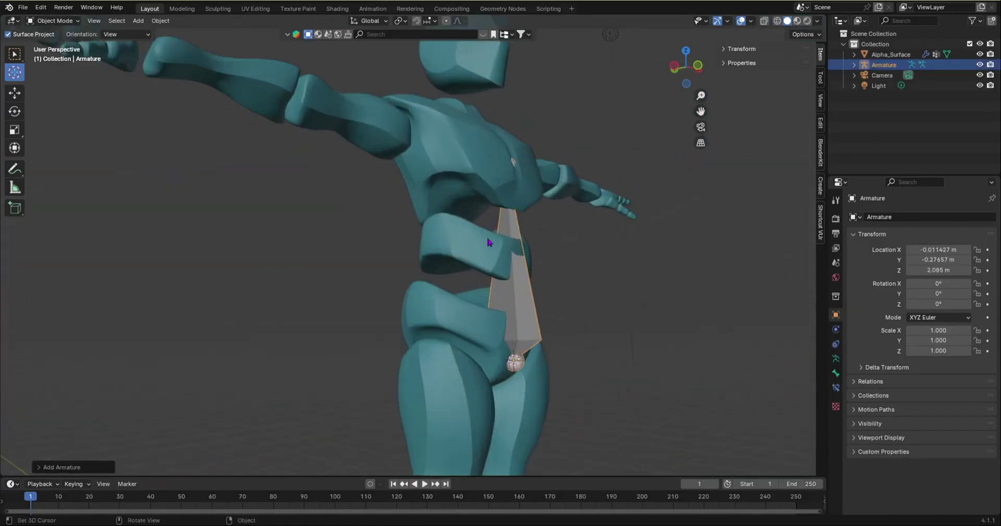
middle_drag(489, 244, 432, 262)
scroll(462, 243, down, 5)
- Switch the armature to Edit Mode and scale its bone down to about 0.52 of its size
click(52, 21)
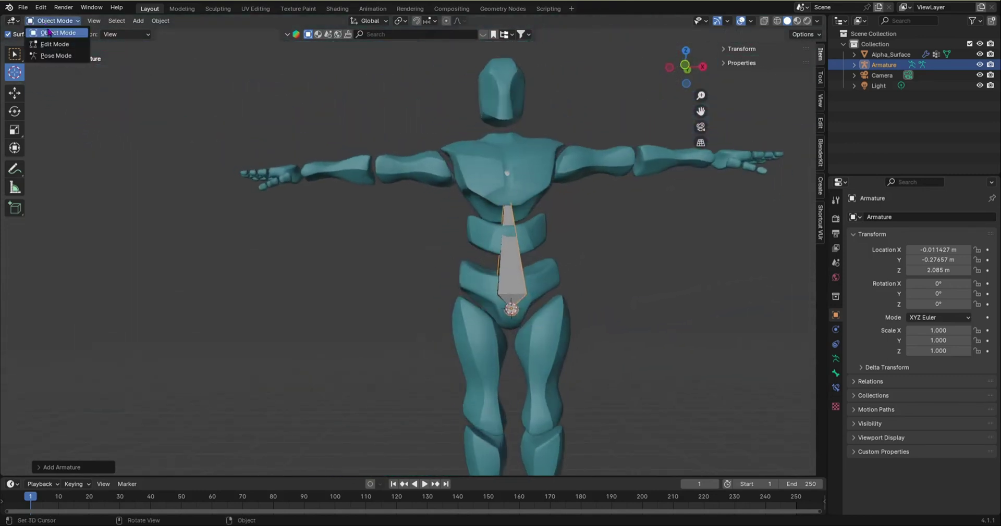
click(53, 48)
middle_drag(371, 124, 416, 138)
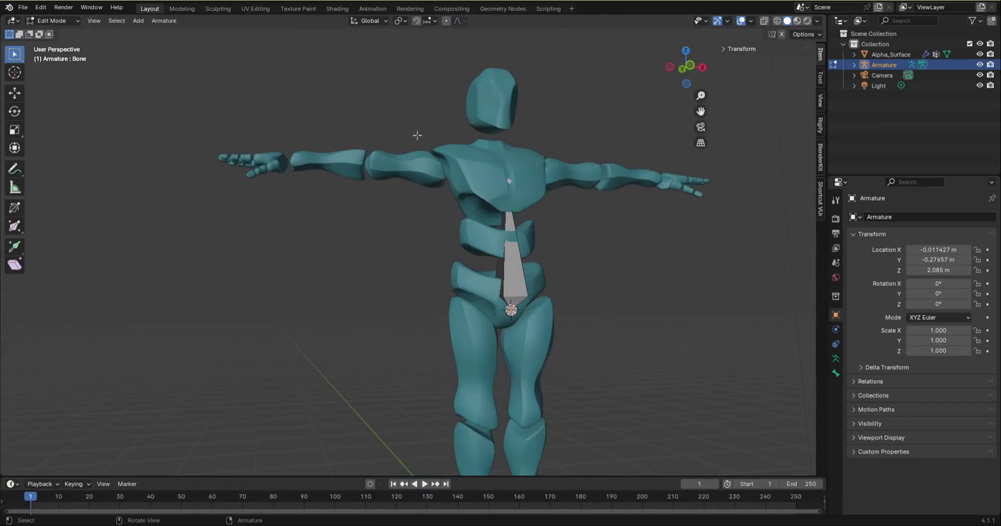
middle_drag(504, 220, 479, 225)
click(501, 219)
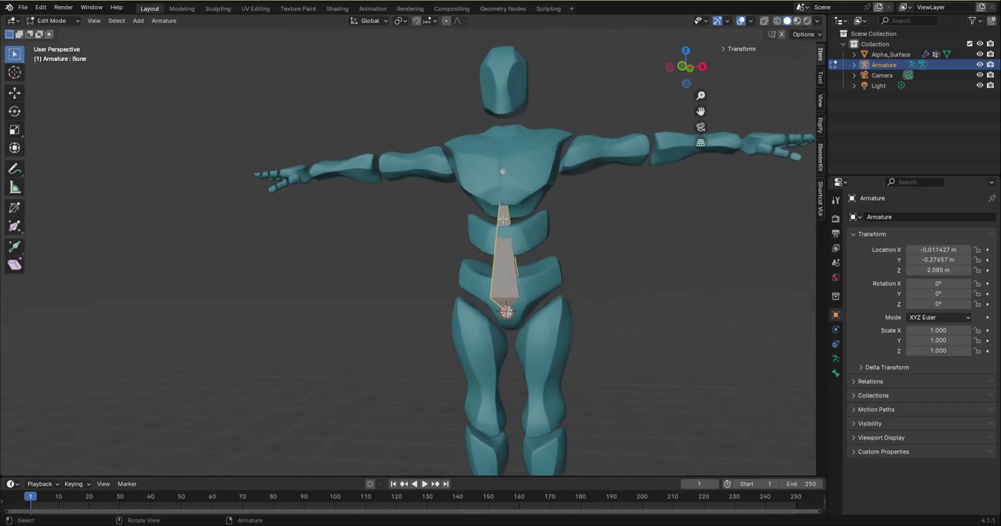
key(s)
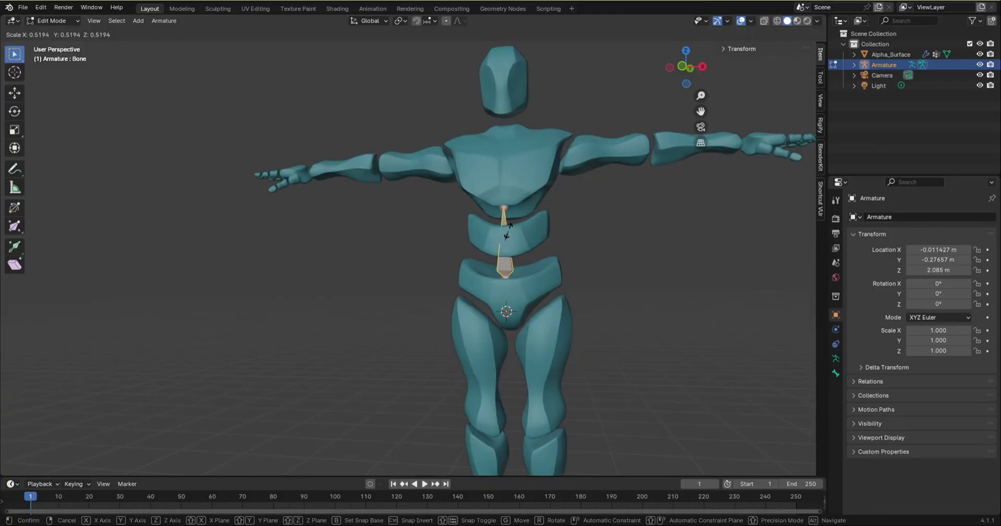
click(508, 231)
mouse_move(509, 231)
middle_down()
mouse_move(424, 245)
mouse_move(554, 242)
mouse_move(382, 241)
mouse_move(516, 227)
mouse_move(469, 232)
mouse_move(491, 238)
middle_up()
scroll(441, 241, up, 6)
scroll(516, 227, down, 8)
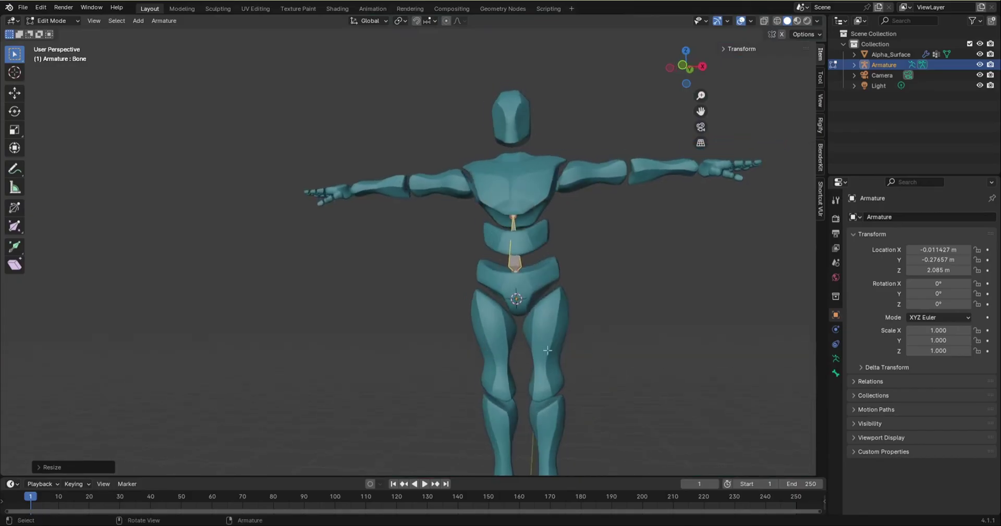
- Enable In Front in the armature's viewport display settings so the bone shows through the mesh
scroll(602, 350, up, 1)
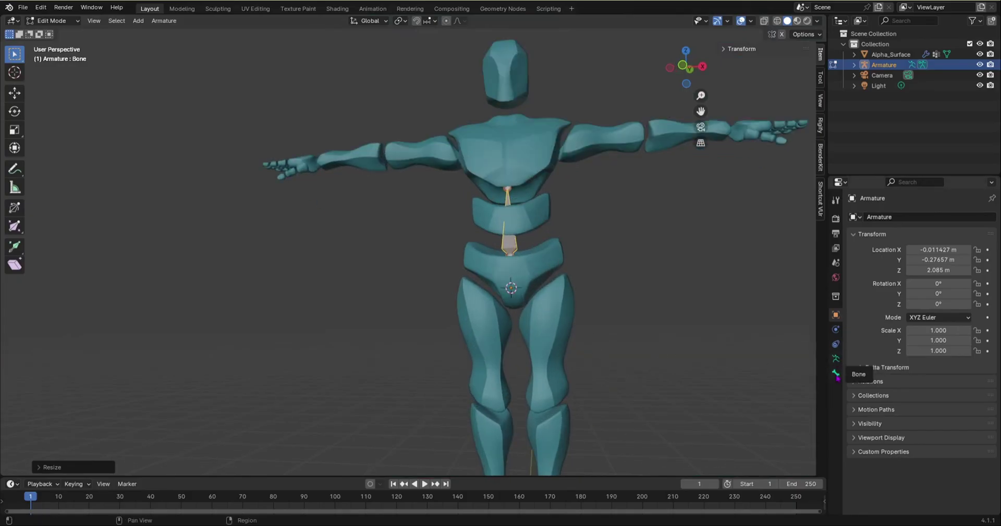
click(836, 359)
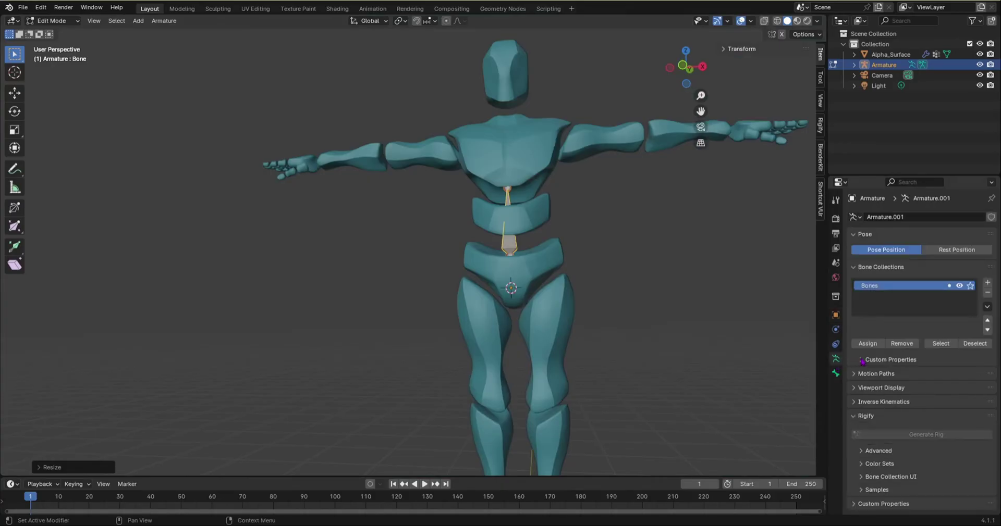
click(866, 388)
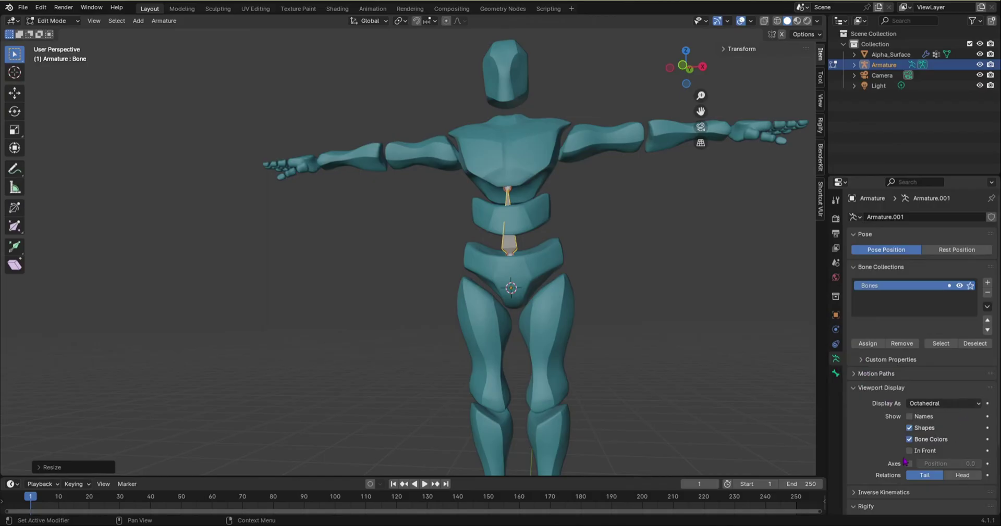
click(909, 451)
mouse_move(659, 331)
middle_down()
mouse_move(538, 331)
mouse_move(564, 335)
middle_up()
scroll(564, 335, up, 4)
scroll(564, 334, down, 3)
middle_drag(396, 222, 449, 240)
scroll(449, 224, up, 4)
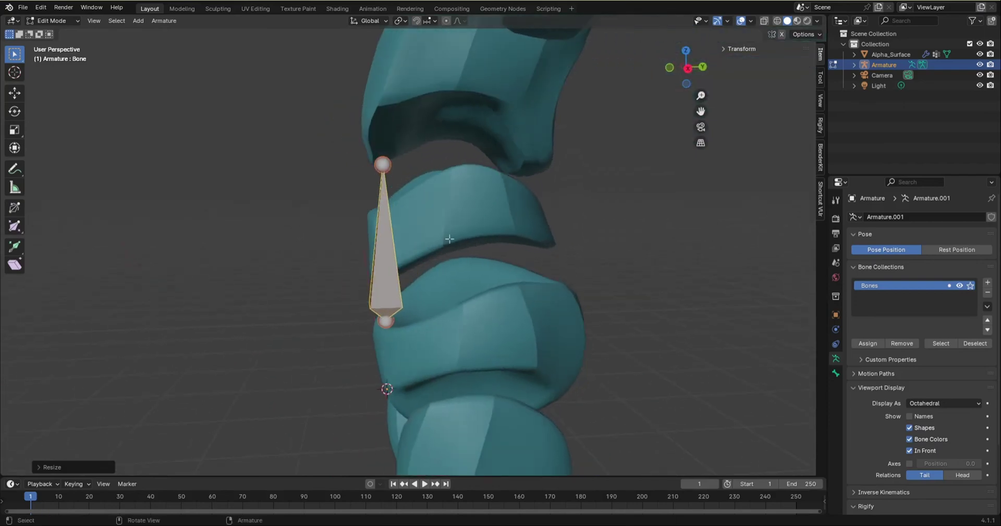
- Move the bone about 0.24 m backwards into the middle of the character's waist
middle_drag(379, 234, 461, 251)
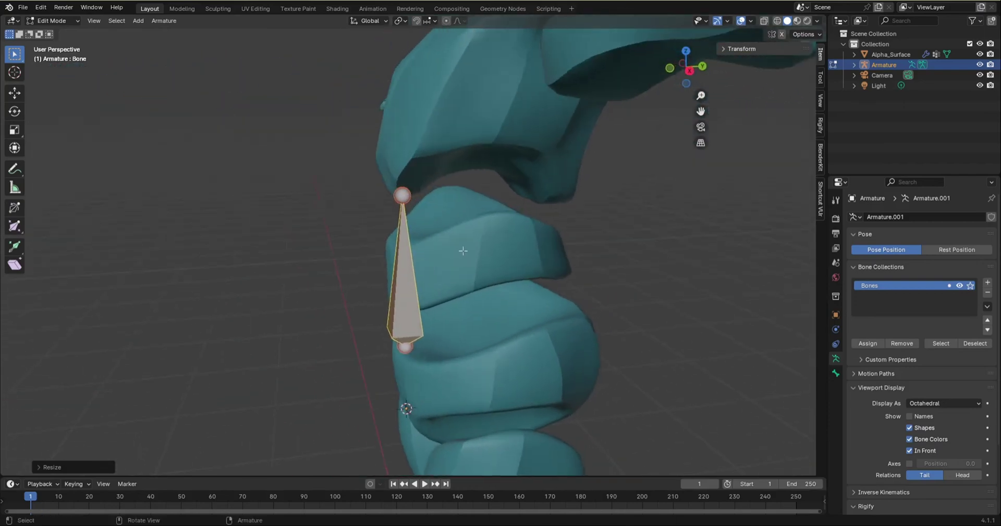
scroll(461, 250, down, 3)
key(g)
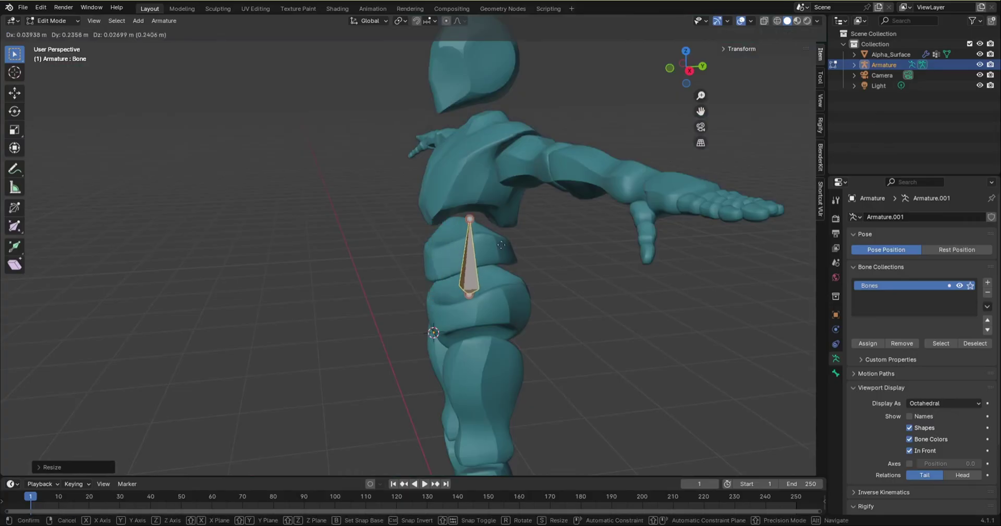
click(505, 251)
middle_drag(506, 251, 597, 246)
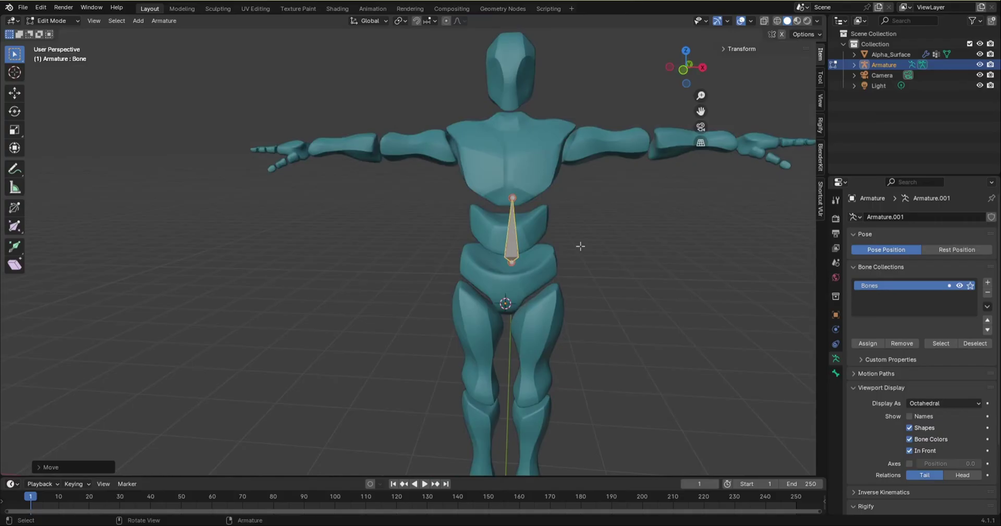
- Check the bone's placement inside the character in front, right and top orthographic views, ending in perspective
key(KP_1)
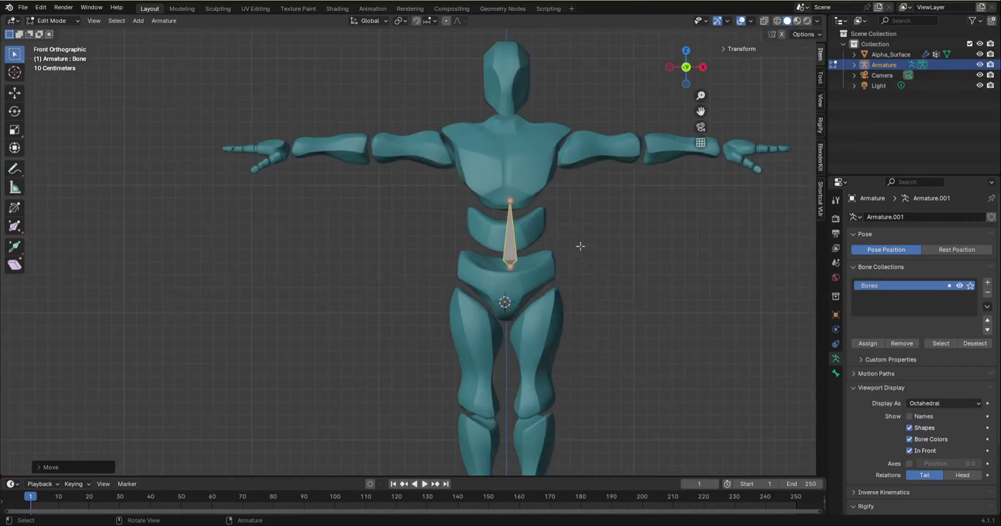
scroll(580, 246, down, 5)
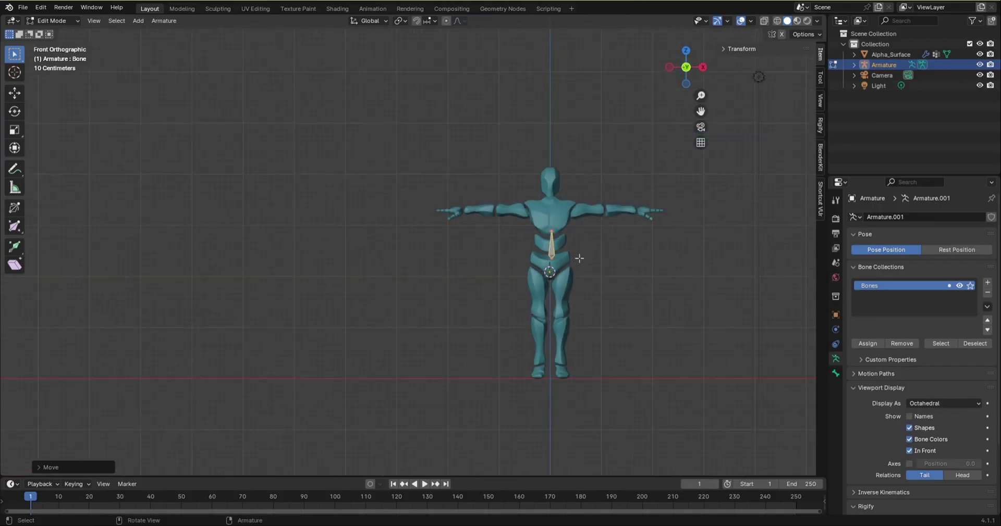
key(KP_3)
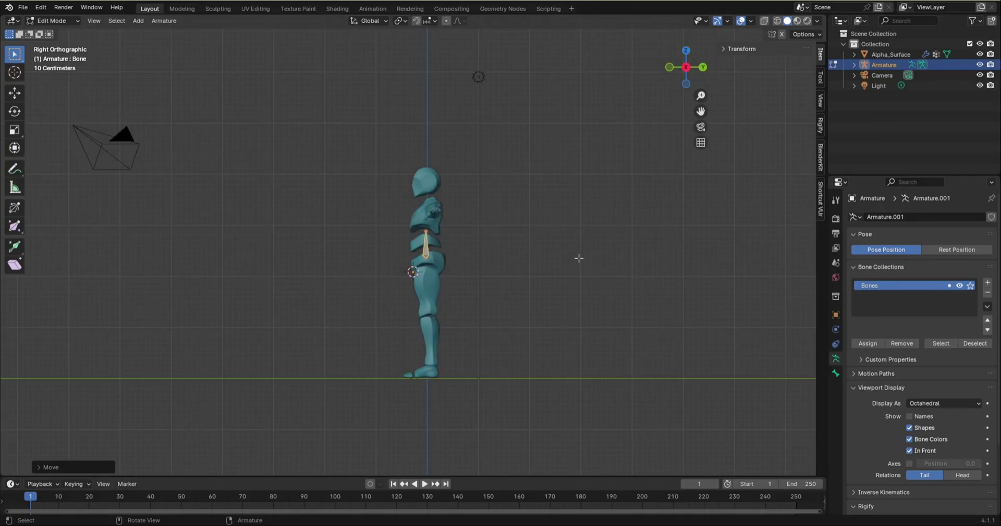
key(KP_7)
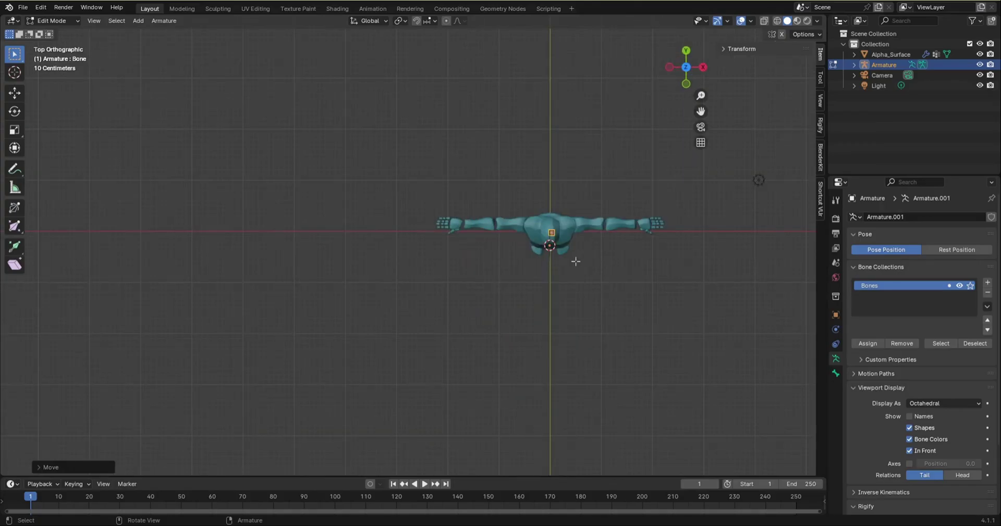
key(KP_1)
key(KP_5)
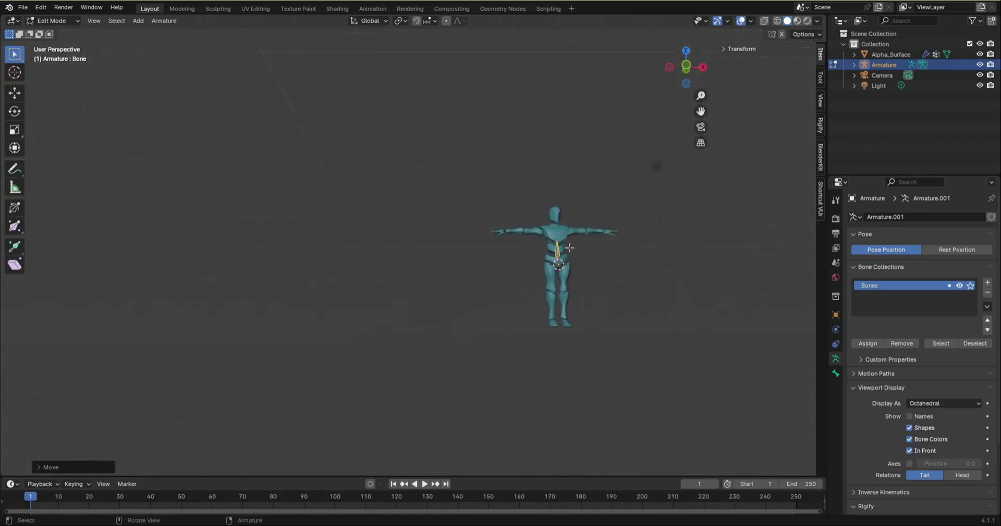
scroll(568, 248, up, 5)
middle_drag(568, 248, 127, 272)
middle_drag(568, 264, 558, 296)
scroll(531, 265, up, 4)
scroll(576, 268, down, 4)
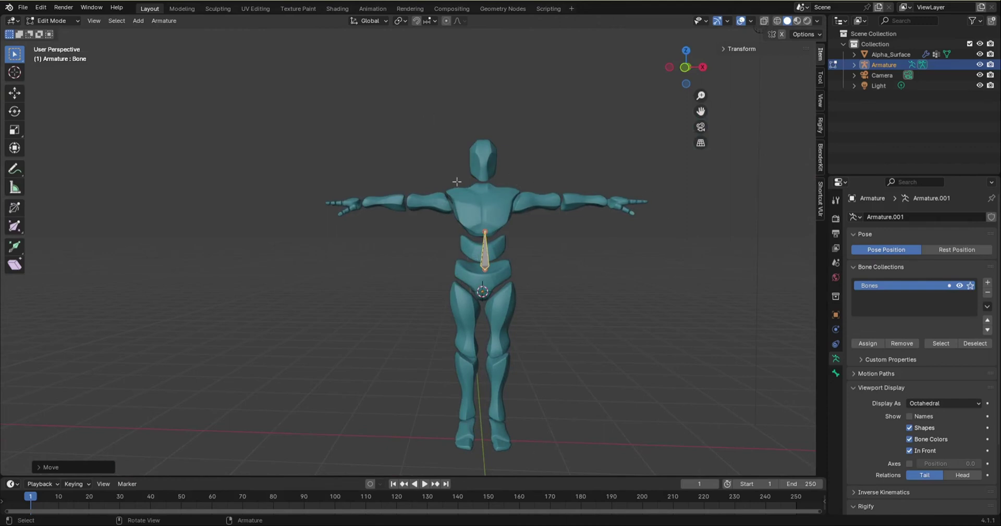
- Move the bone down about 0.32 m so that its base sits at the lower end of the pelvis
click(483, 211)
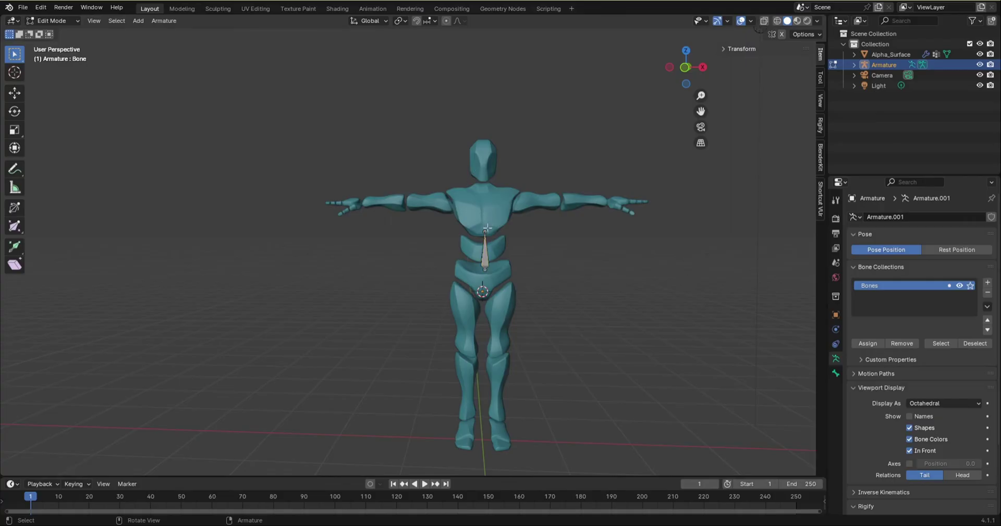
right_click(531, 238)
scroll(485, 252, up, 4)
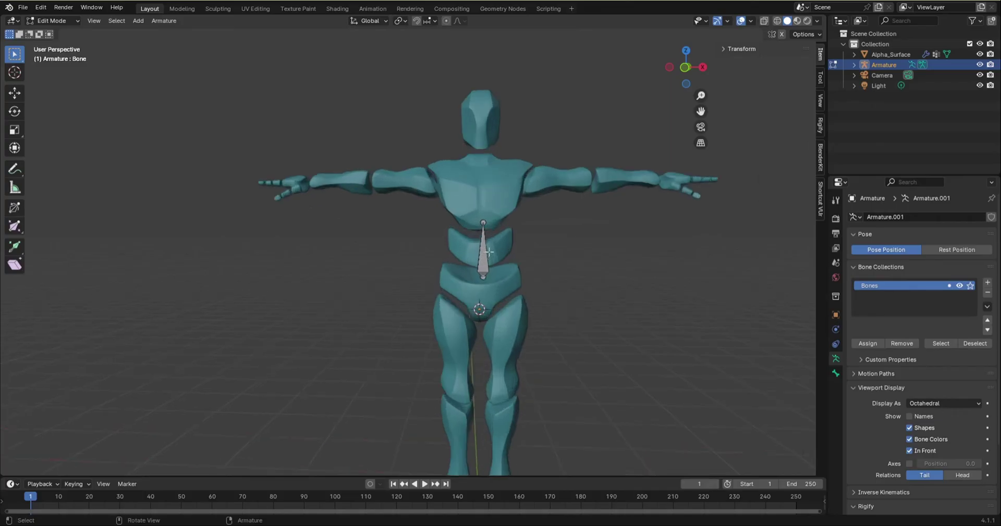
scroll(485, 252, down, 2)
click(485, 251)
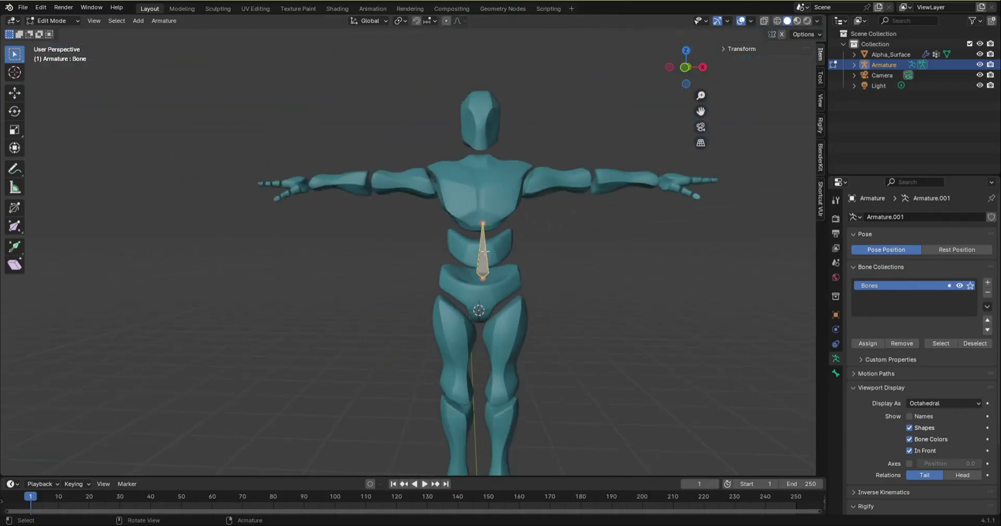
key(g)
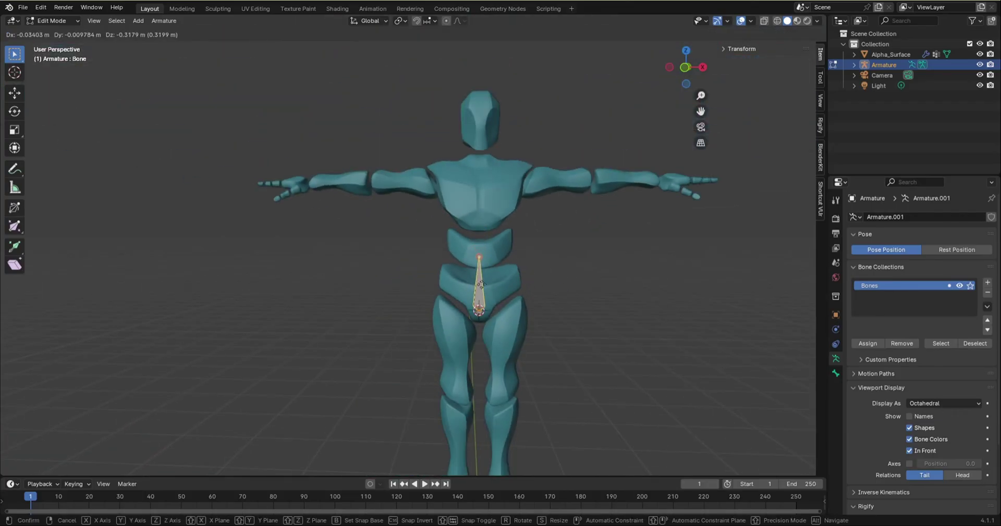
click(480, 284)
middle_drag(479, 284, 389, 299)
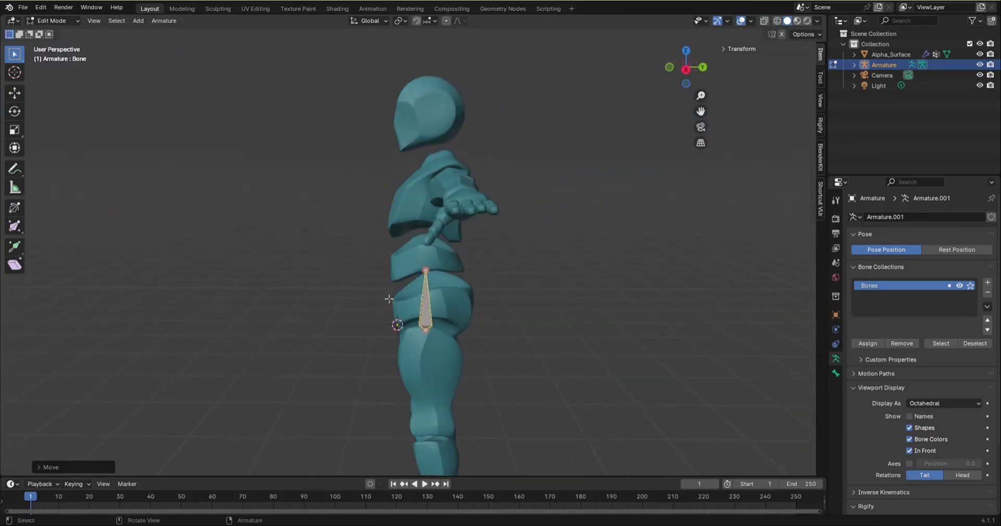
- Extrude a spine bone from the pelvis bone's upper tip, about 0.73 m up into the upper chest
key(KP_3)
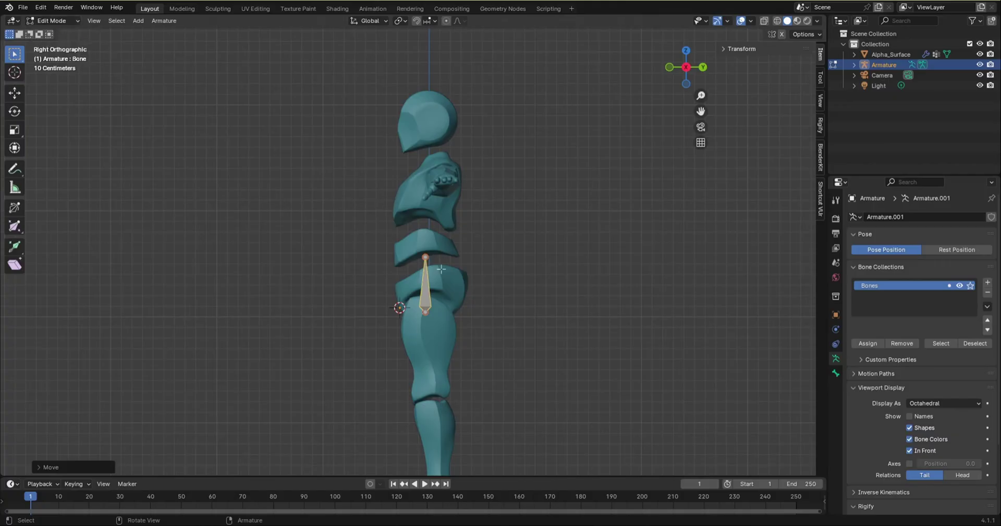
middle_drag(422, 281, 530, 280)
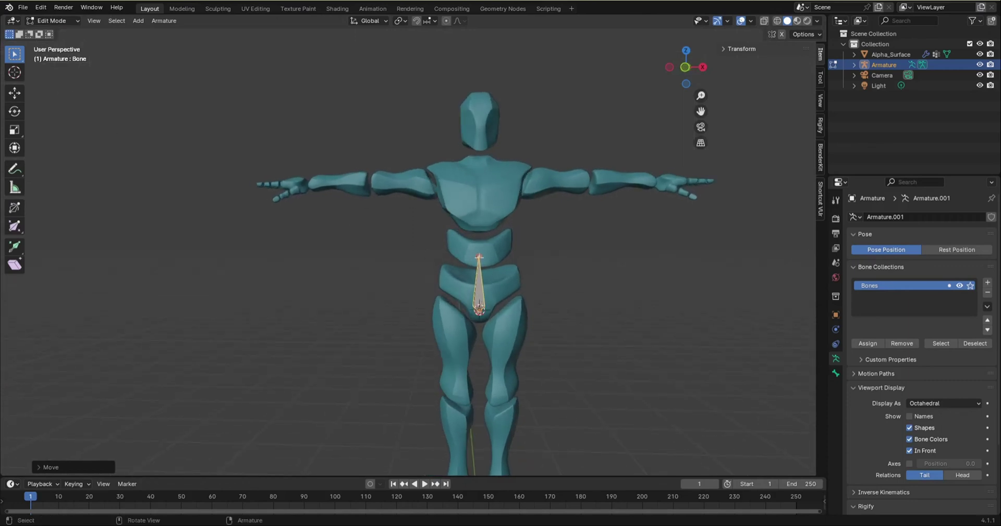
click(478, 256)
scroll(475, 260, up, 5)
scroll(466, 271, down, 4)
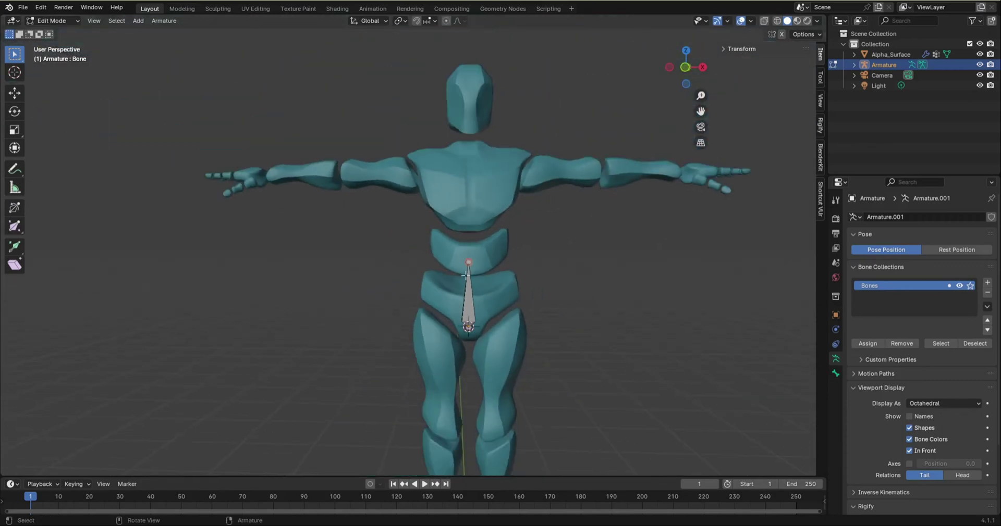
key(e)
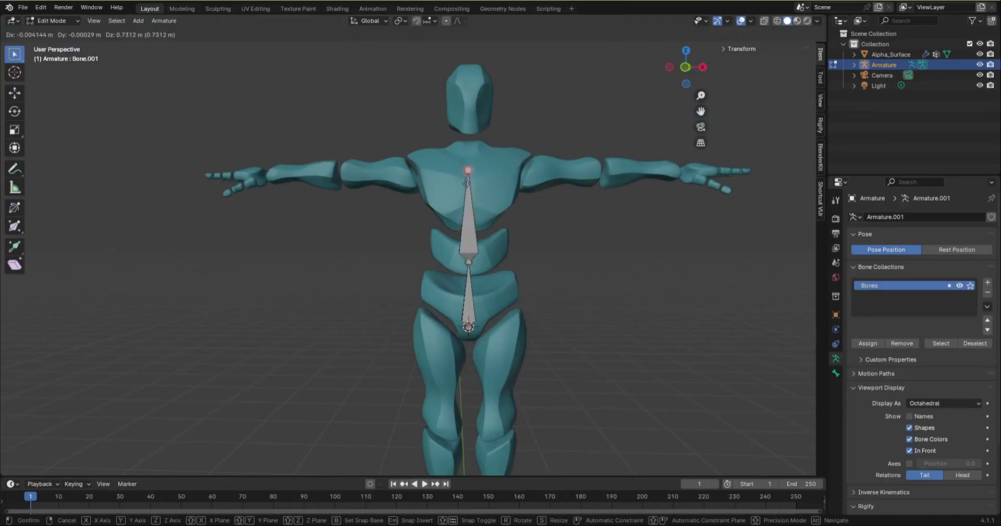
click(466, 182)
- Move the spine bone's upper tip about 0.09 m backwards in the right side view
middle_drag(506, 281, 411, 284)
key(KP_3)
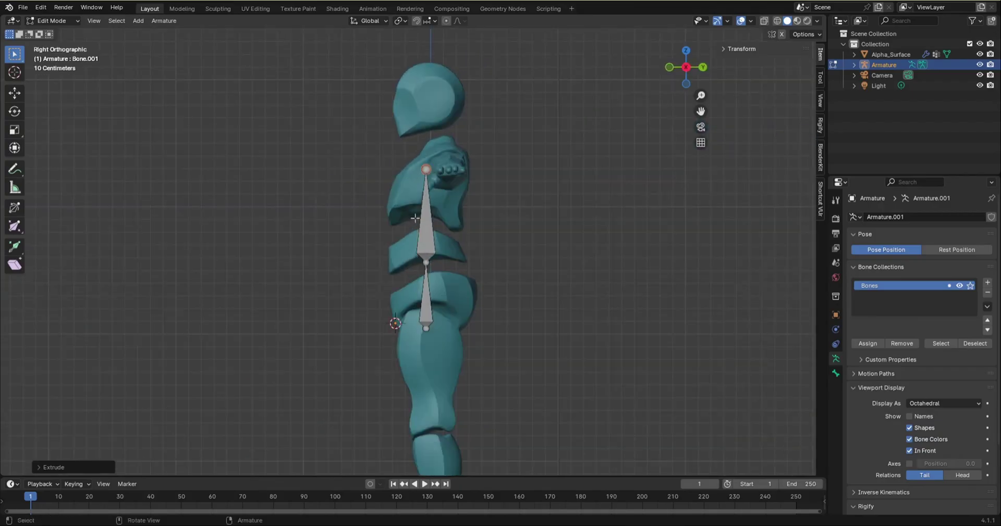
key(g)
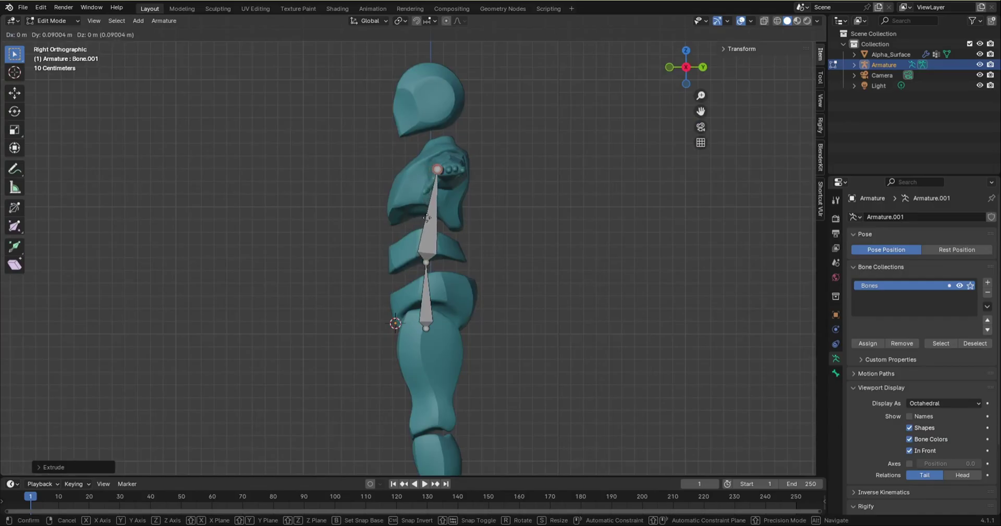
click(426, 218)
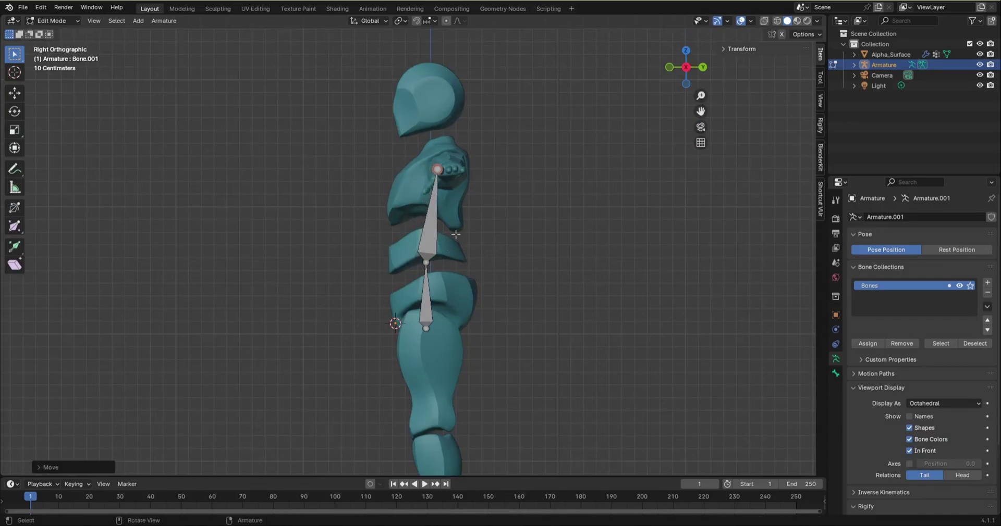
mouse_move(444, 265)
middle_down()
mouse_move(341, 268)
mouse_move(462, 269)
middle_up()
- Extrude a shoulder bone from the spine bone's upper tip to the character's left shoulder joint and shift its tip slightly backwards
key(KP_1)
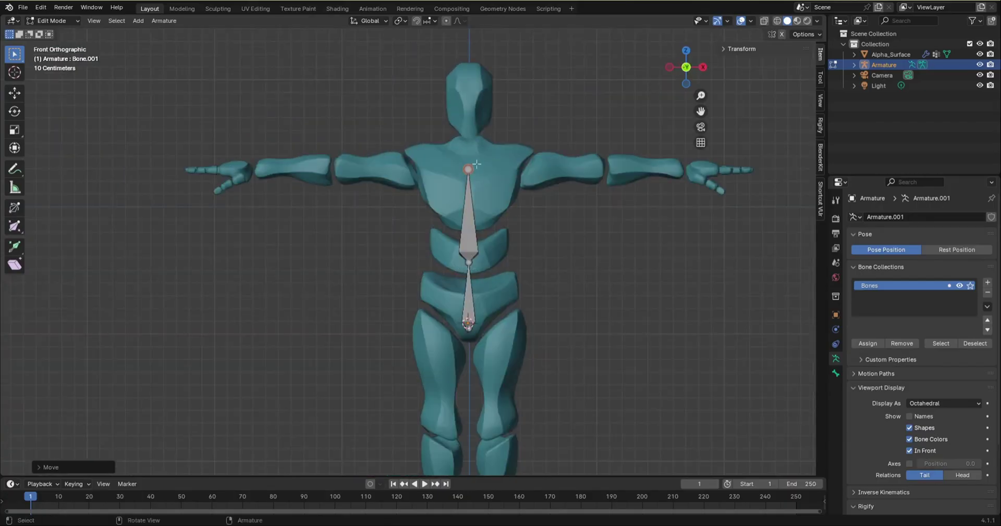
key(e)
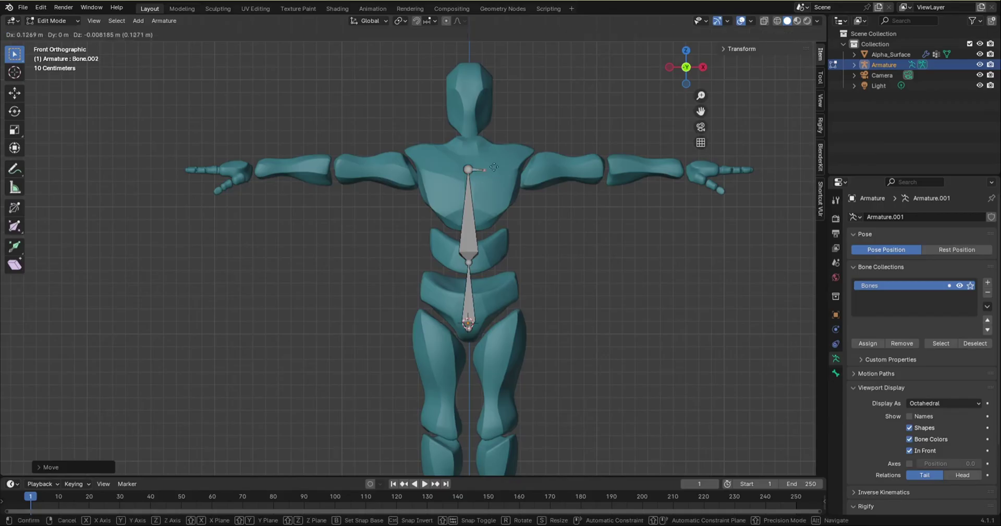
click(523, 164)
key(KP_3)
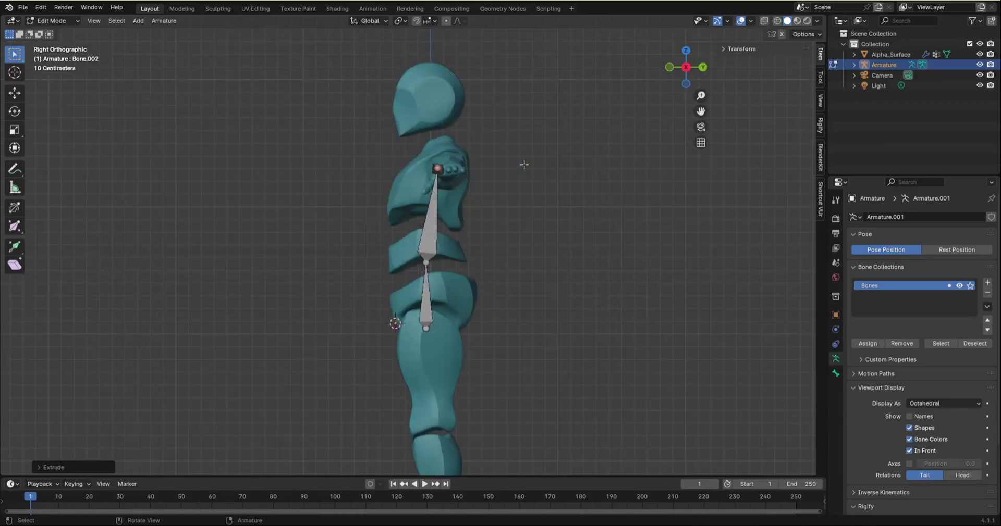
key(g)
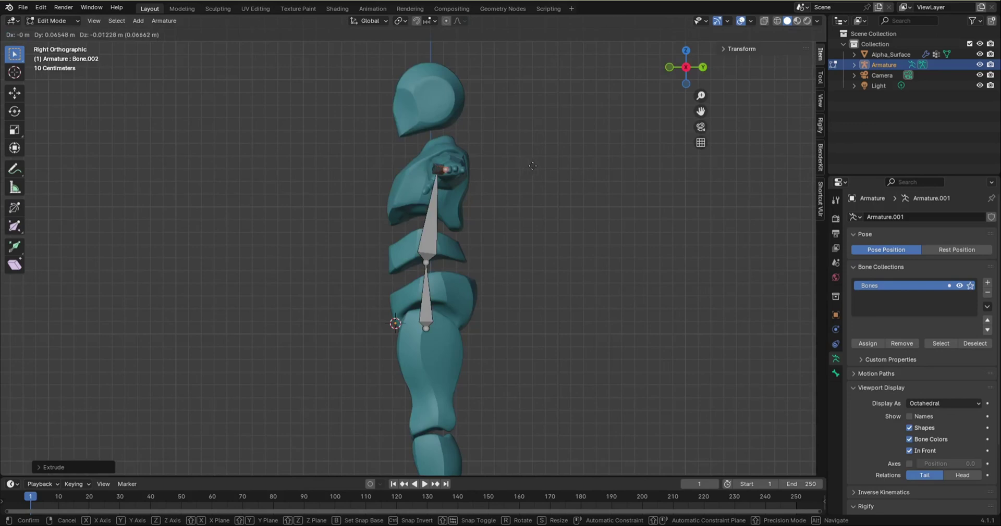
click(530, 166)
- Extrude an upper arm bone about 0.65 m from the left shoulder to the elbow and adjust its tip in the side view
middle_drag(490, 217, 589, 227)
key(KP_1)
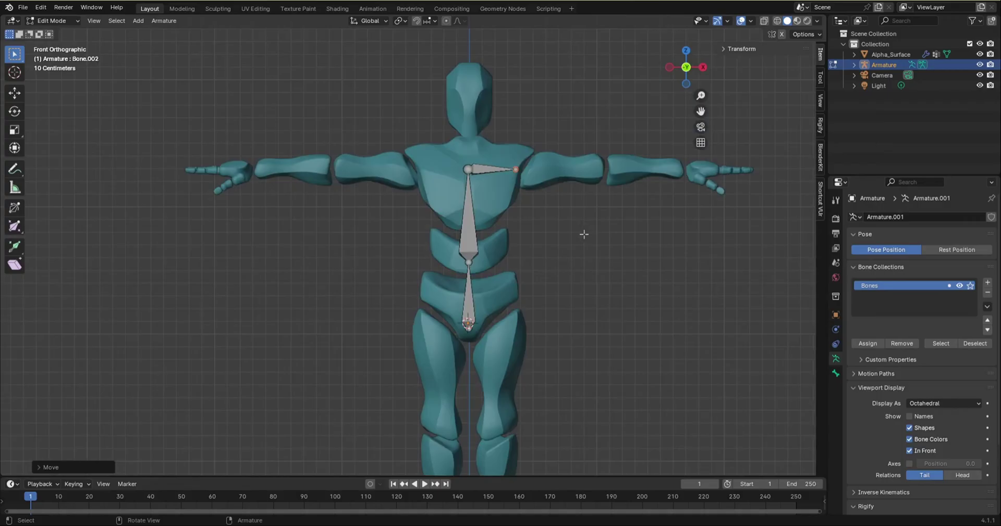
key(e)
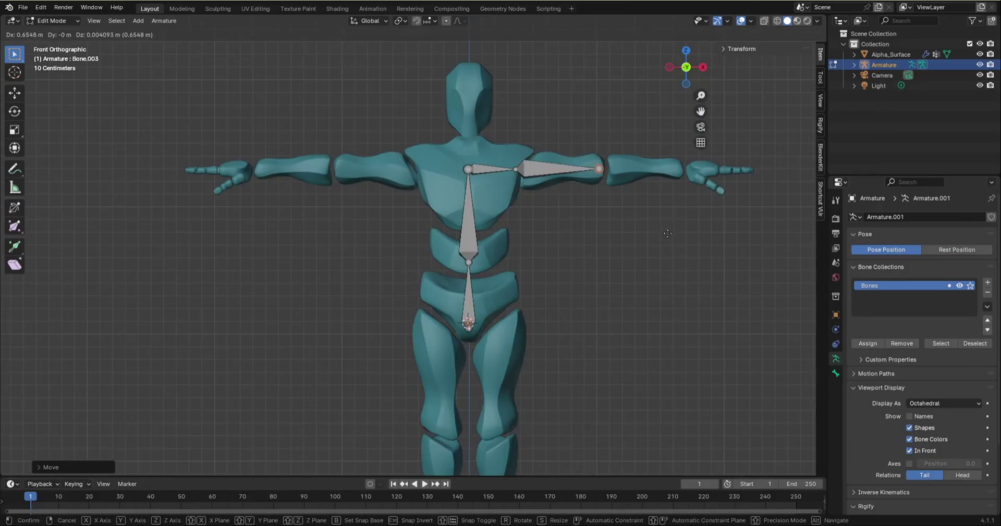
click(669, 234)
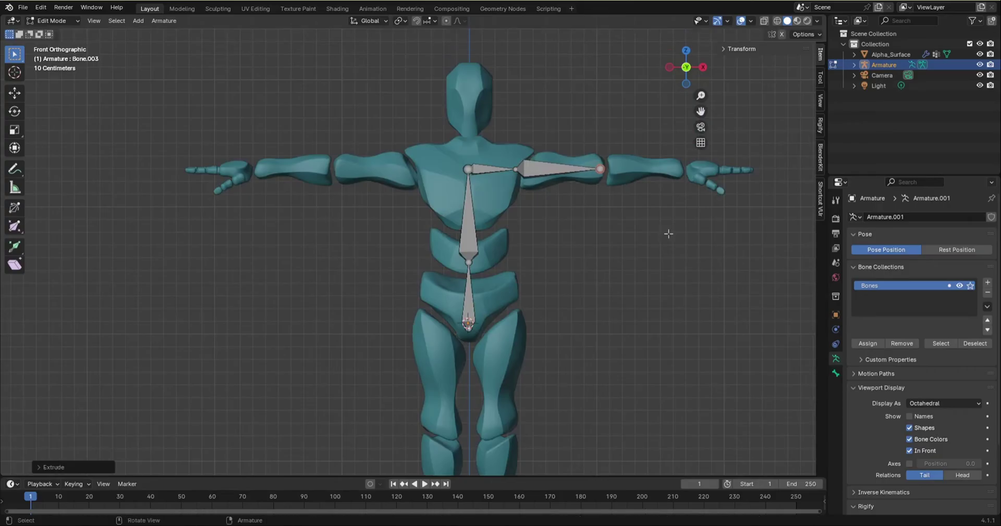
key(KP_3)
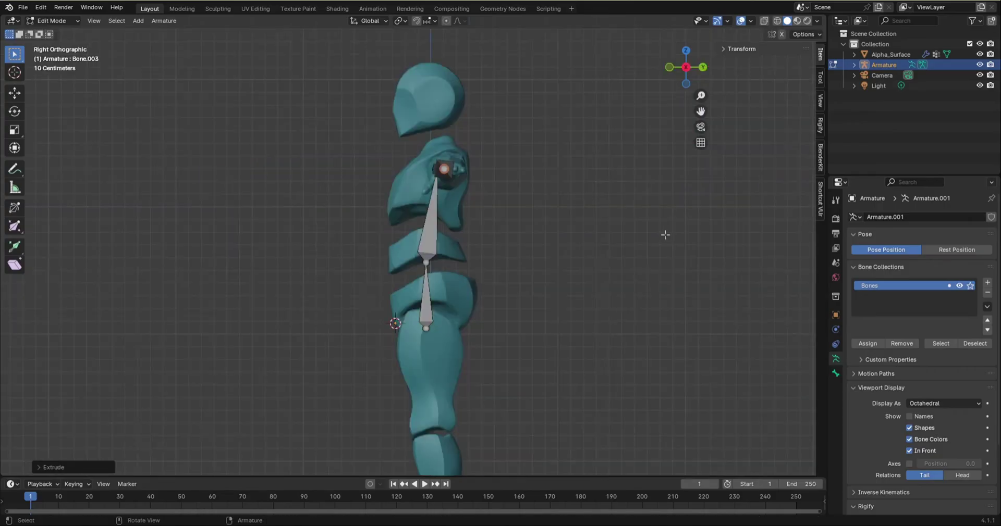
key(g)
- Extrude a forearm bone from the left elbow to the wrist and lower its tip slightly in the side view
key(KP_1)
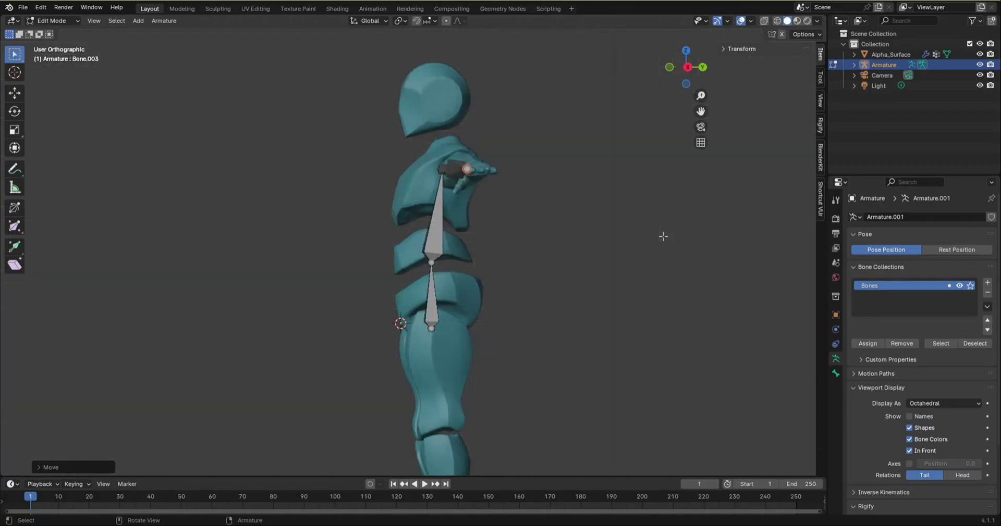
key(e)
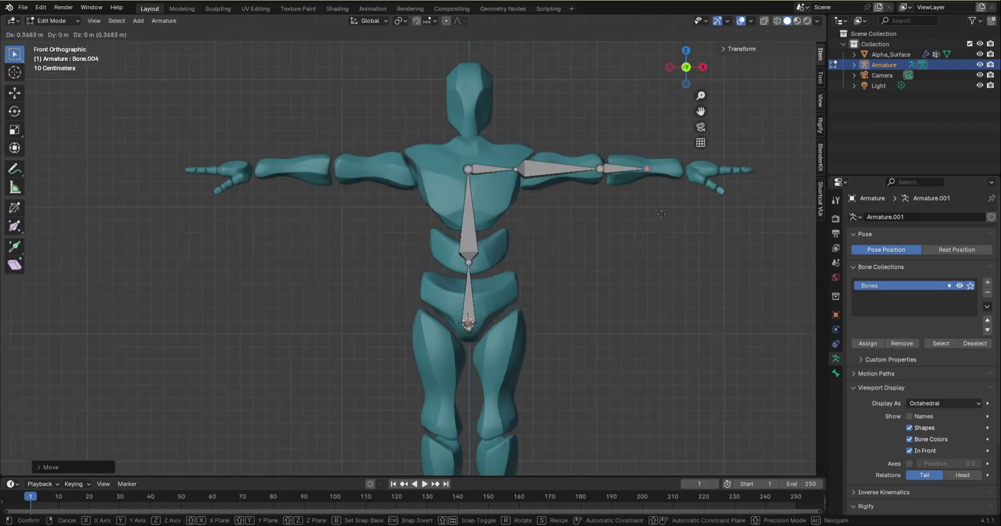
click(689, 212)
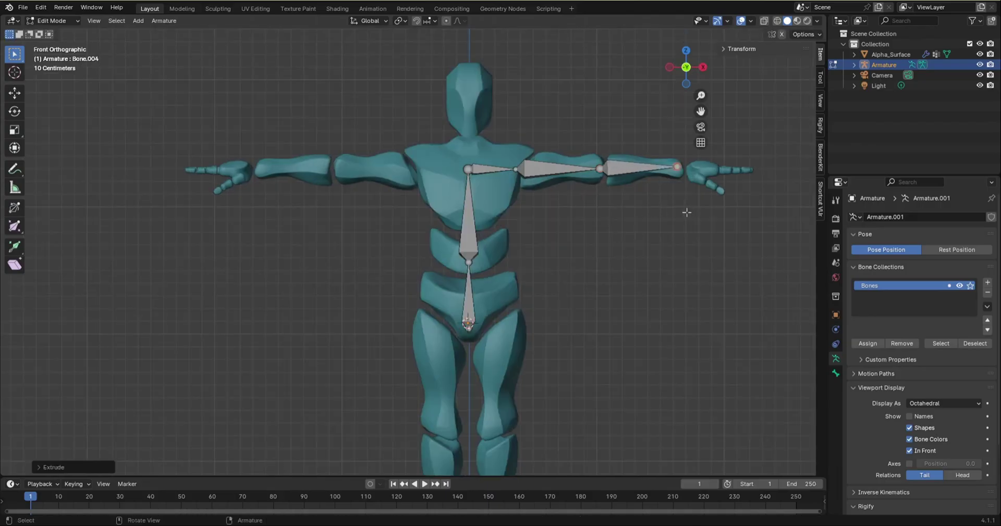
key(KP_3)
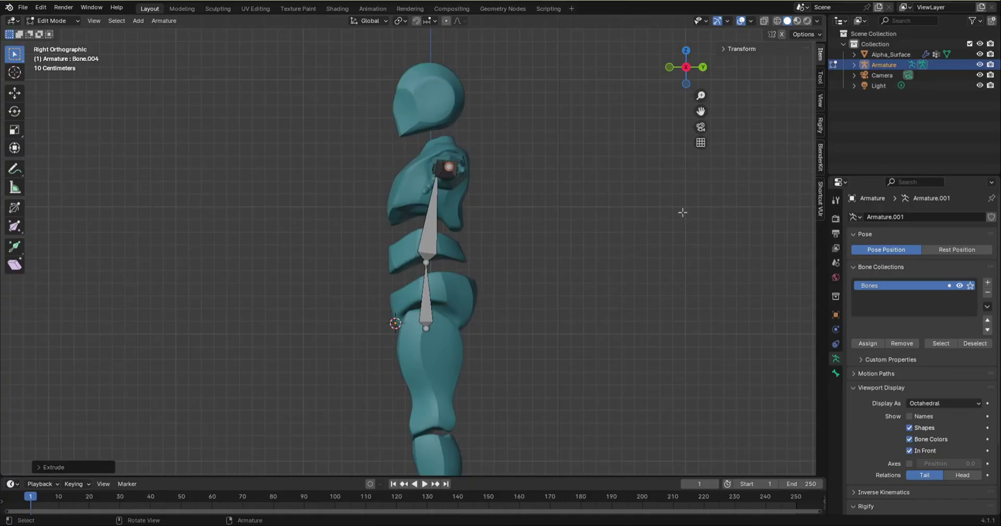
key(g)
click(682, 214)
- Extrude a hand bone about 0.29 m from the left wrist across the palm and adjust its tip in the side view
key(KP_1)
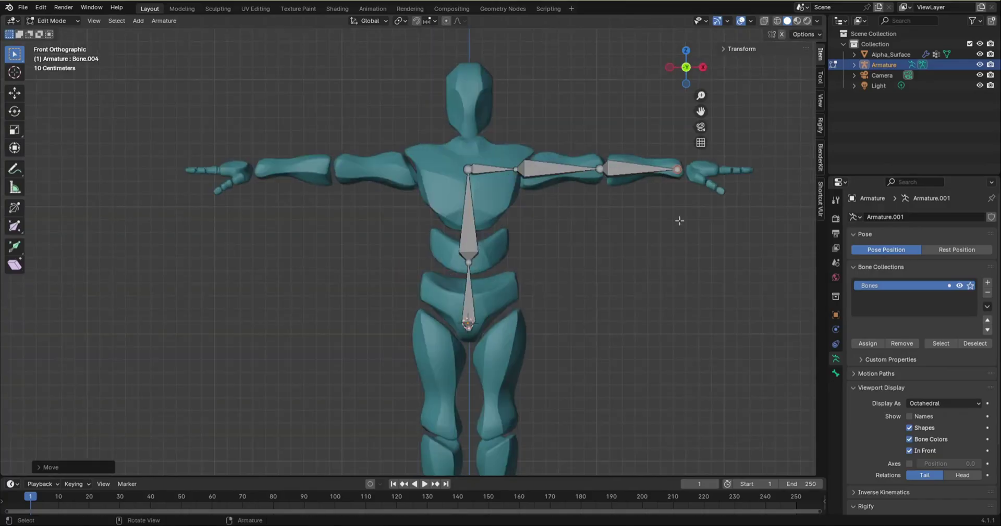
key(e)
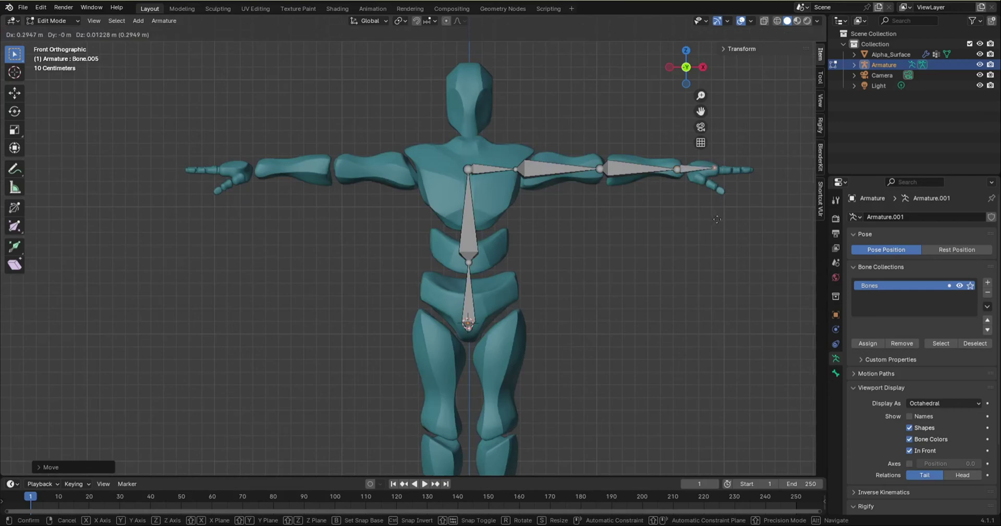
click(717, 219)
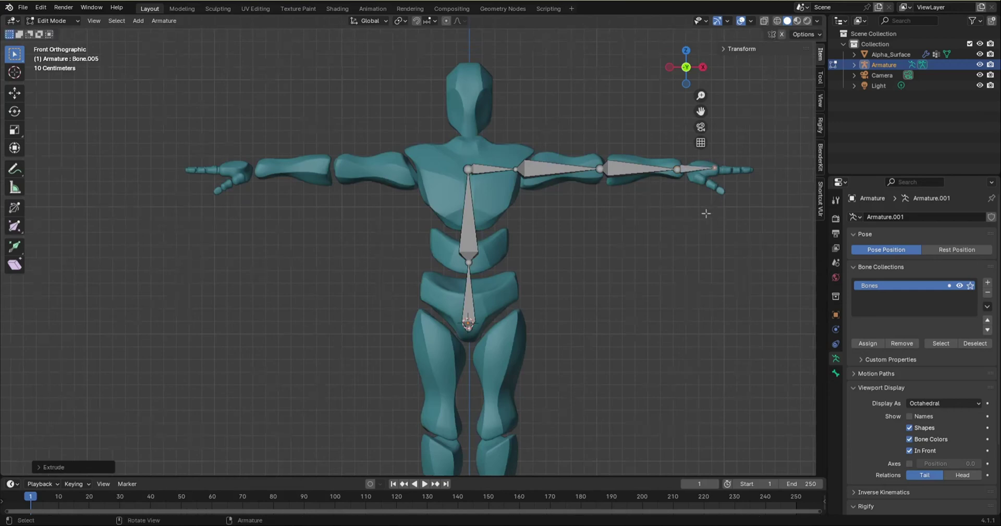
key(KP_3)
key(g)
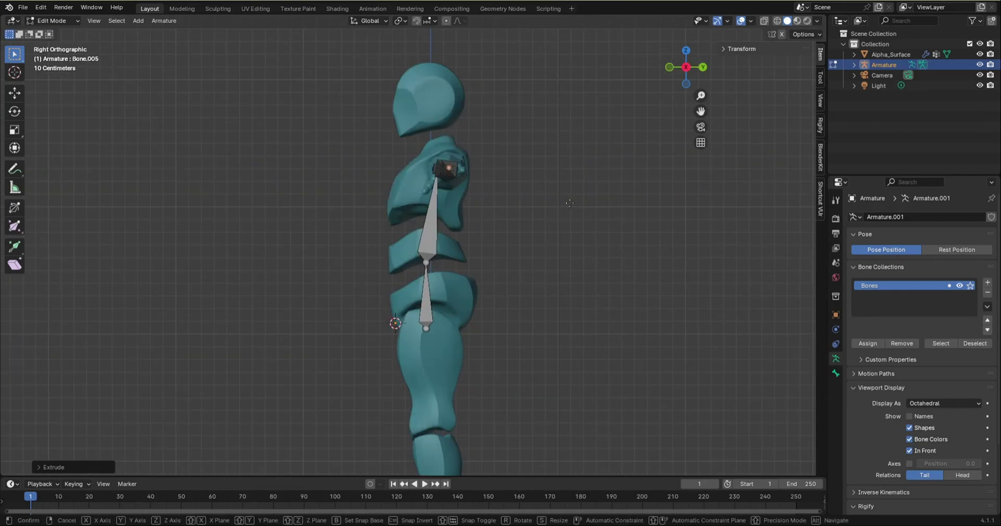
click(572, 205)
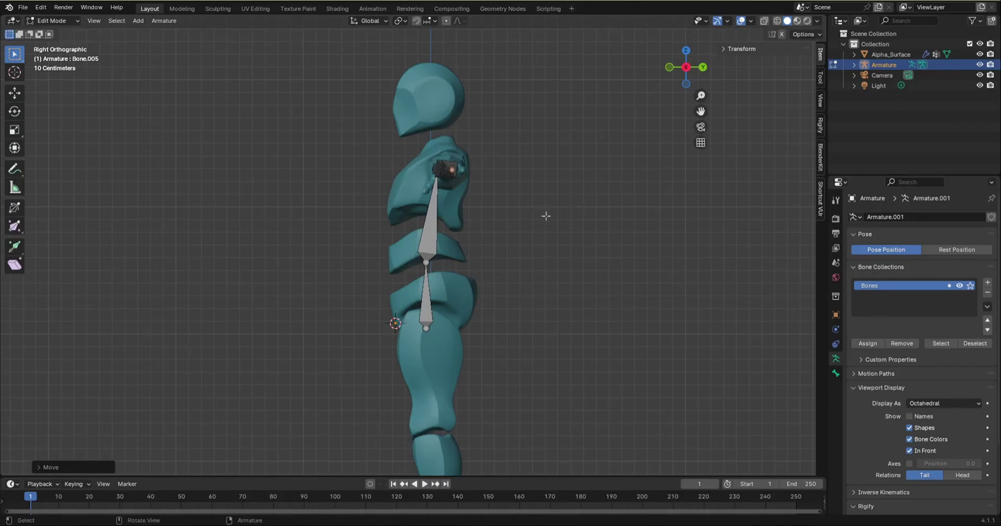
- Move the left hand bone's tip about 0.02 m forwards in the top view to centre it in the palm
key(KP_7)
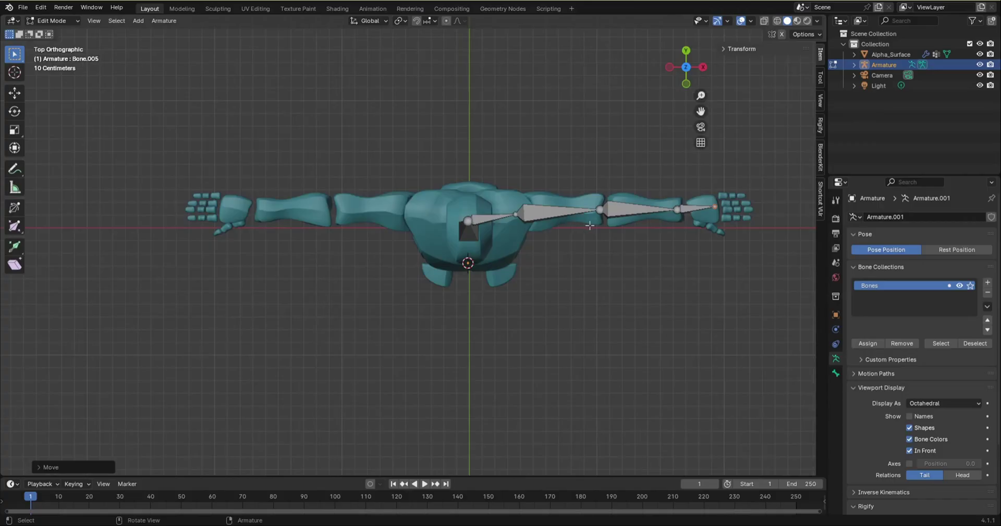
key(g)
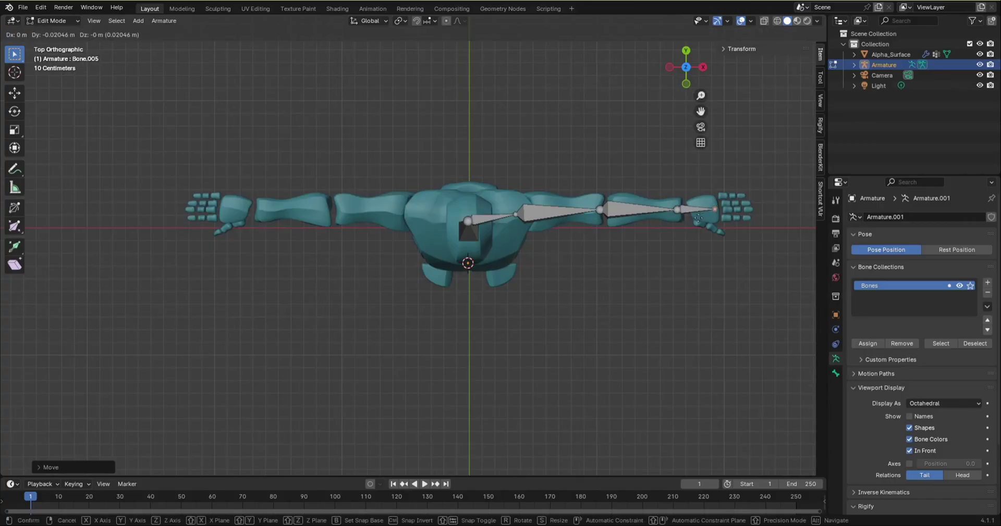
click(698, 218)
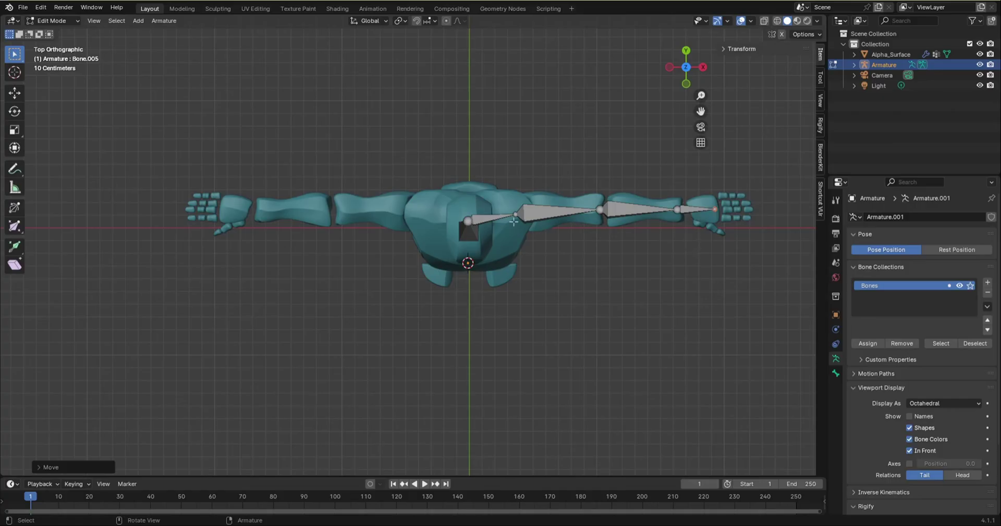
- Extrude two bones from the left hand bone's tip, about 0.09 m to the little finger's base and 0.05 m to the ring finger's base
middle_drag(562, 192, 394, 265)
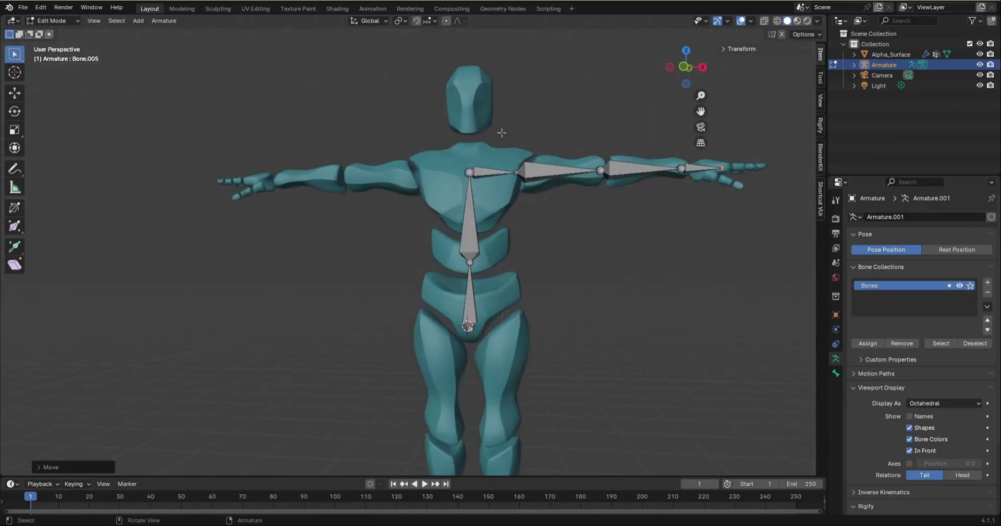
middle_drag(618, 207, 529, 253)
key(KP_7)
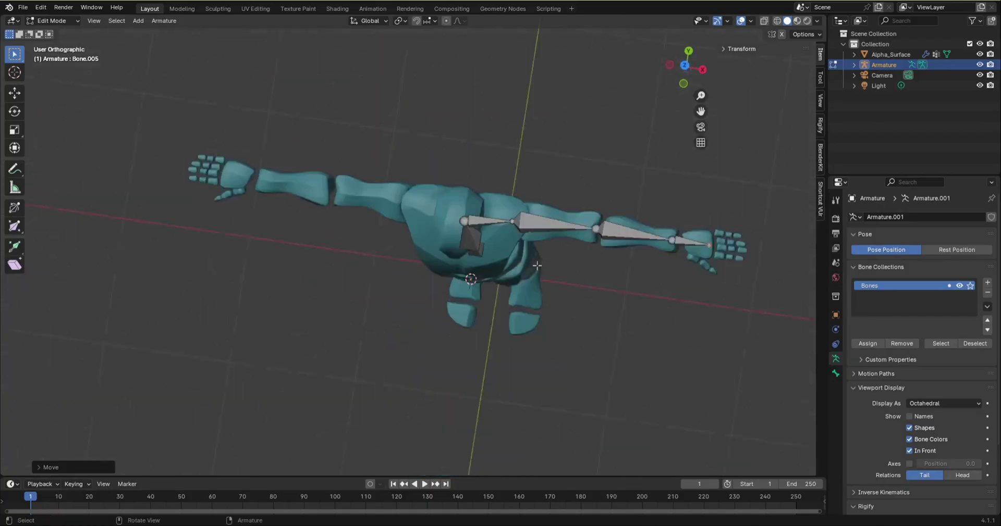
key(KP_Decimal)
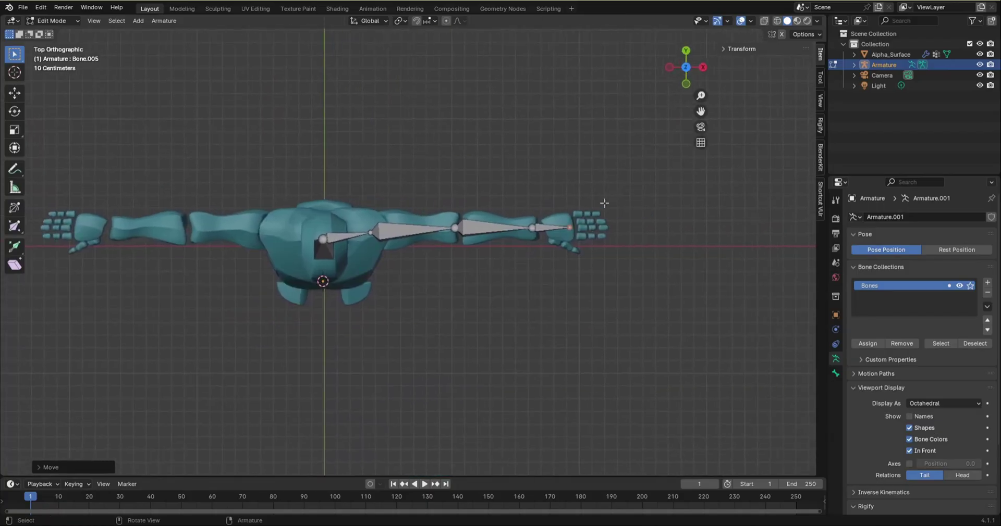
shift+middle_drag(535, 295, 535, 314)
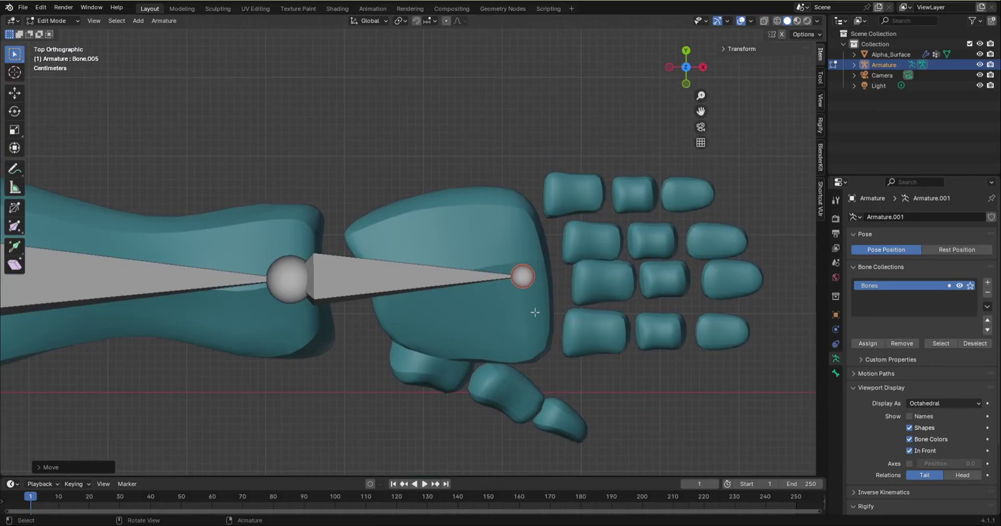
key(e)
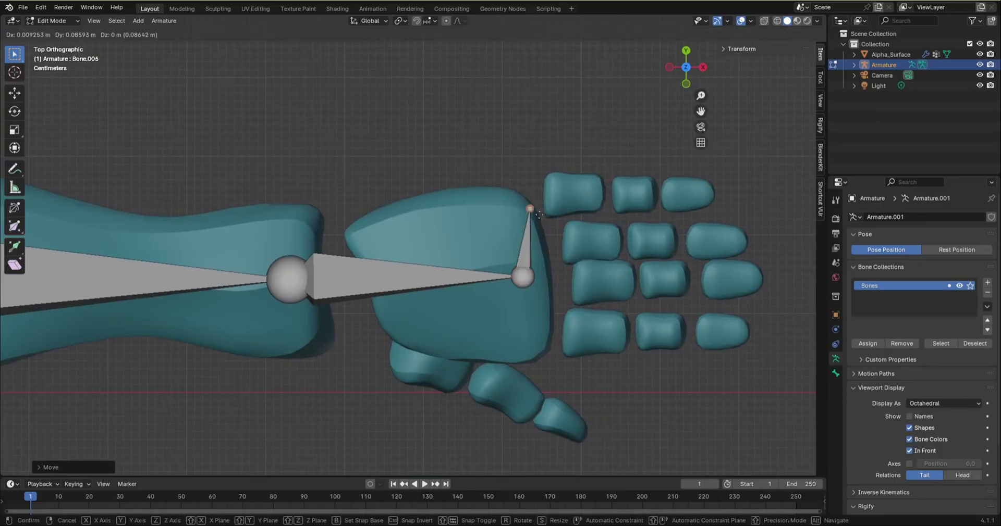
click(538, 215)
click(526, 280)
key(e)
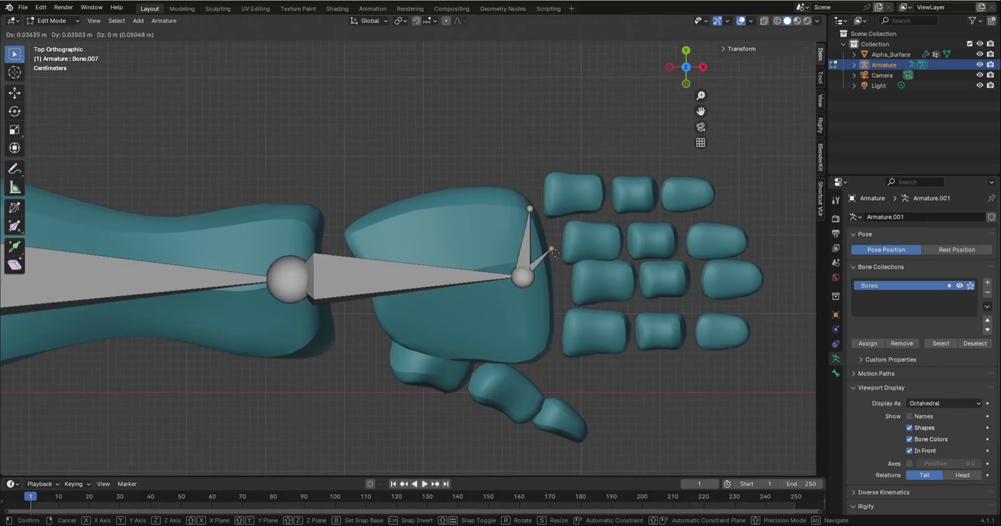
click(551, 255)
- Extrude two more bones from the left hand bone's tip to the bases of the middle and index fingers
click(522, 283)
key(e)
click(541, 298)
click(515, 284)
key(e)
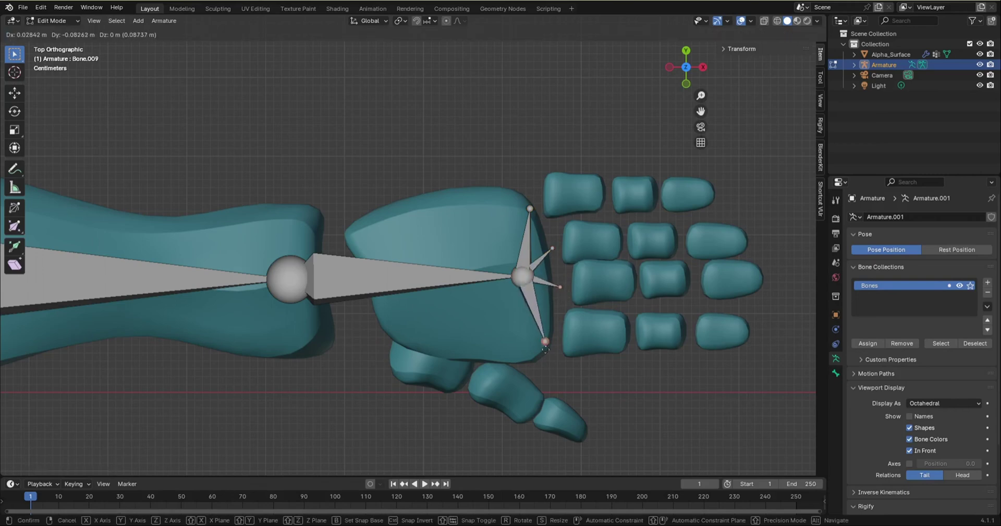
click(543, 347)
- Extrude a fifth bone about 0.14 m from the left hand bone's tip back across the palm towards the thumb's base
click(519, 272)
key(e)
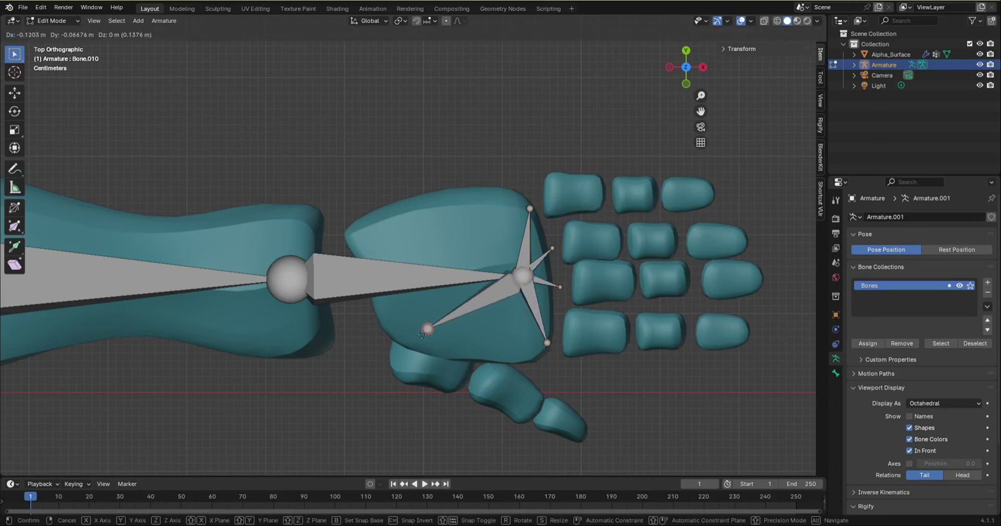
click(430, 343)
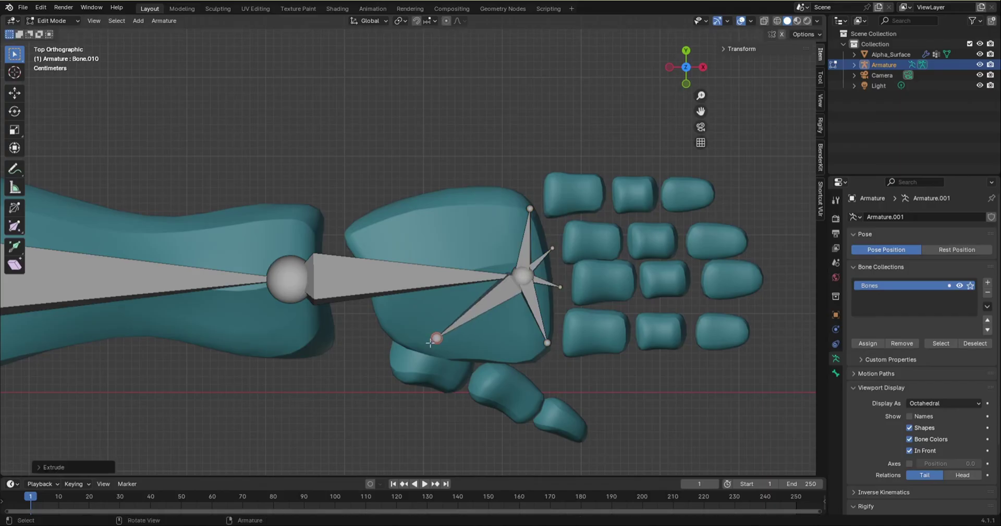
- Extrude three chained bones from the little finger's base joint through its segments towards the fingertip in the top view
click(531, 209)
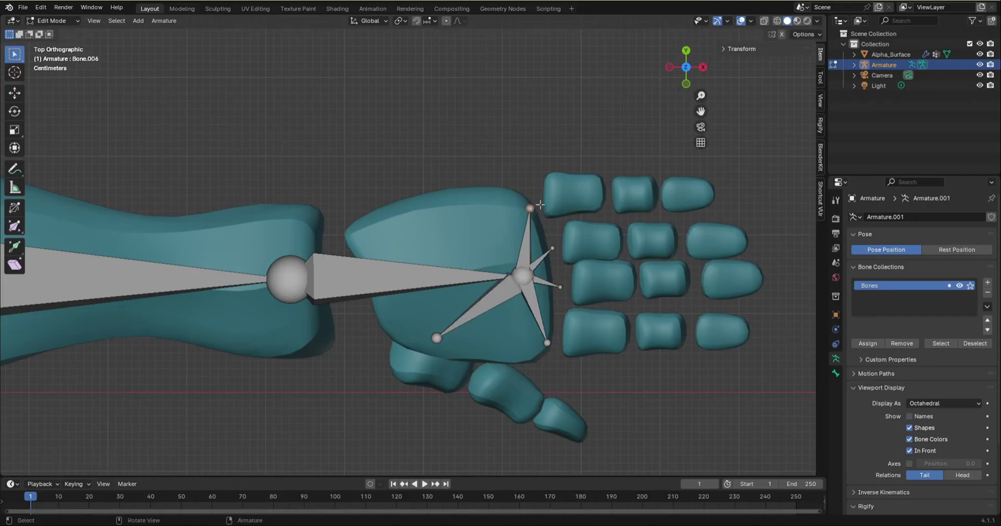
key(e)
click(602, 191)
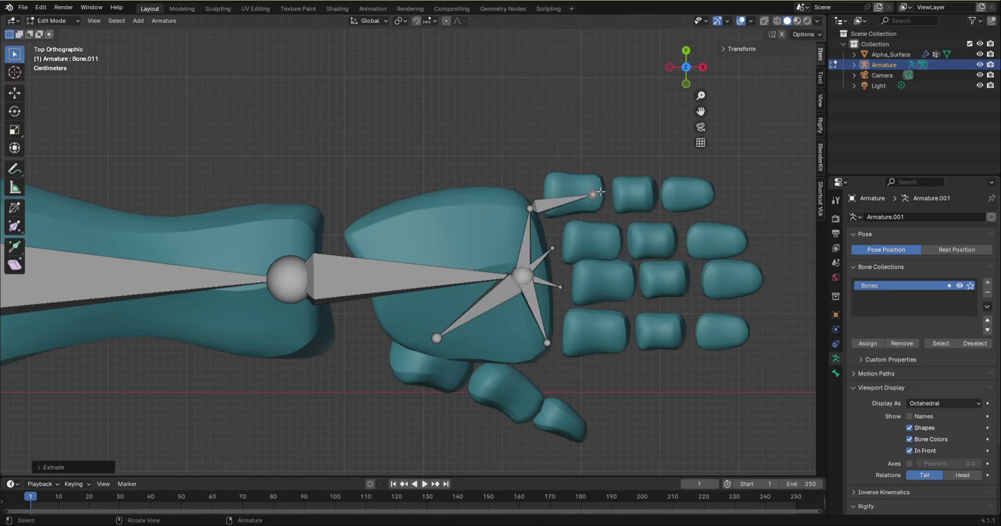
key(e)
click(653, 192)
key(e)
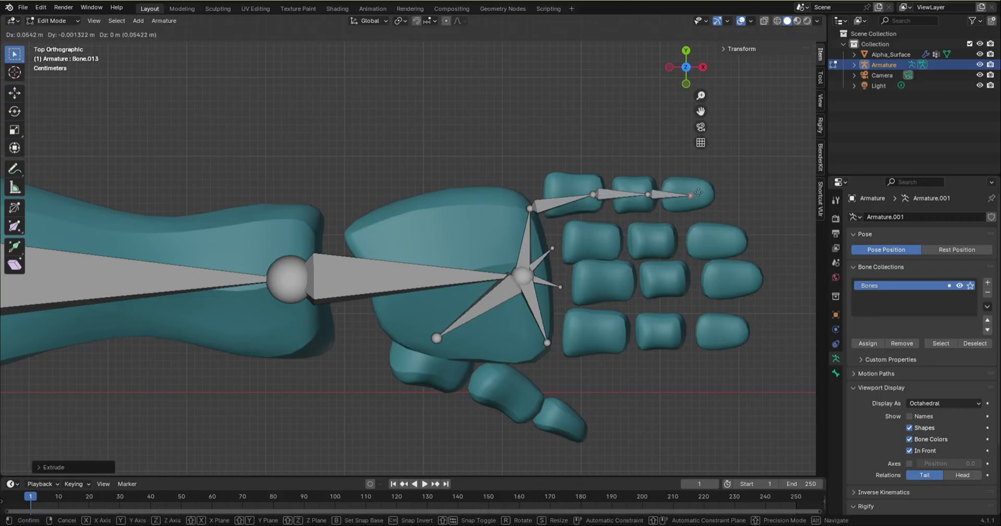
click(701, 194)
- Move the little finger's base joint about 0.03 m outwards into the start of the first finger segment
key(KP_3)
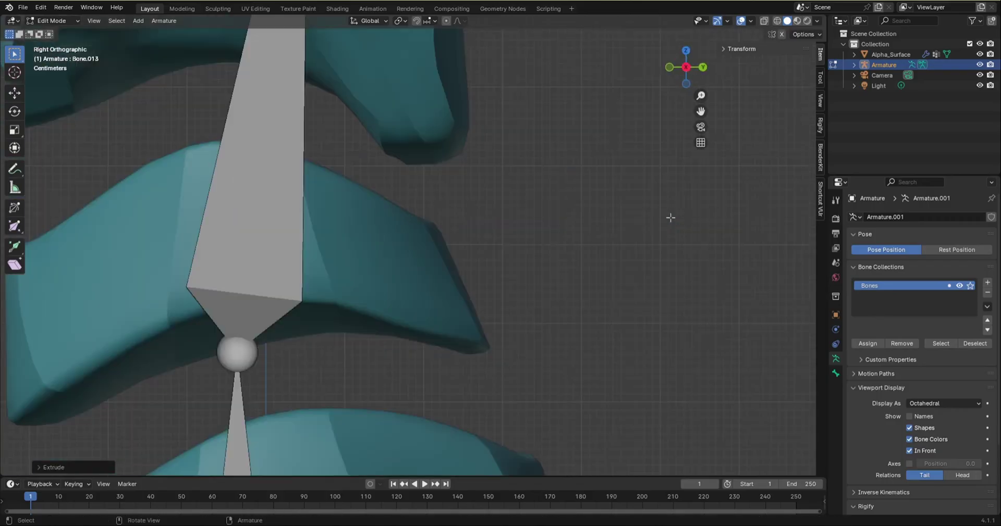
scroll(529, 280, down, 10)
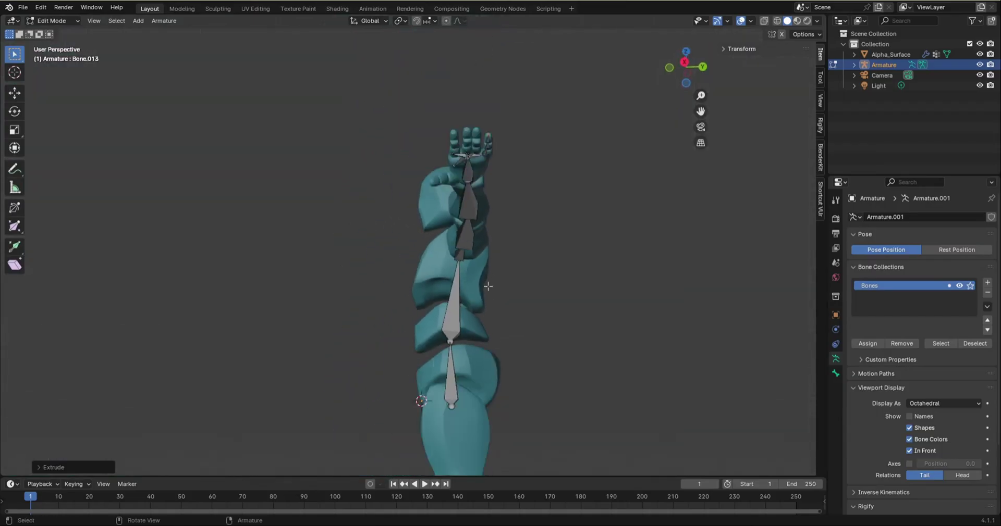
scroll(484, 279, up, 10)
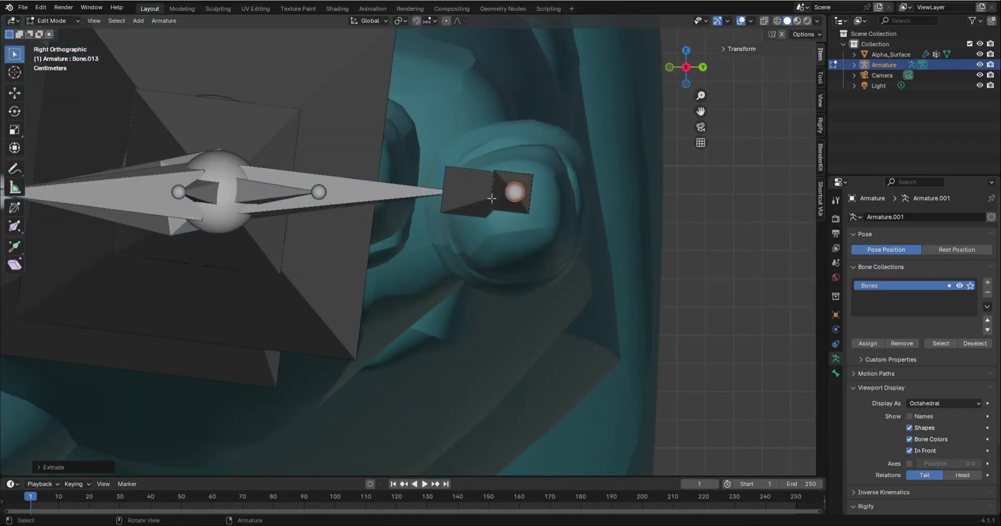
middle_drag(465, 191, 344, 268)
scroll(333, 257, down, 2)
scroll(344, 268, up, 5)
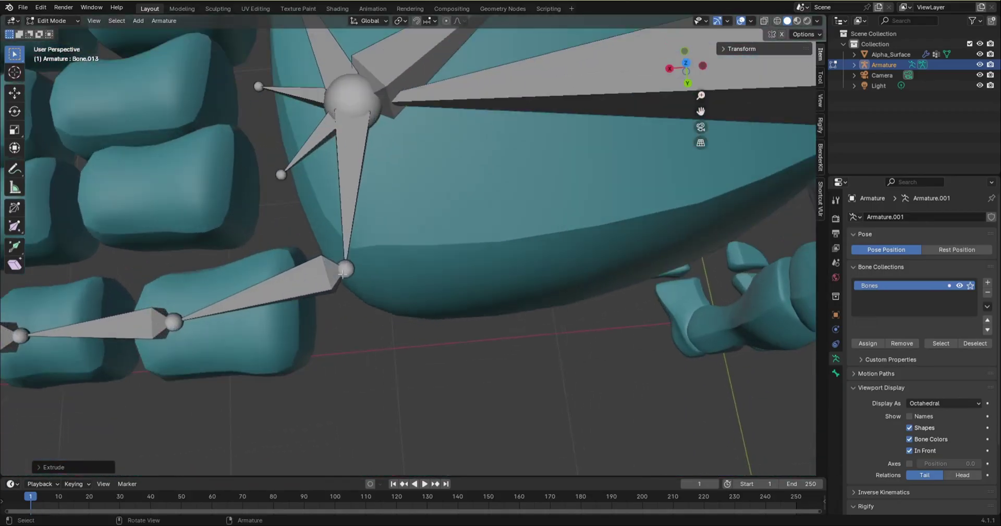
click(347, 271)
key(g)
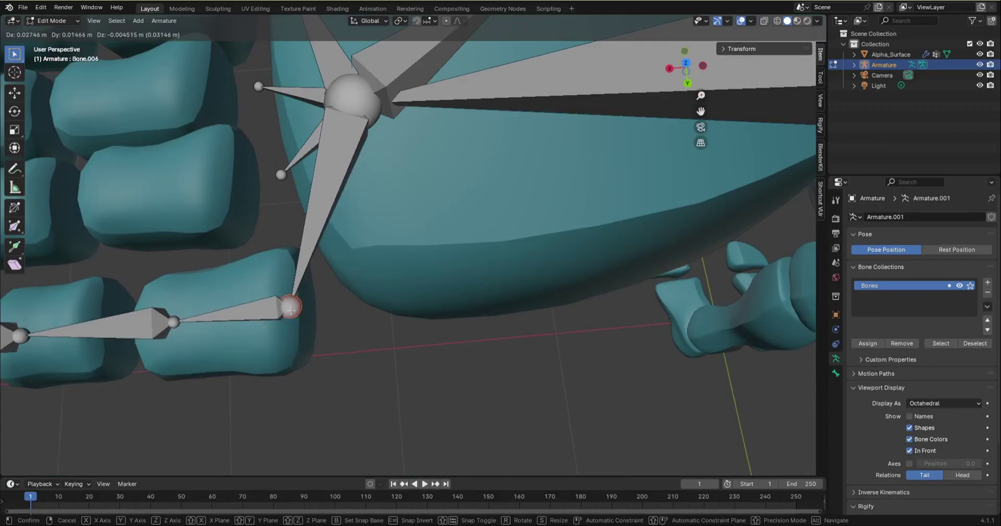
click(293, 309)
- Move the little finger's two middle joints and its tip outwards to match the start of each segment and the fingertip
shift+middle_drag(292, 308, 501, 289)
click(417, 276)
key(g)
click(339, 286)
click(413, 291)
key(g)
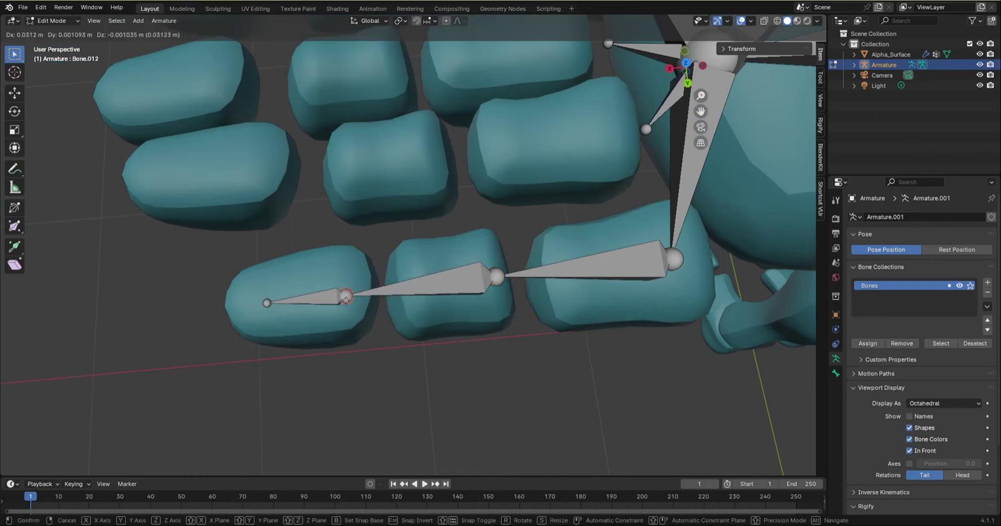
drag(345, 298, 352, 294)
drag(267, 303, 263, 306)
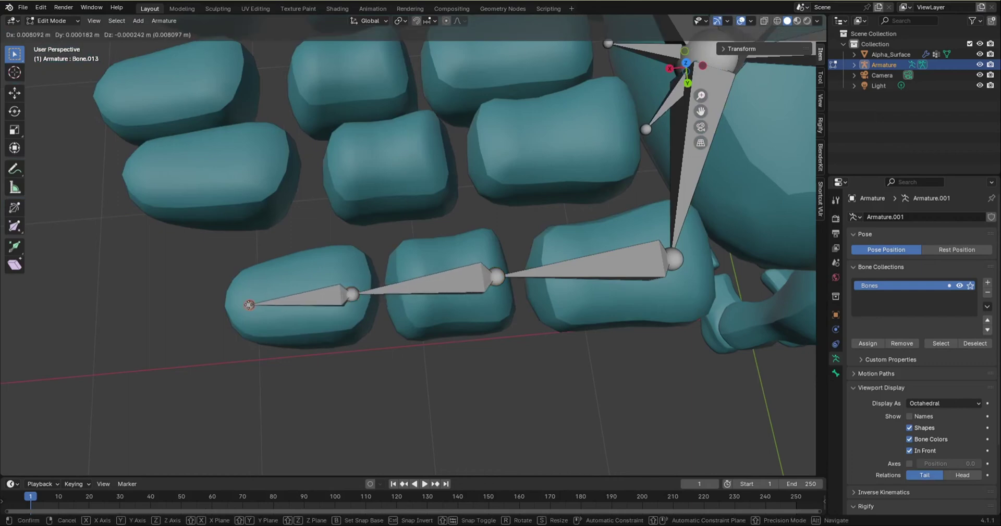
click(248, 305)
- Move the ring finger's base joint slightly closer to the first ring finger segment
middle_drag(427, 296, 240, 317)
scroll(212, 291, down, 5)
scroll(186, 300, up, 4)
scroll(182, 294, down, 4)
scroll(167, 321, up, 4)
click(246, 318)
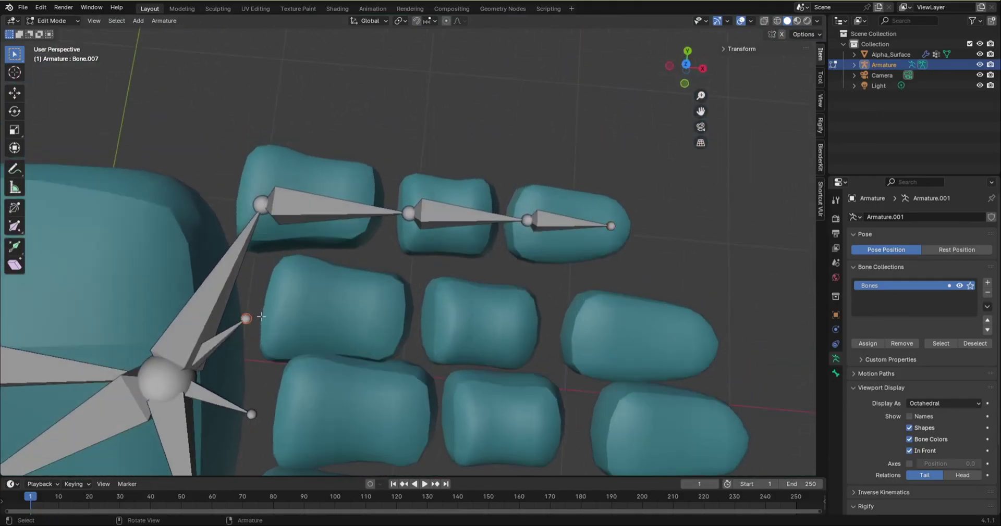
key(g)
click(263, 310)
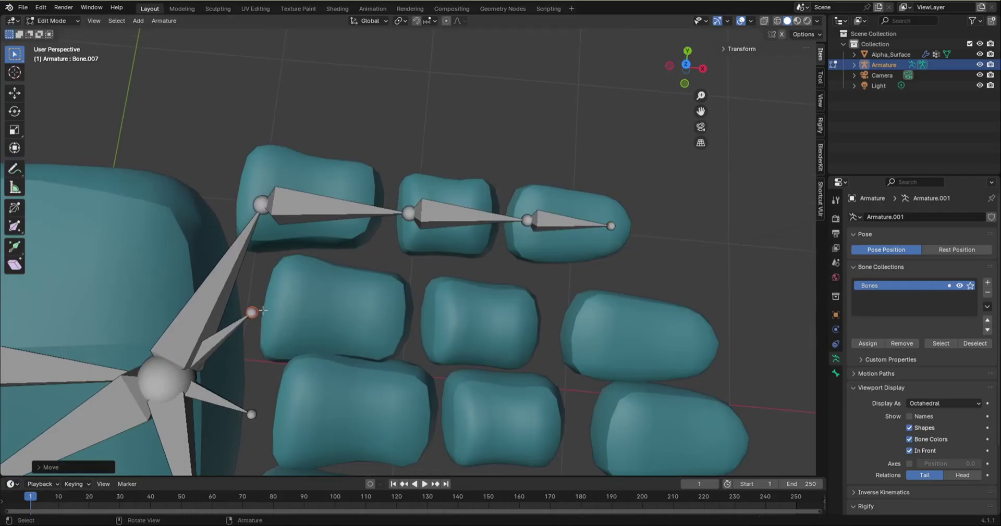
- Extrude three chained bones from the ring finger's base joint through its segments to the fingertip
key(e)
click(413, 317)
key(e)
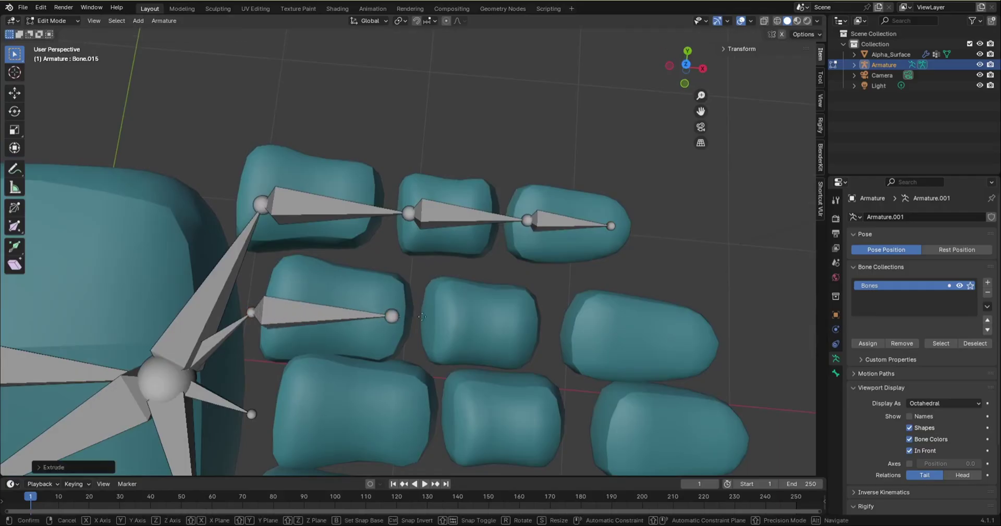
click(549, 327)
key(e)
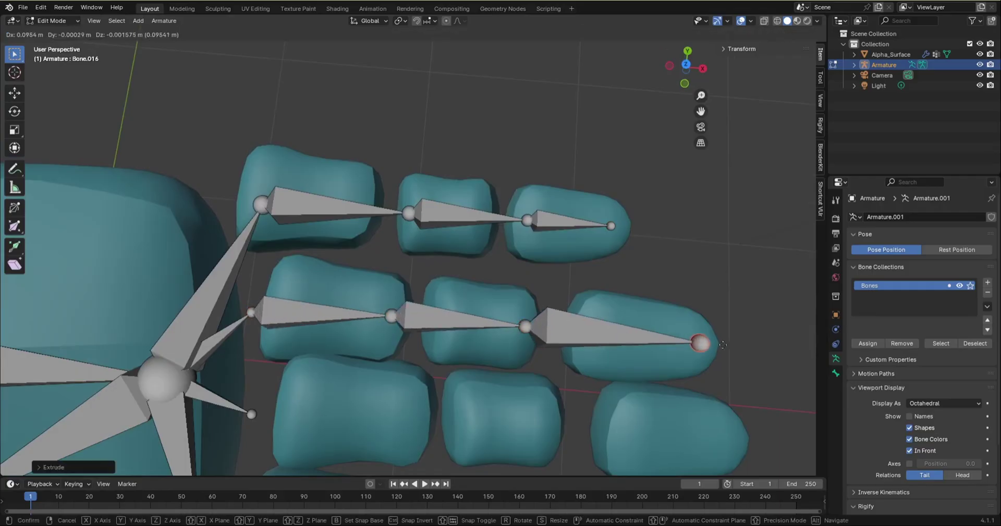
click(714, 346)
- Move the ring finger's outer, middle and base joints outwards to the starts of the matching finger segments
click(528, 323)
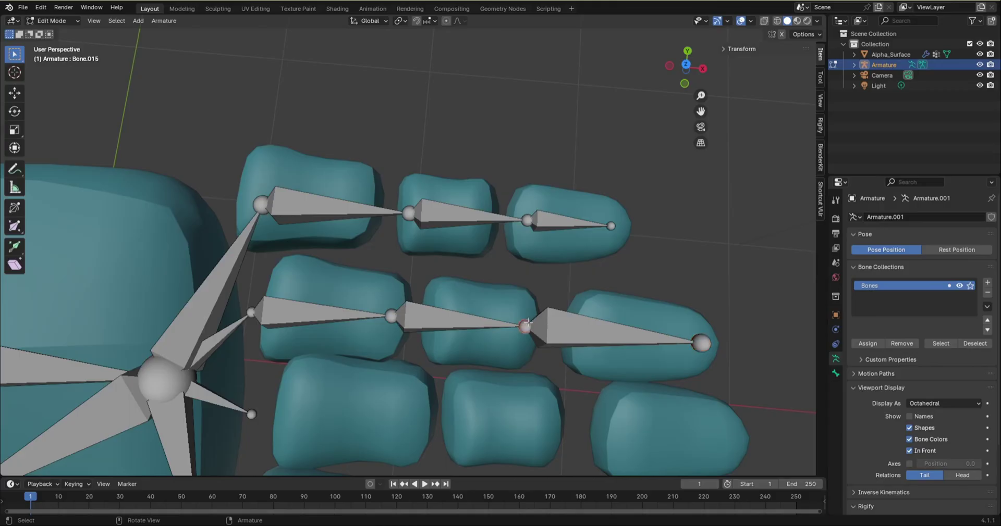
key(g)
click(586, 329)
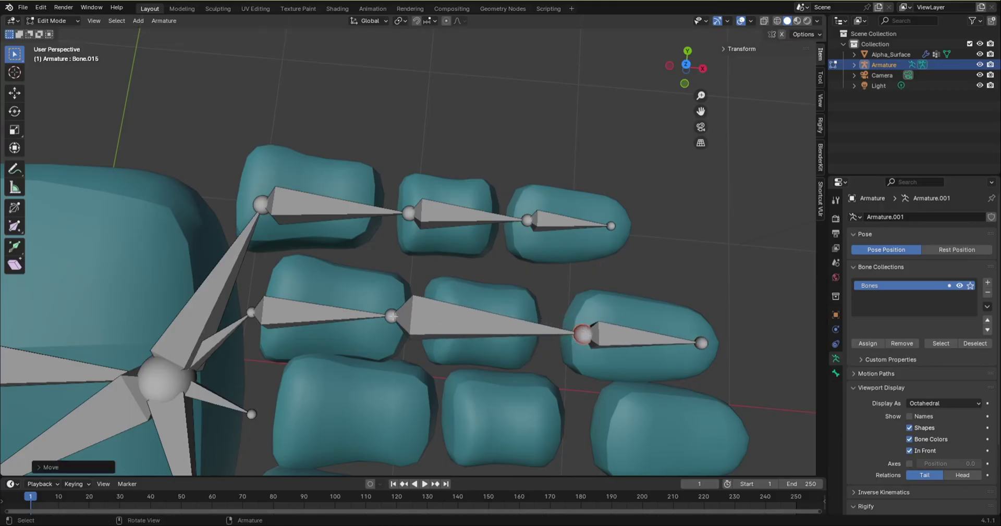
click(392, 316)
key(g)
click(433, 325)
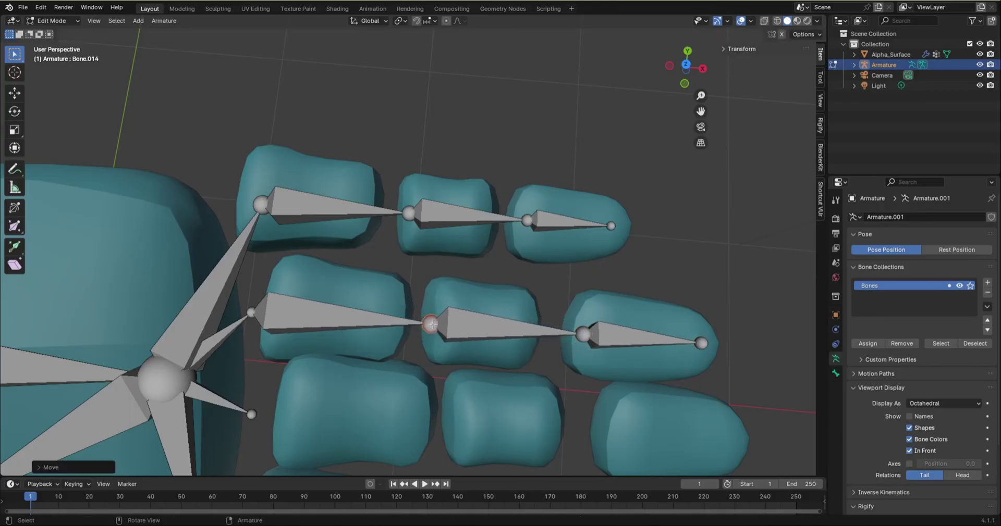
click(251, 311)
key(g)
click(276, 317)
- Extrude a bone about 0.09 m from the middle finger's base joint to the end of its first segment
shift+middle_drag(307, 382, 396, 236)
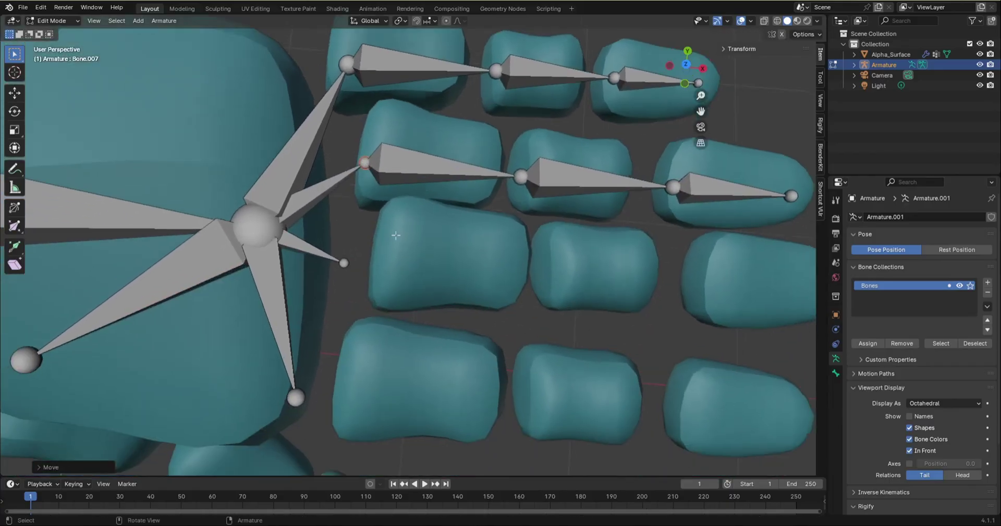
click(343, 263)
key(e)
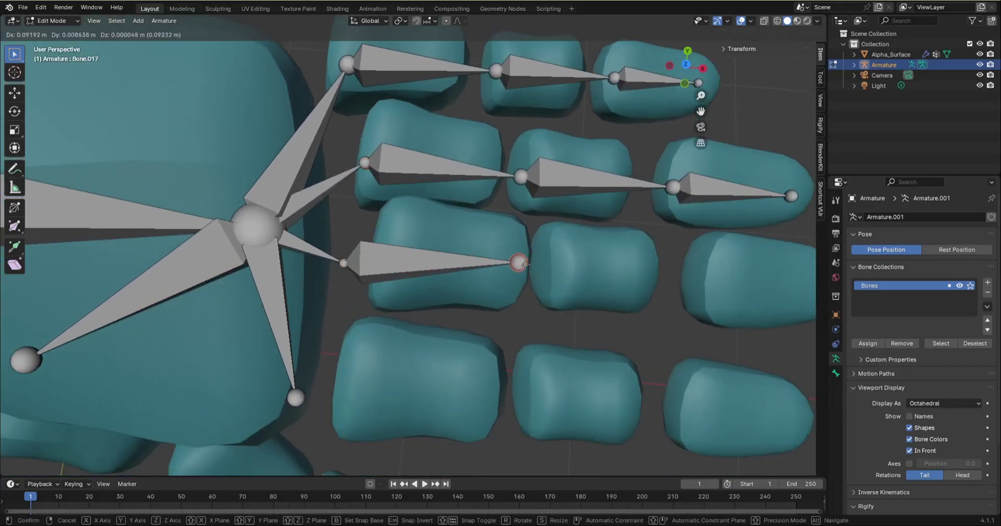
click(524, 267)
- Extrude further chained bones from the tip of the middle finger's first bone through the second segment to the fingertip
key(e)
click(521, 266)
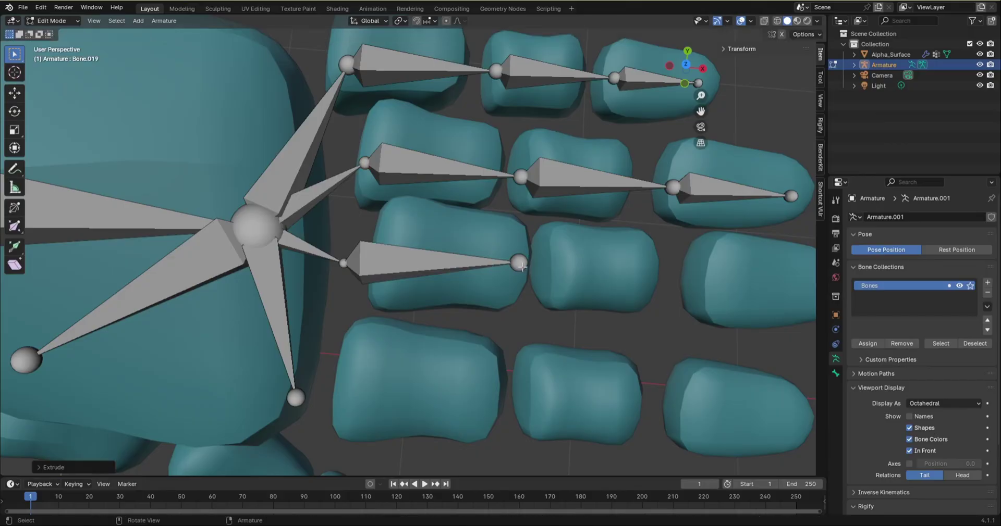
key(e)
click(654, 268)
key(e)
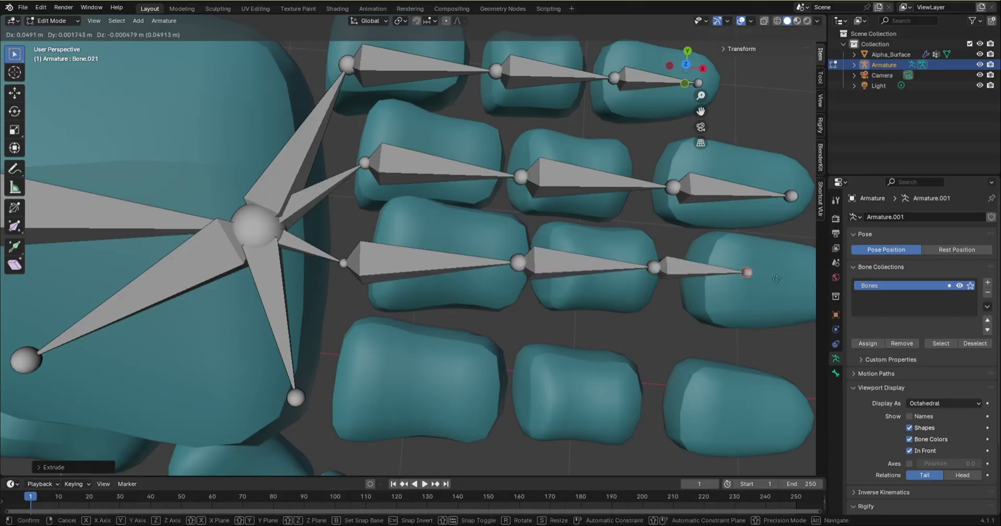
click(4, 302)
- Move the middle finger's bone tip back to the fingertip and shift its outer joint into the last segment
shift+middle_drag(5, 302, 659, 296)
scroll(748, 299, down, 4)
key(g)
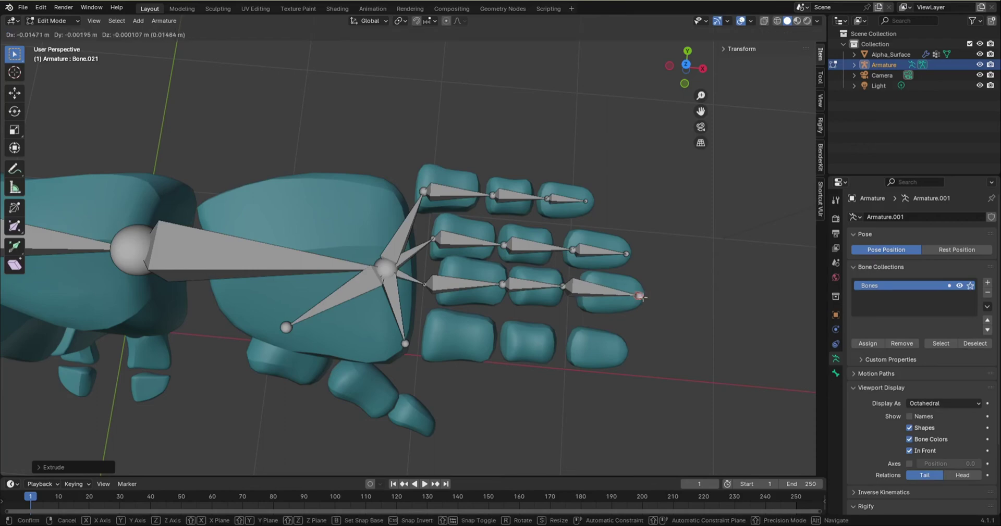
click(641, 296)
click(562, 287)
key(g)
click(590, 293)
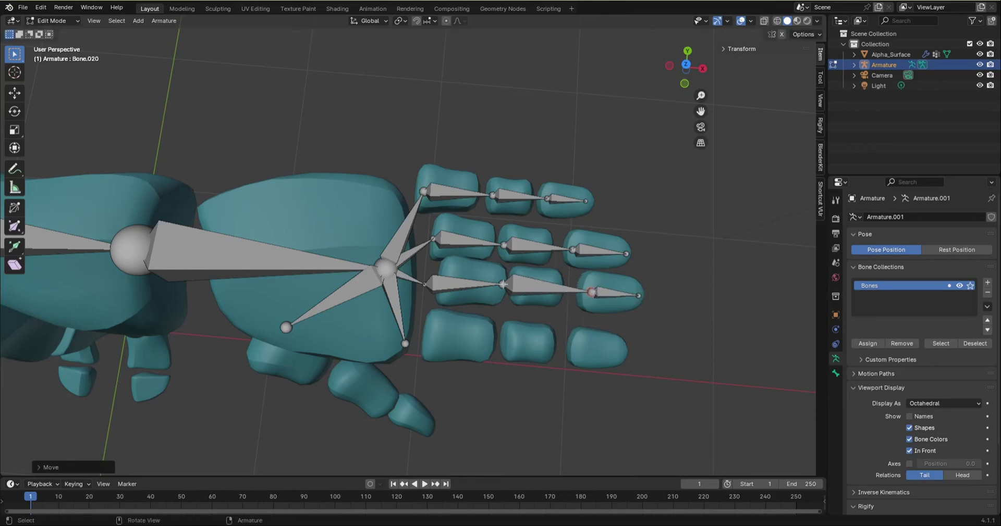
- Adjust the tip of the middle finger's first bone and move its base joint outwards into the first segment
drag(503, 284, 510, 284)
key(KP_Decimal)
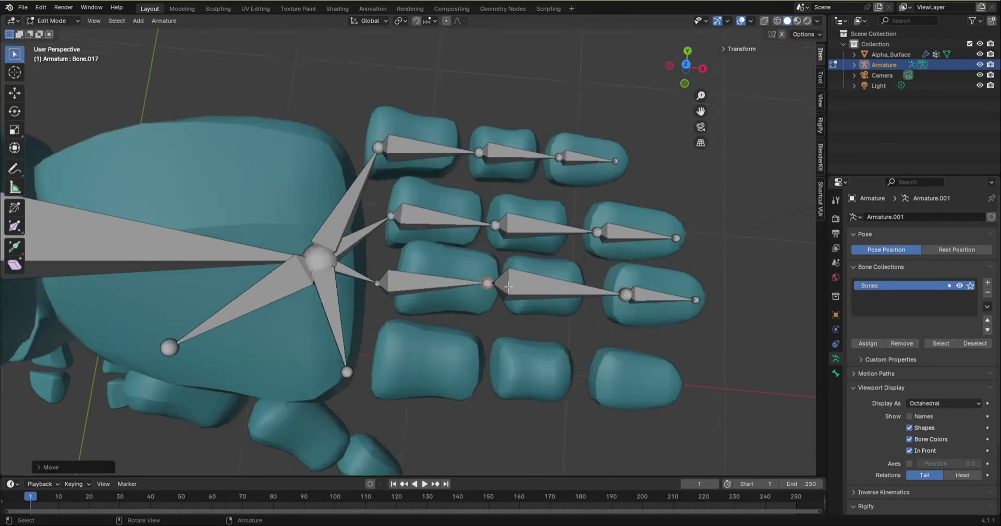
scroll(439, 261, down, 6)
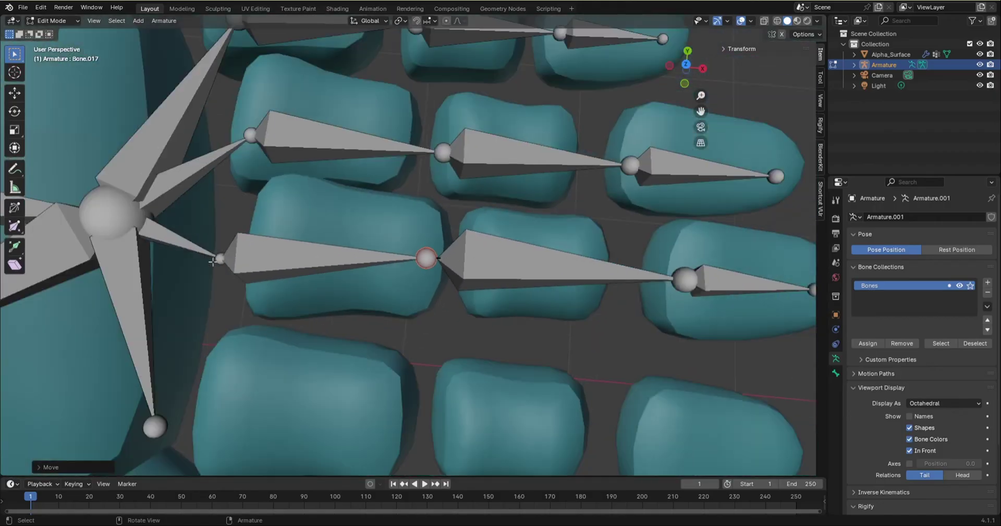
click(216, 260)
scroll(479, 276, down, 3)
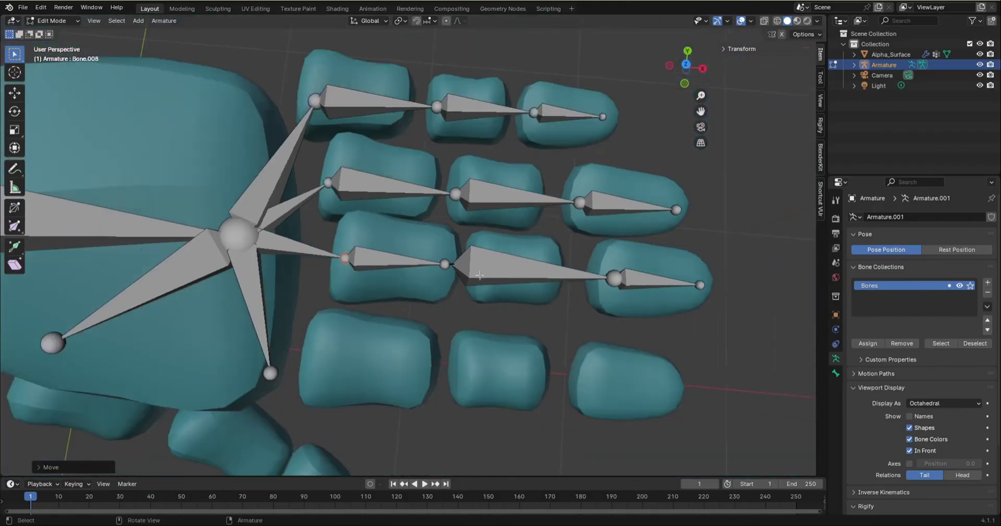
- Move the tip of the middle finger's first bone back towards its base, away from the next bone
scroll(479, 275, up, 3)
drag(431, 261, 400, 266)
scroll(450, 269, up, 8)
middle_drag(444, 268, 428, 240)
scroll(461, 211, down, 8)
- Delete the middle finger's bone across the second segment and the outermost bone in its fingertip
click(477, 201)
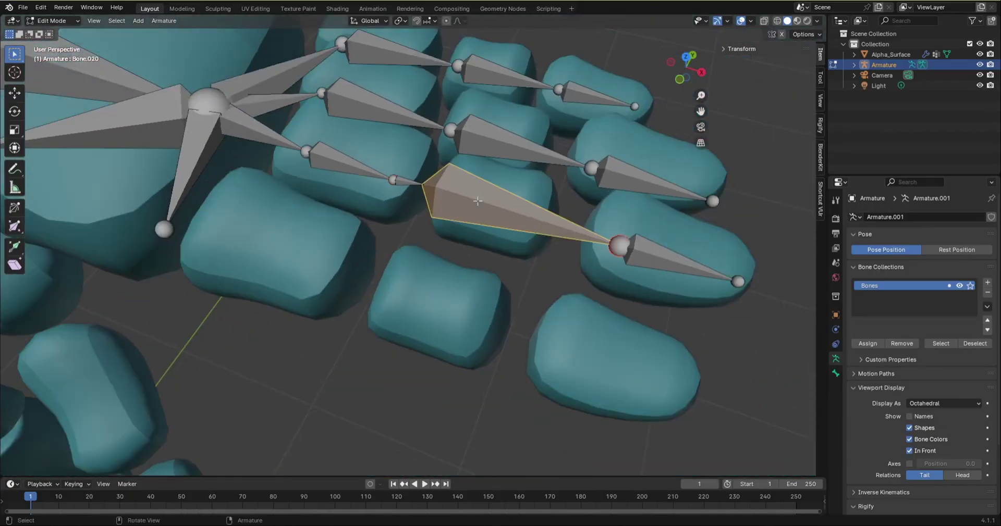
key(x)
click(476, 201)
scroll(478, 200, down, 4)
middle_drag(478, 200, 486, 209)
scroll(444, 195, up, 7)
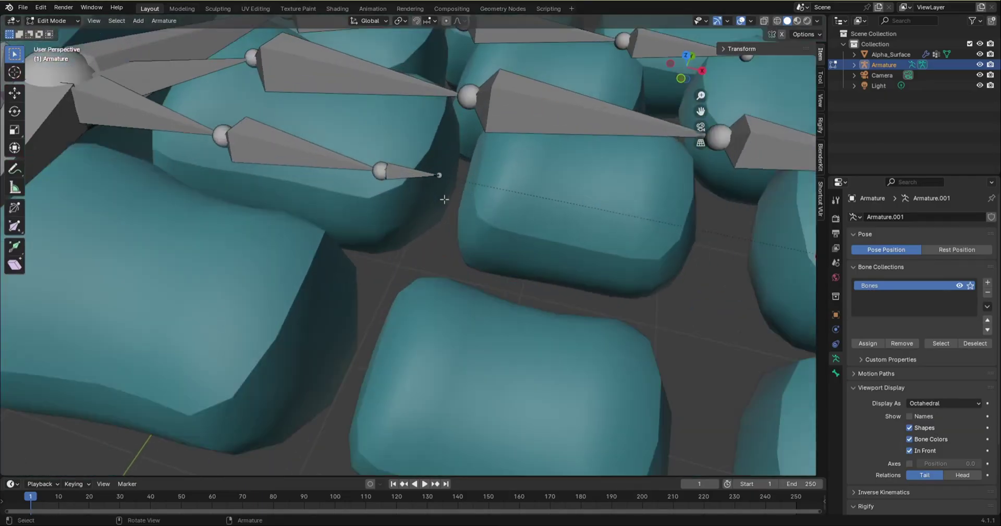
scroll(466, 211, down, 3)
click(733, 255)
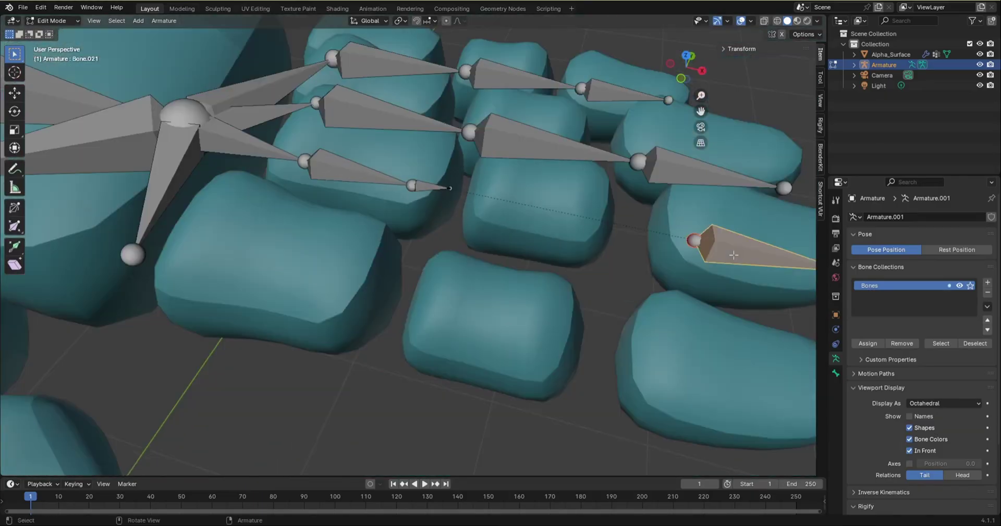
key(x)
click(733, 255)
- Delete the two tiny stray bones at the tip of the middle finger's first bone
scroll(452, 194, up, 6)
click(395, 186)
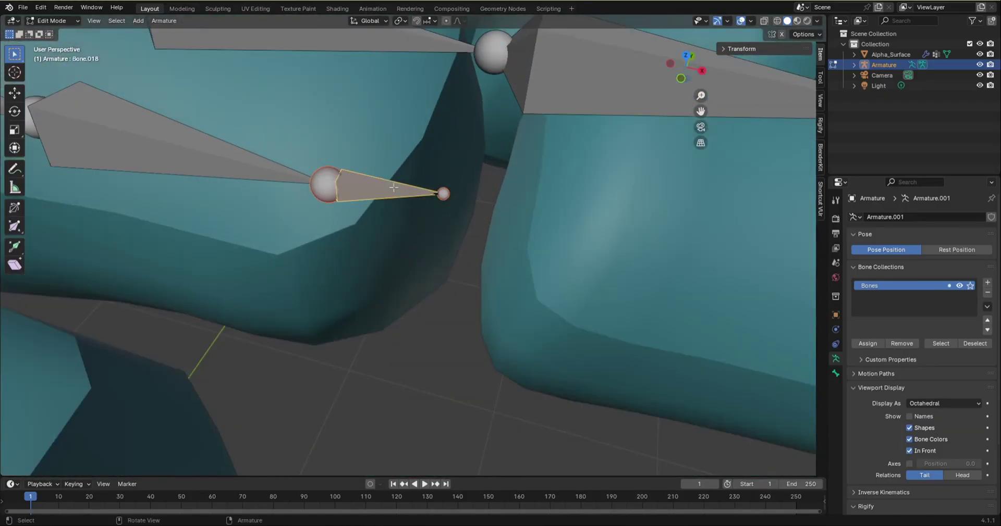
key(x)
scroll(401, 206, down, 6)
scroll(422, 196, up, 8)
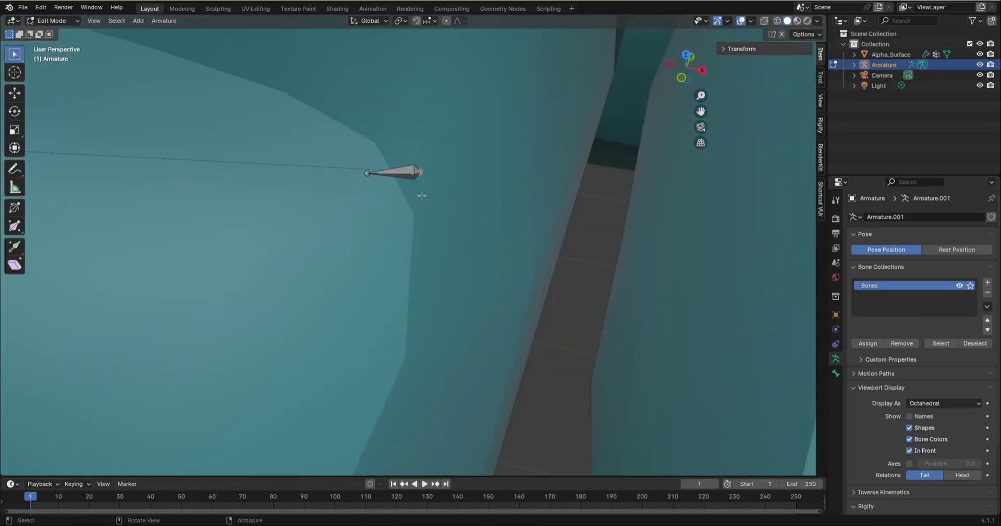
key(x)
click(412, 178)
scroll(431, 196, down, 8)
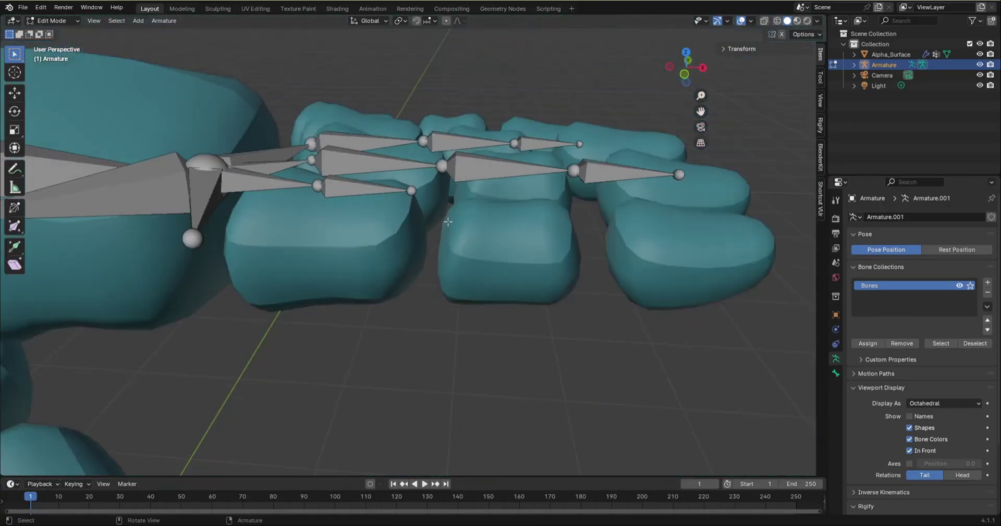
mouse_move(448, 222)
middle_down()
mouse_move(440, 255)
mouse_move(436, 230)
middle_up()
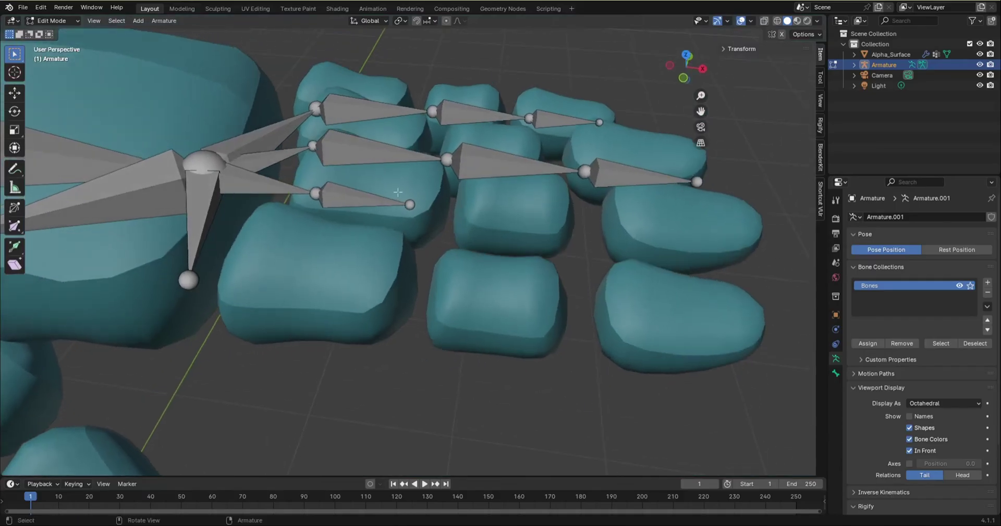
- Extrude two bones from the tip of the middle finger's first bone, through the second segment and out to the fingertip
scroll(398, 195, up, 6)
click(433, 227)
scroll(466, 244, down, 1)
scroll(467, 244, down, 5)
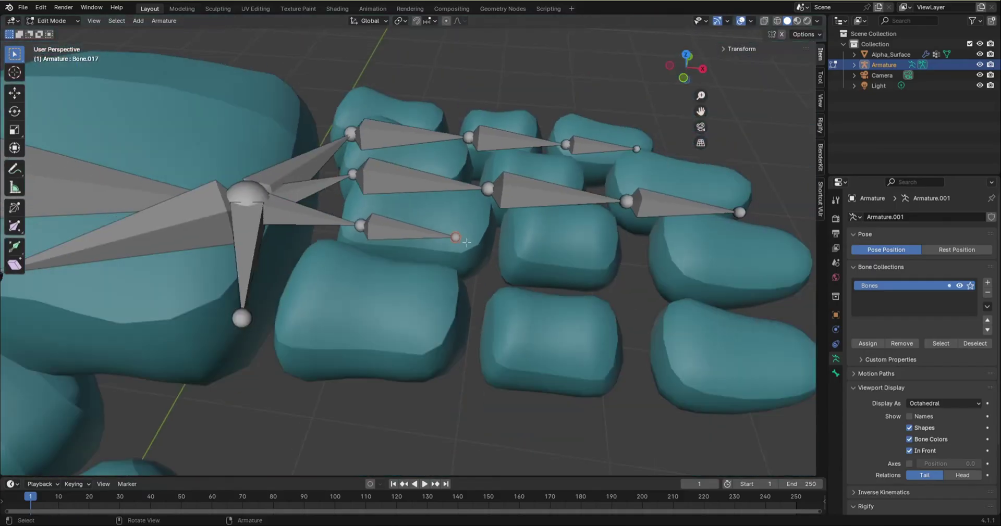
key(e)
click(616, 251)
key(e)
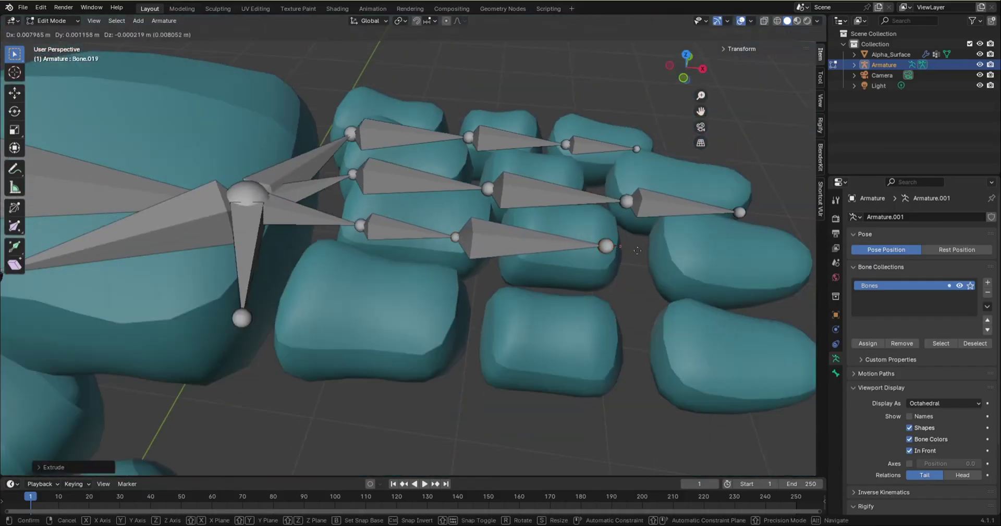
click(797, 261)
- From the top view, align the middle finger's tip and its two inner joints with the fingertip and the gaps between segments
middle_drag(797, 260, 609, 307)
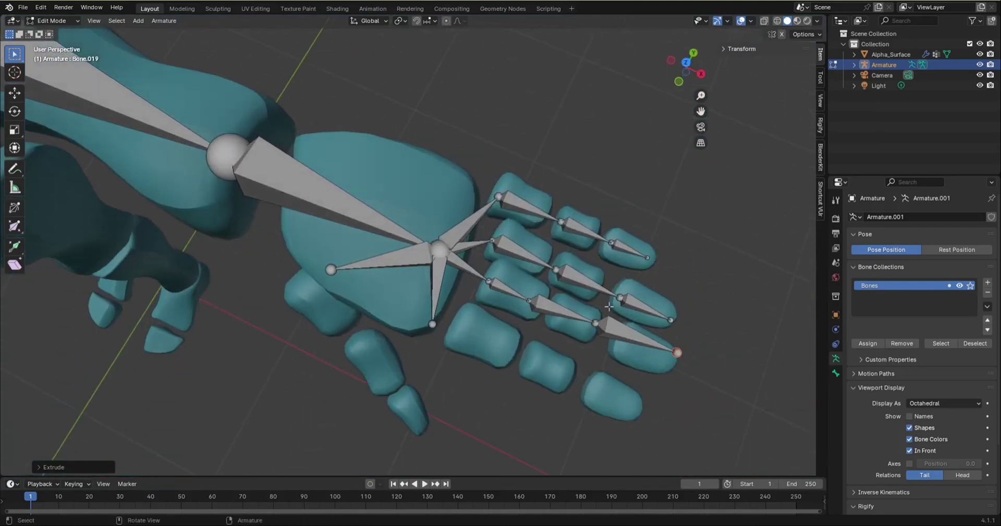
key(KP_7)
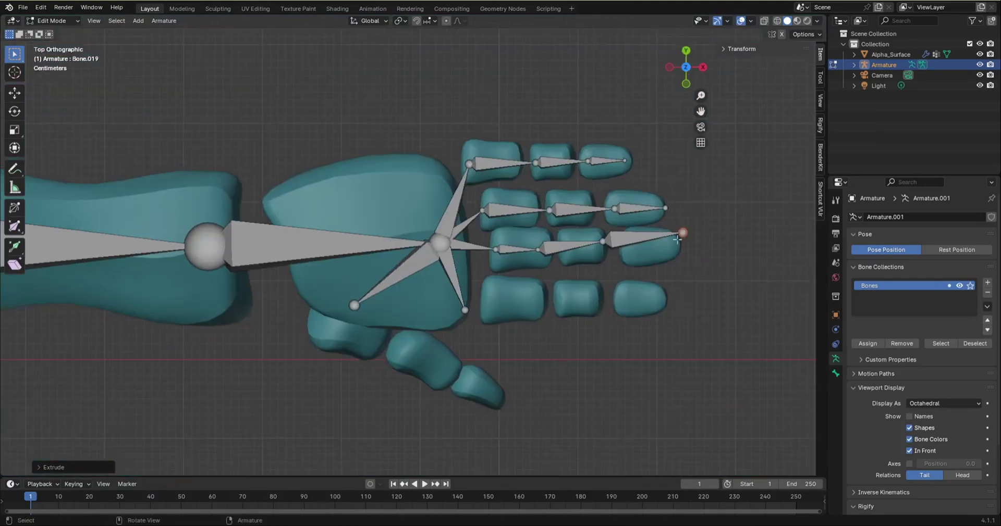
key(g)
click(673, 254)
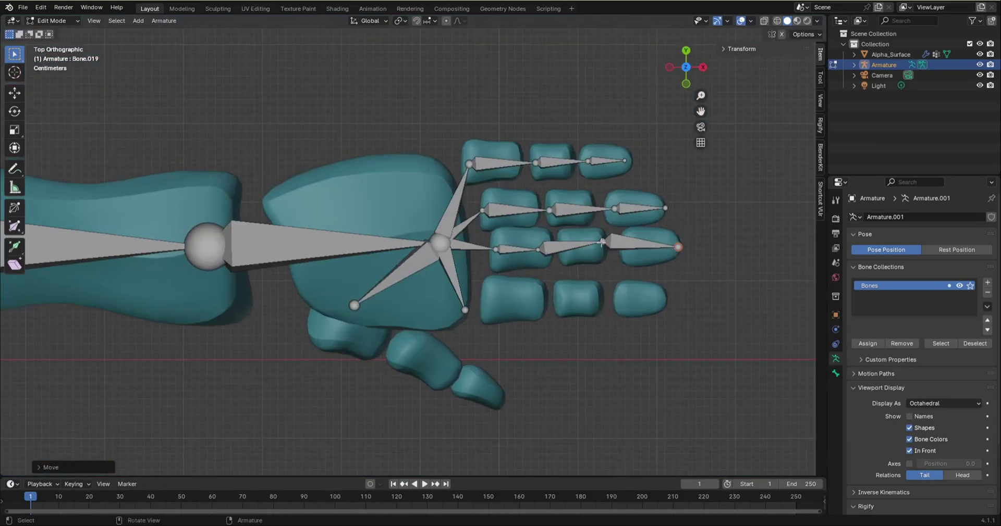
click(601, 242)
key(g)
click(627, 249)
click(540, 249)
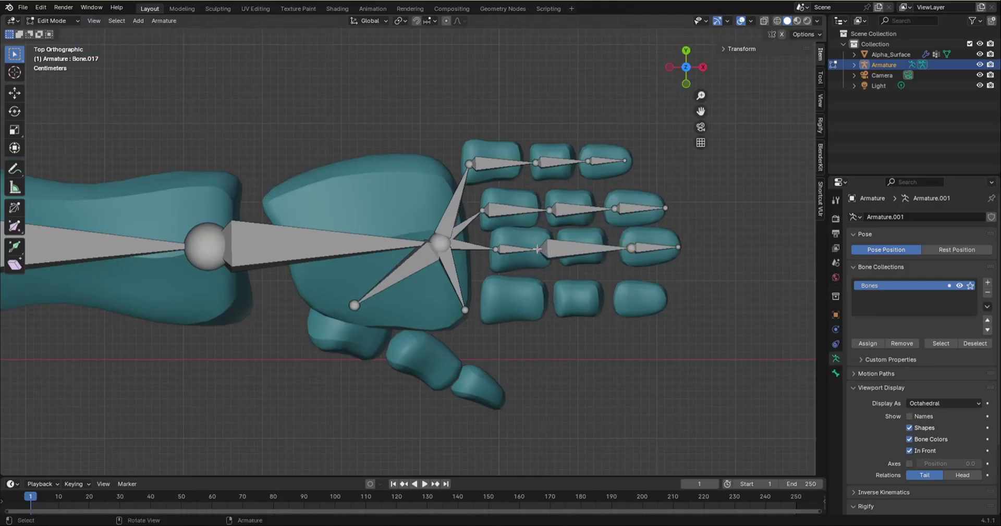
key(g)
click(569, 248)
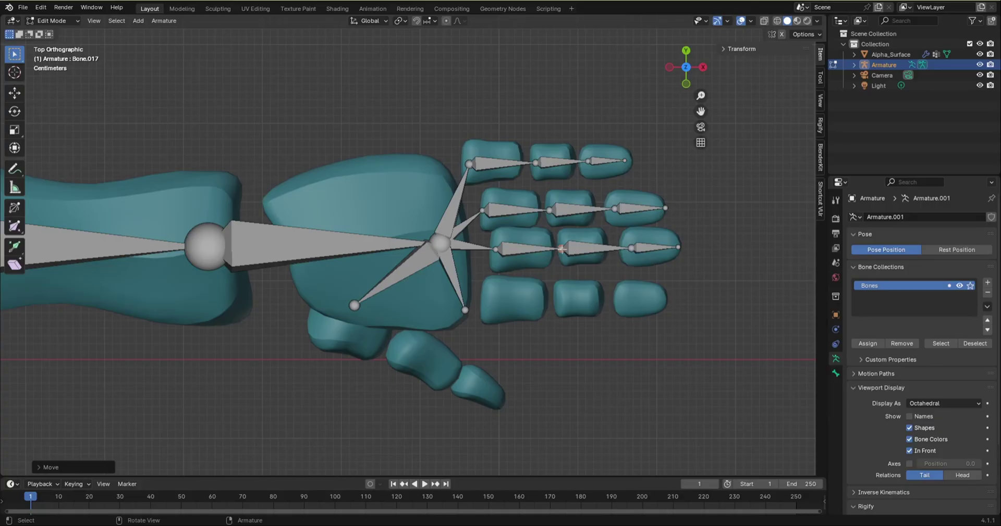
- Extrude a chain of three bones from the index finger's base joint through its segments to the fingertip
middle_drag(540, 284, 485, 306)
click(471, 317)
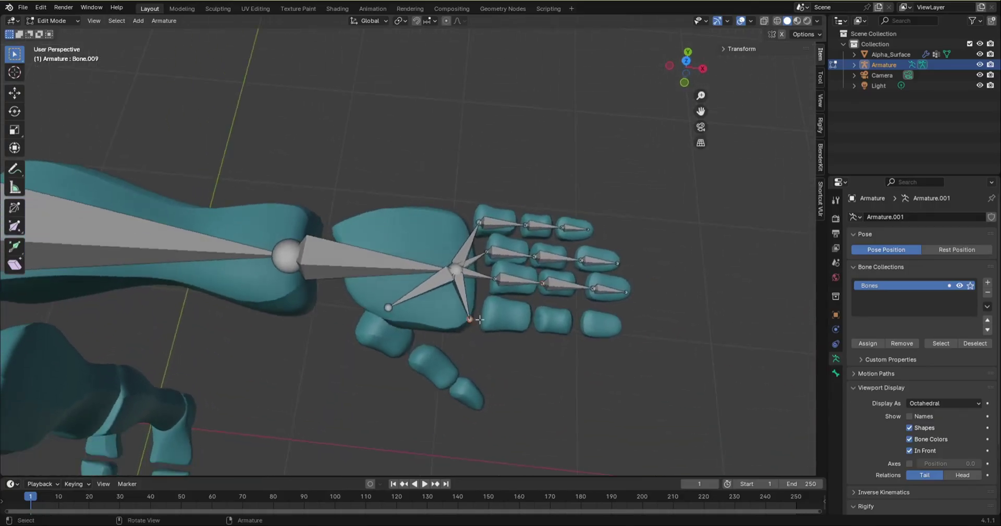
key(e)
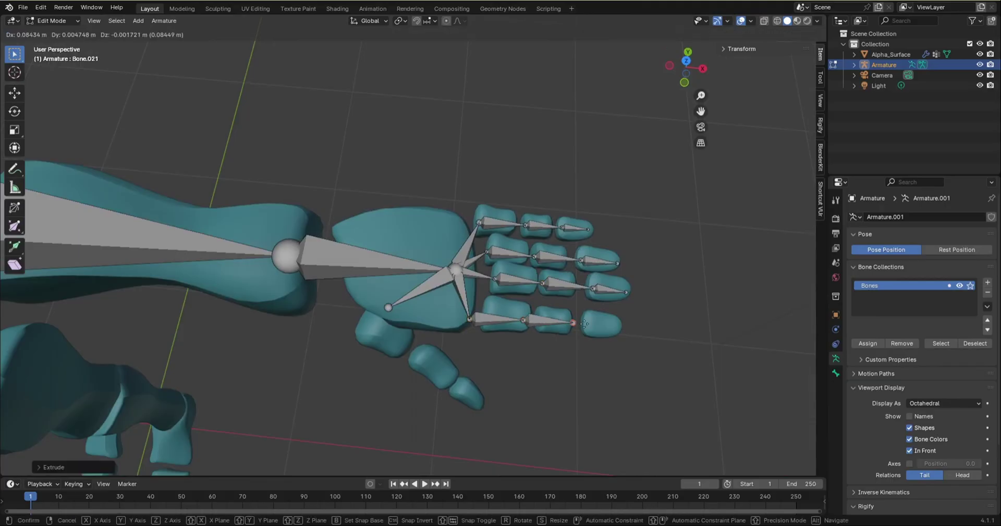
click(568, 324)
key(e)
click(629, 329)
- From the top view, move the index finger's outer and middle joints outwards towards the gaps between its segments
scroll(625, 328, up, 6)
key(KP_7)
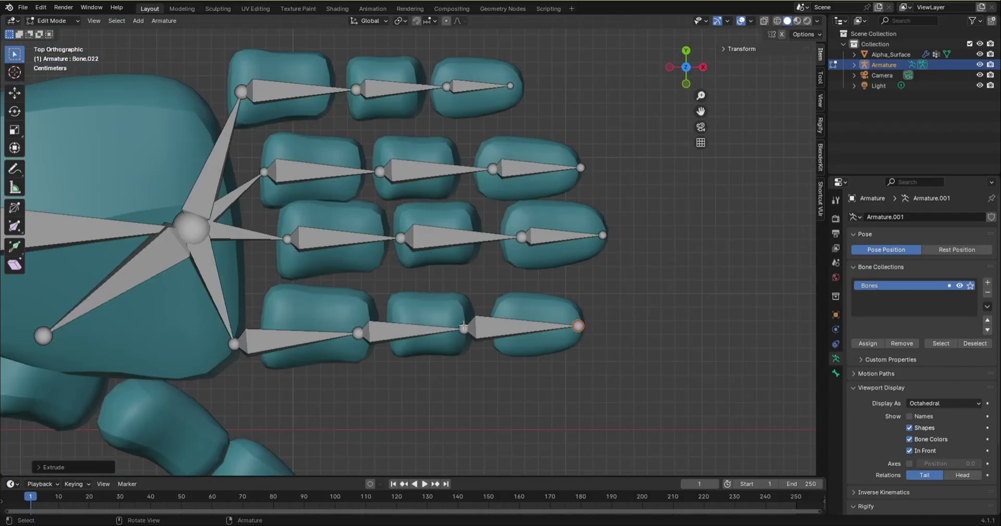
click(464, 327)
key(g)
click(456, 331)
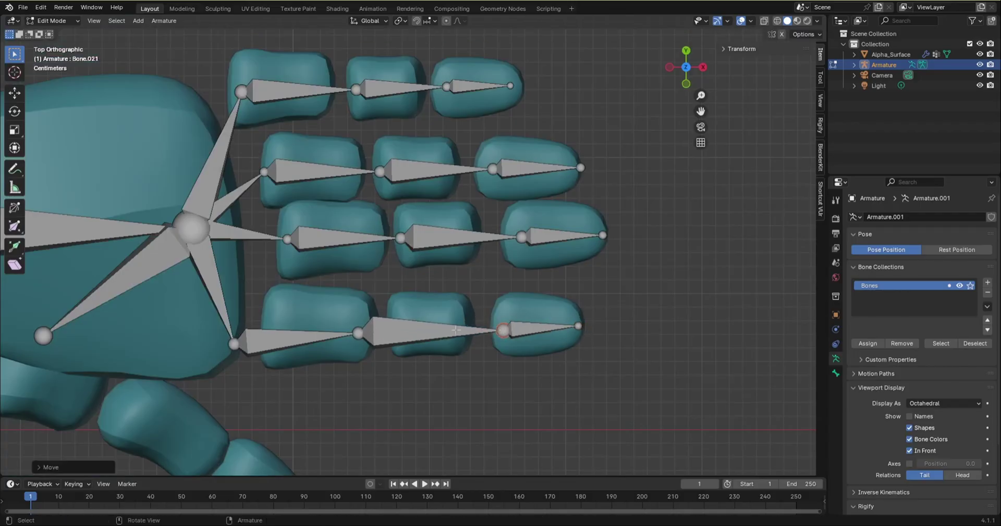
click(358, 333)
key(g)
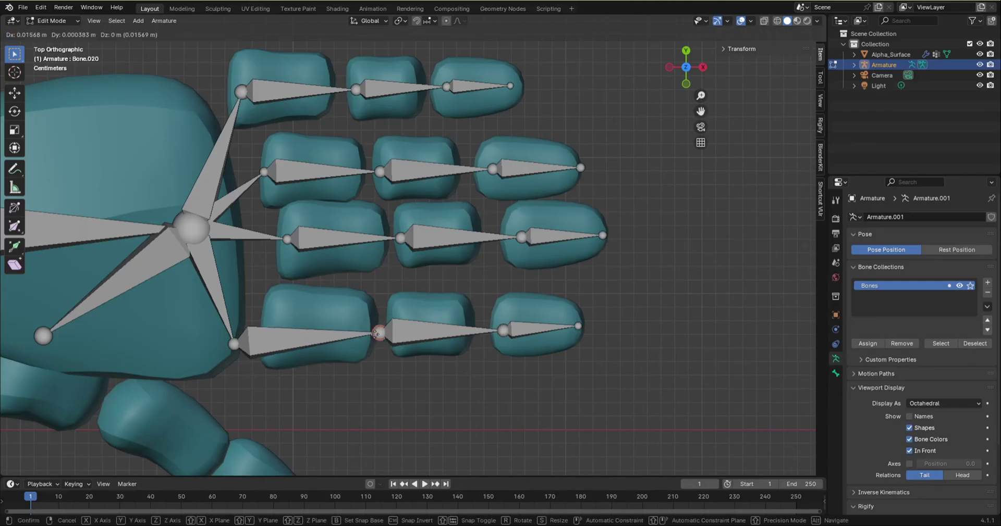
click(387, 332)
- Move the index finger's base joint into its first segment and shift its outer joint slightly back towards the palm
click(230, 343)
key(g)
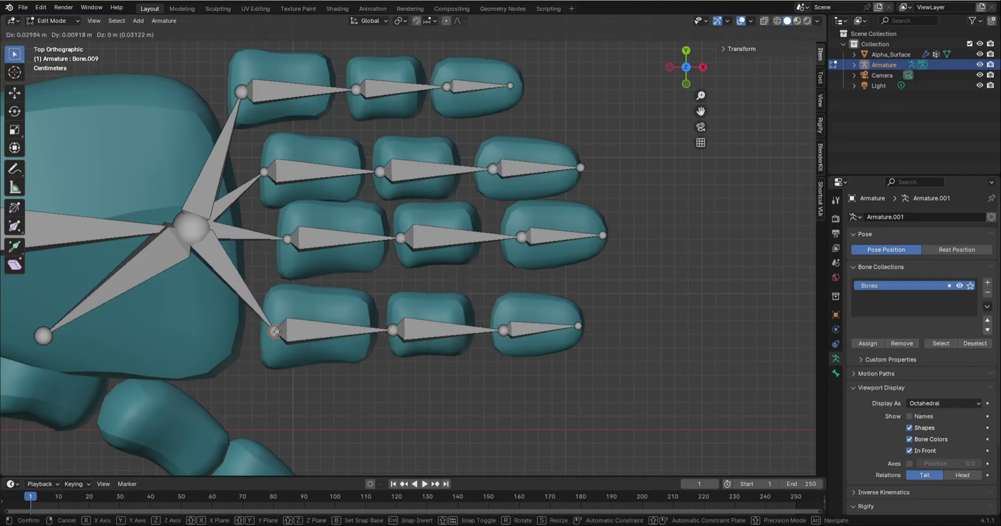
click(277, 331)
click(503, 330)
key(g)
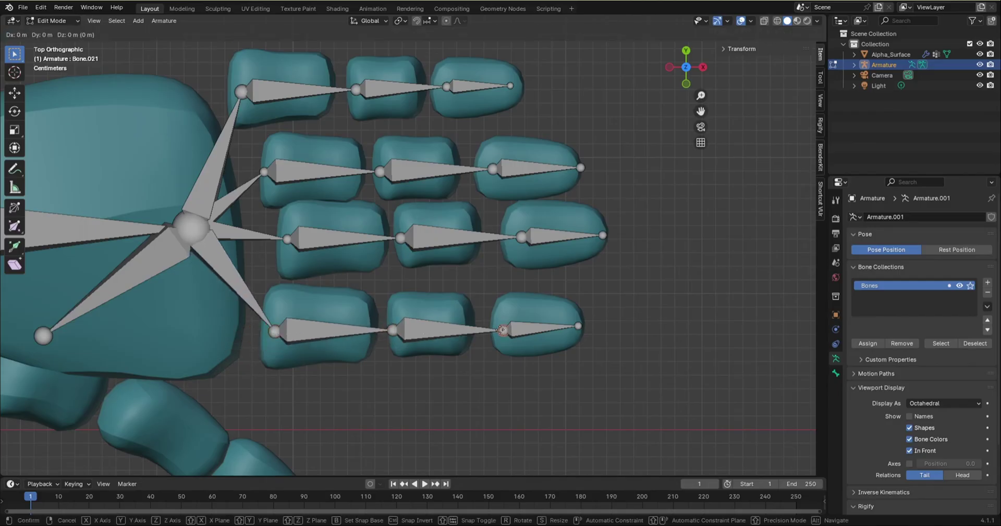
click(496, 330)
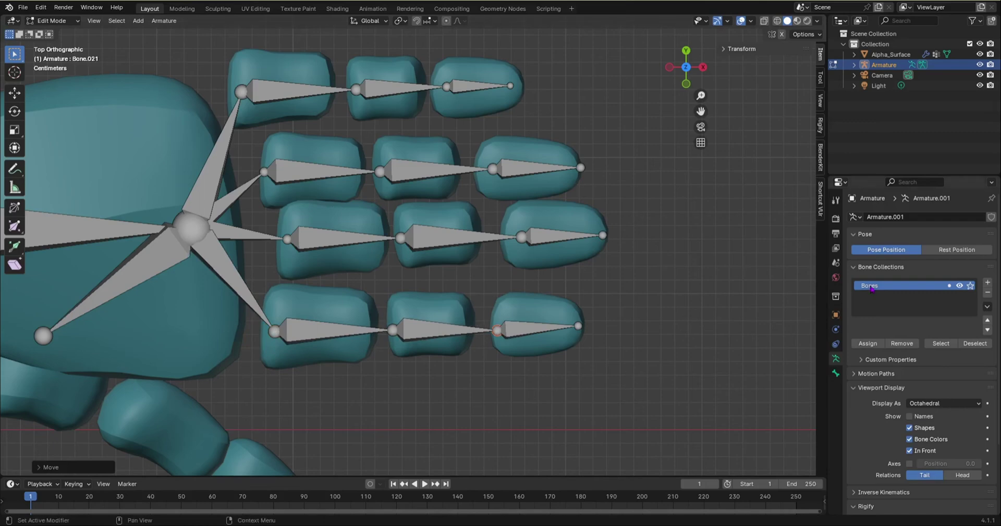
- Extrude two bones from the thumb's base joint, one across its first segment and one along its second
scroll(349, 131, down, 6)
middle_drag(427, 219, 45, 390)
click(116, 222)
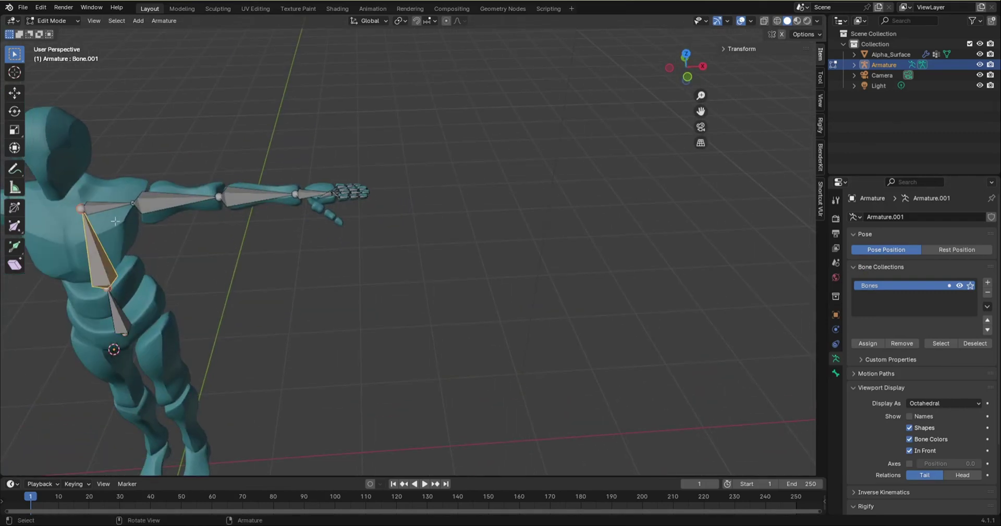
middle_drag(320, 196, 324, 228)
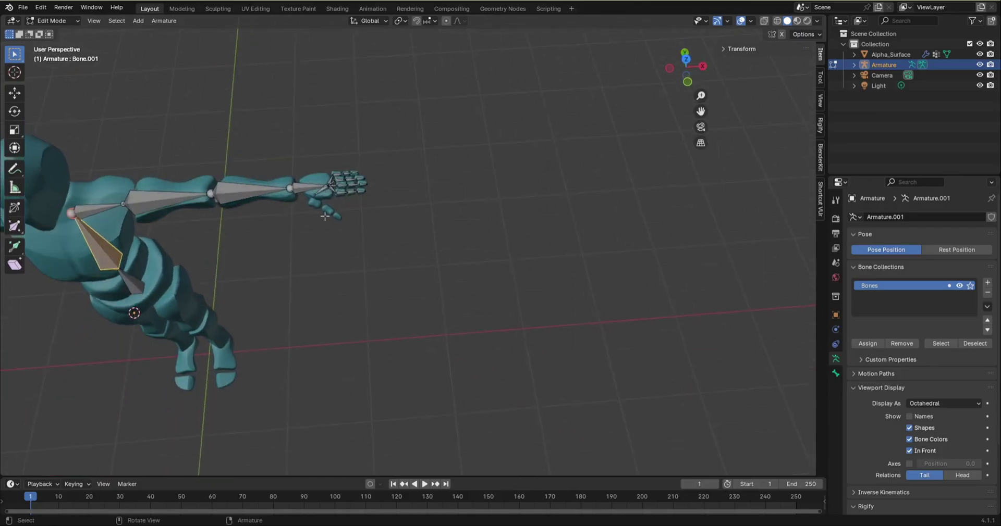
scroll(326, 204, up, 9)
scroll(343, 181, down, 5)
scroll(336, 181, up, 6)
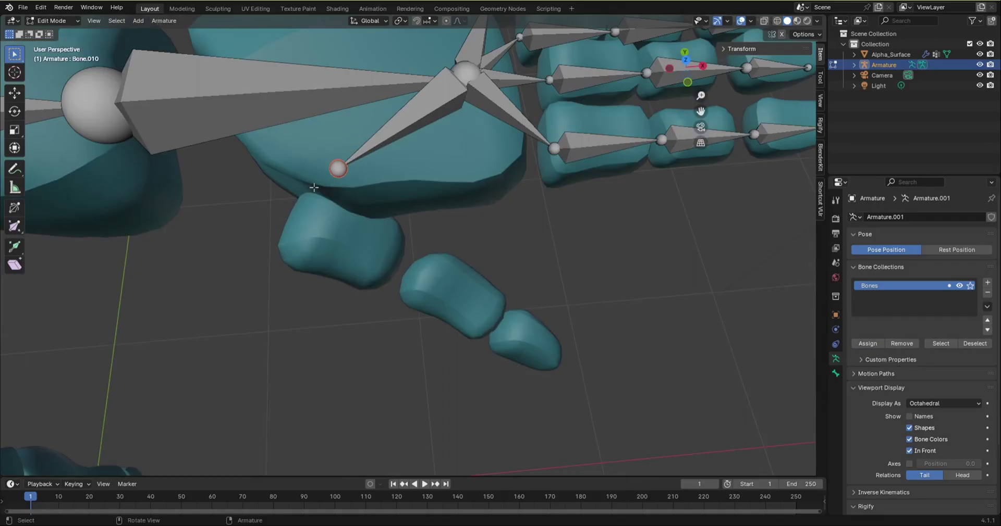
key(e)
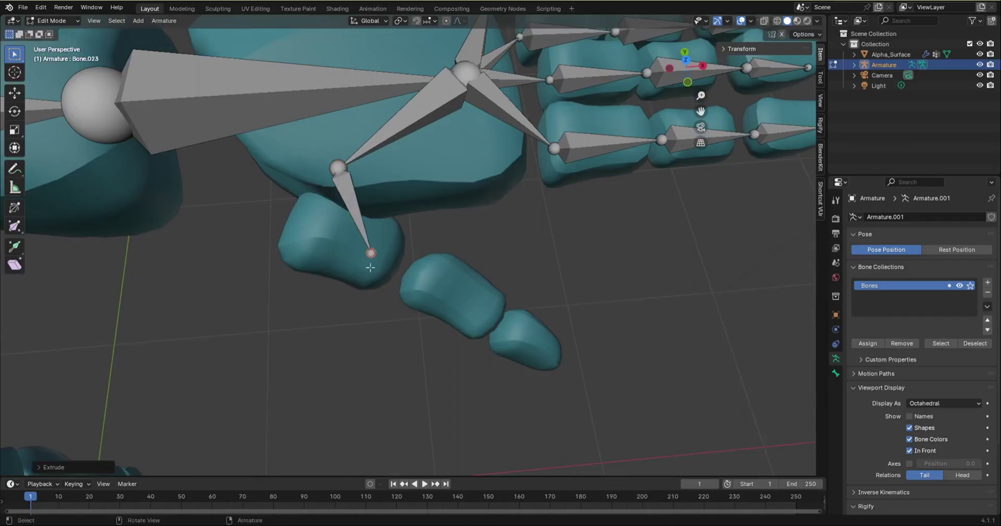
click(367, 262)
key(e)
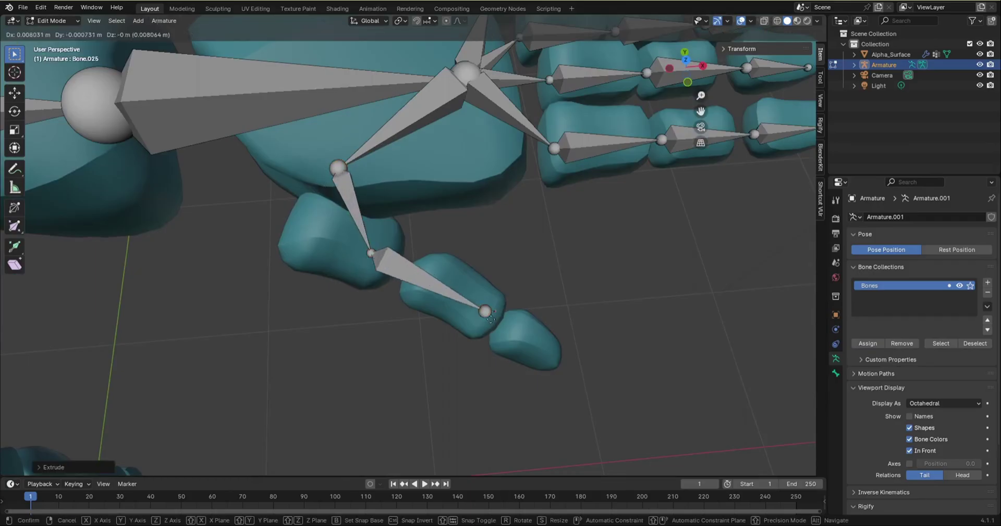
click(489, 318)
- Extrude the thumb's outermost bone, undo it, and extrude it again from the second bone's tip to the thumb's end
key(e)
click(549, 373)
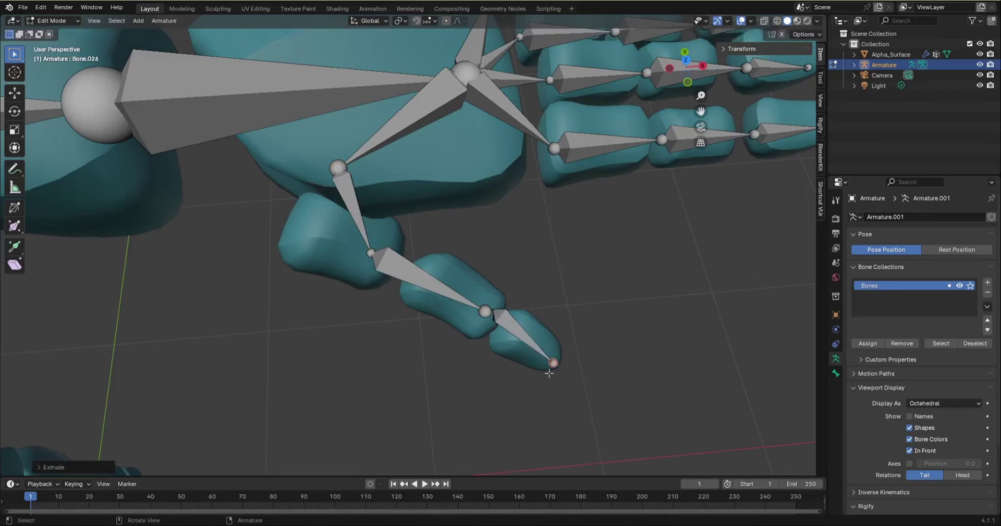
key(ctrl+z)
key(e)
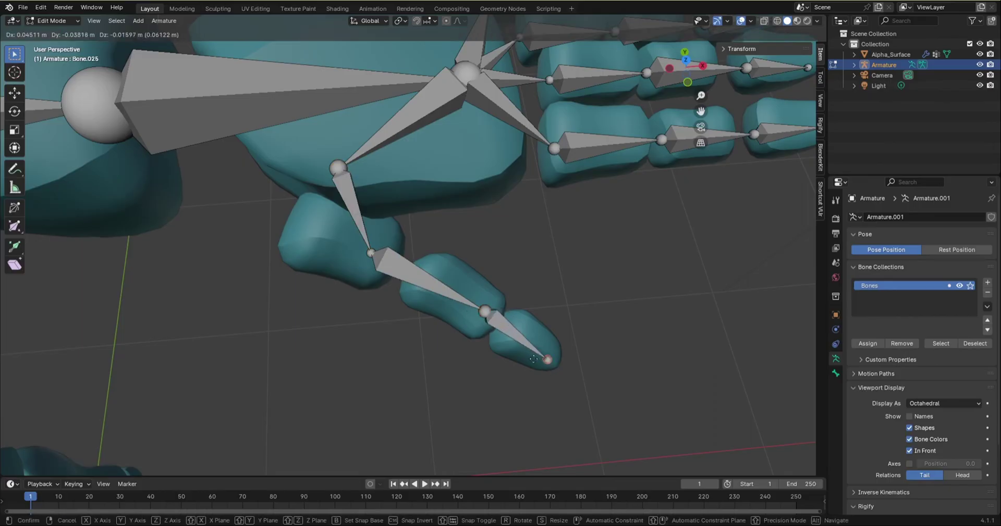
click(548, 361)
right_click(549, 361)
- Lower the thumb's inner joint, outer joint, tip and base joint so the bone chain runs through the thumb segments
middle_drag(564, 332, 469, 269)
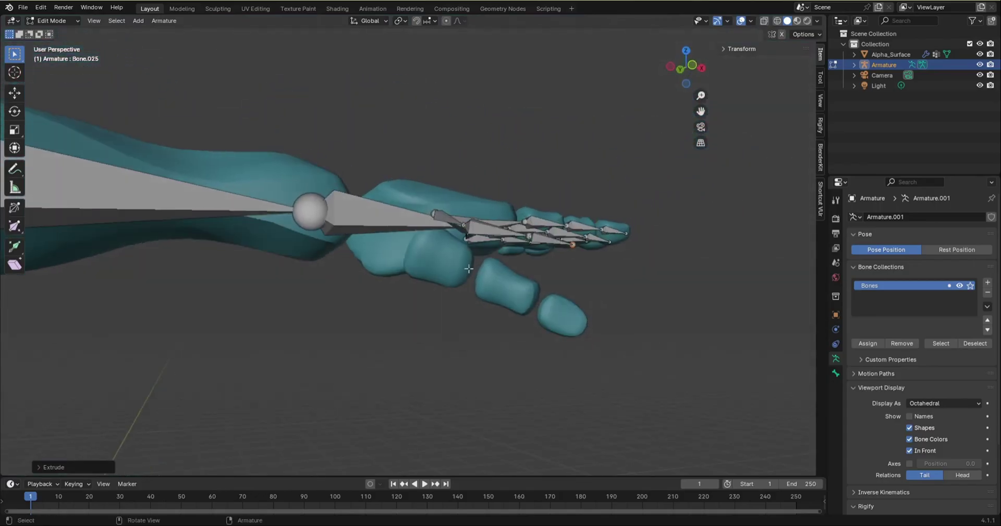
click(462, 229)
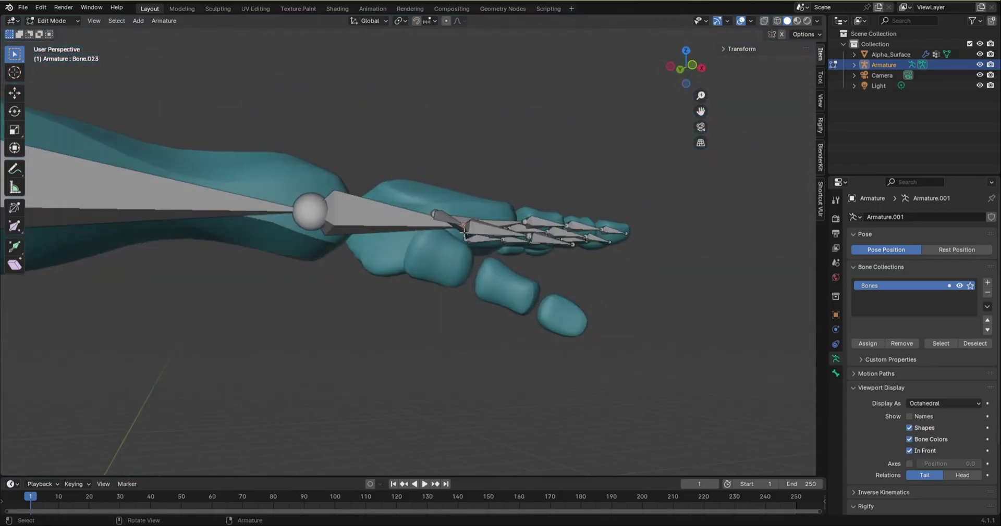
key(g)
click(464, 270)
click(530, 238)
key(g)
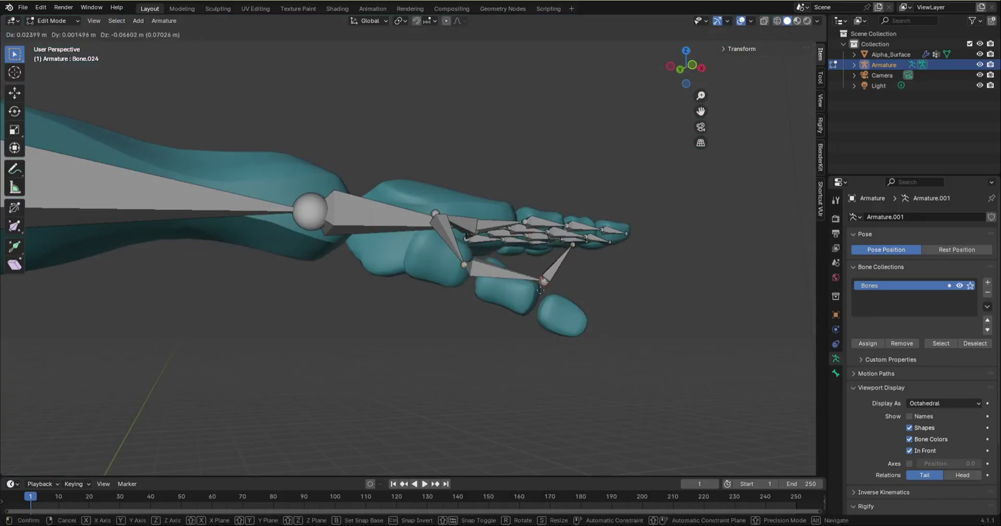
click(531, 297)
click(571, 245)
drag(567, 245, 581, 328)
drag(434, 211, 420, 250)
- Looking along the arm, shift the thumb's tip, outer, inner and base joints sideways to the middle of the thumb mesh
middle_drag(519, 294, 416, 299)
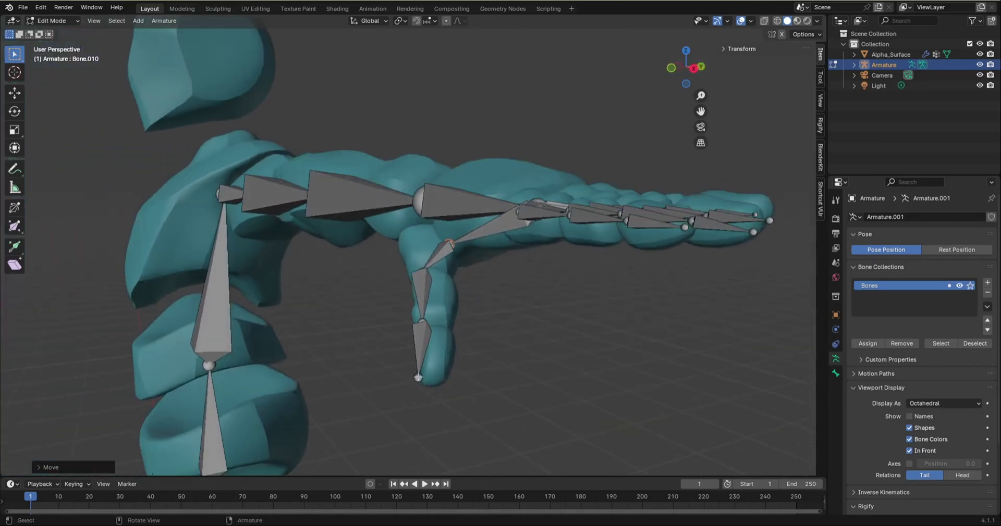
drag(418, 378, 430, 374)
drag(422, 321, 431, 330)
drag(421, 270, 428, 273)
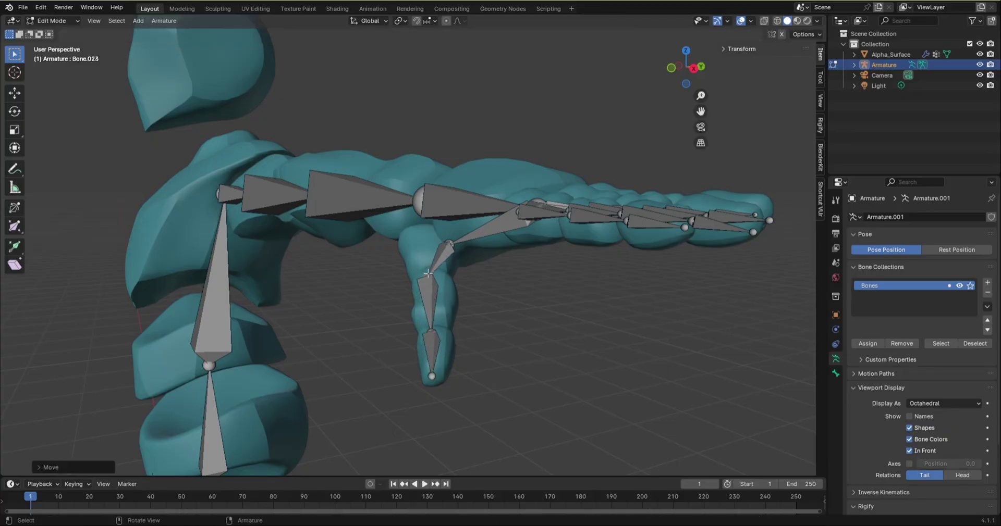
drag(452, 242, 428, 233)
- Move the thumb's outer joint back onto the gap between its second segment and its tip segment
middle_drag(427, 233, 615, 232)
scroll(477, 264, down, 4)
scroll(446, 268, up, 4)
middle_drag(447, 267, 366, 322)
scroll(462, 299, down, 4)
middle_drag(469, 292, 444, 285)
scroll(489, 282, up, 5)
drag(487, 280, 519, 339)
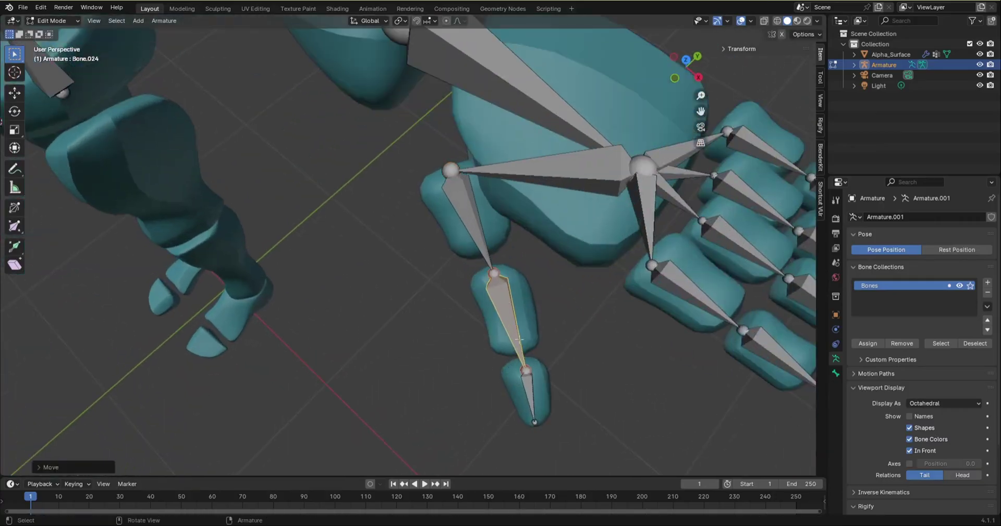
mouse_move(524, 373)
mouse_down()
mouse_move(521, 345)
mouse_move(523, 363)
mouse_up()
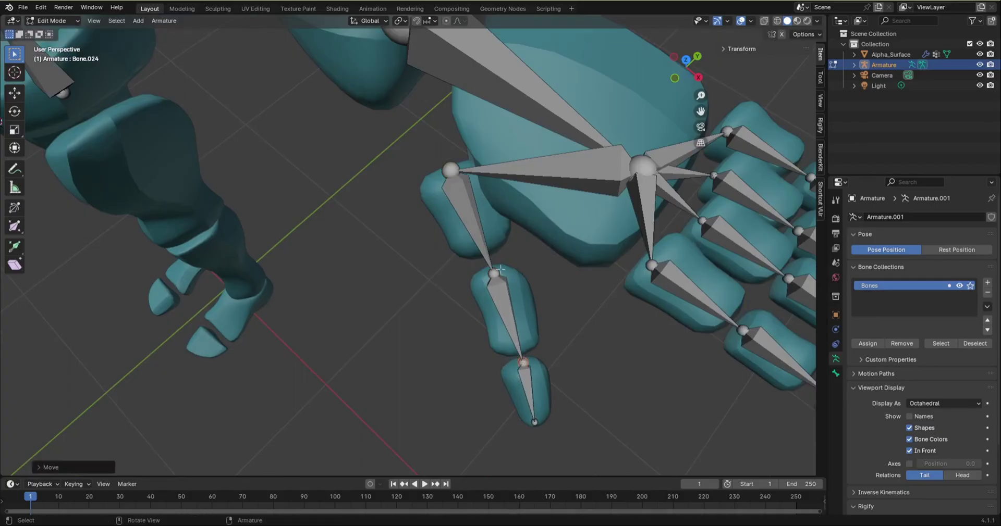
- From the right side view, nudge the thumb's outer joint to centre it in the mesh
key(KP_1)
scroll(501, 269, down, 5)
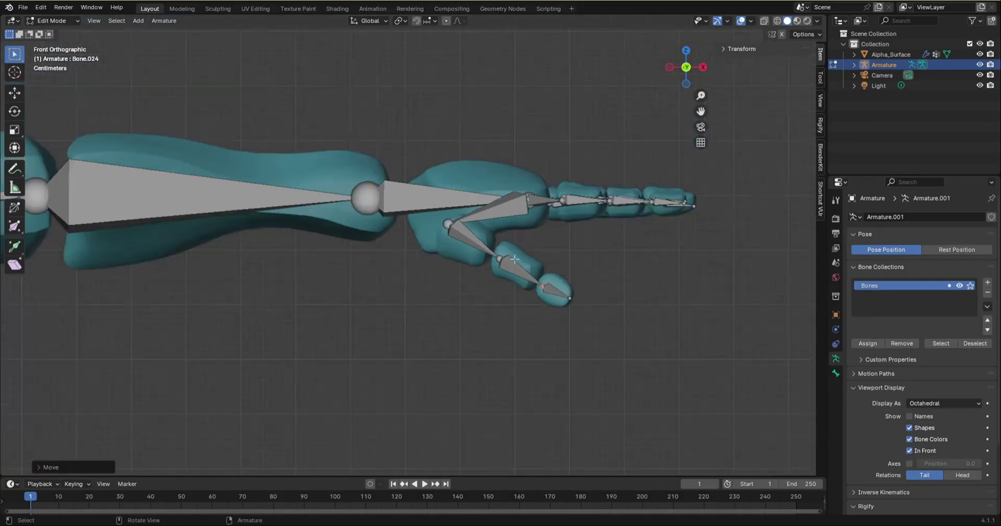
key(KP_3)
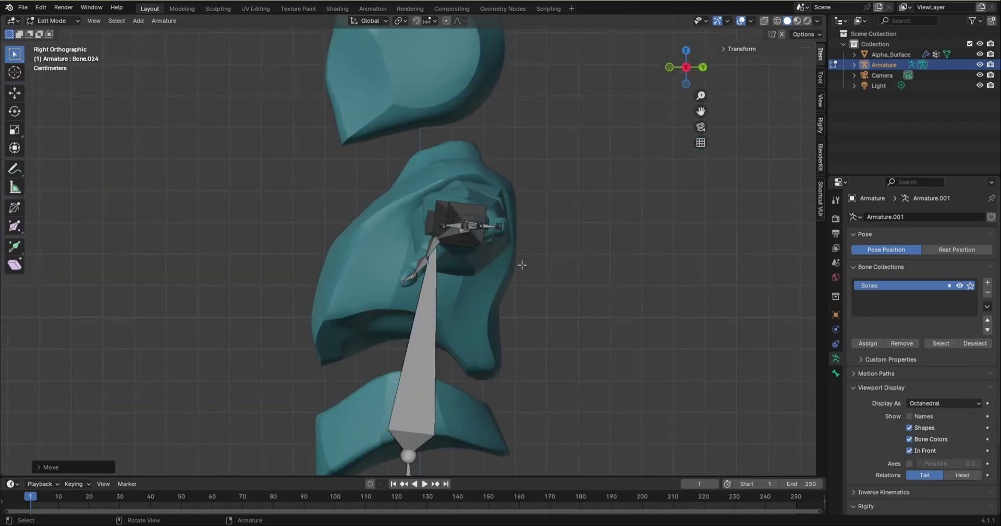
scroll(414, 278, up, 6)
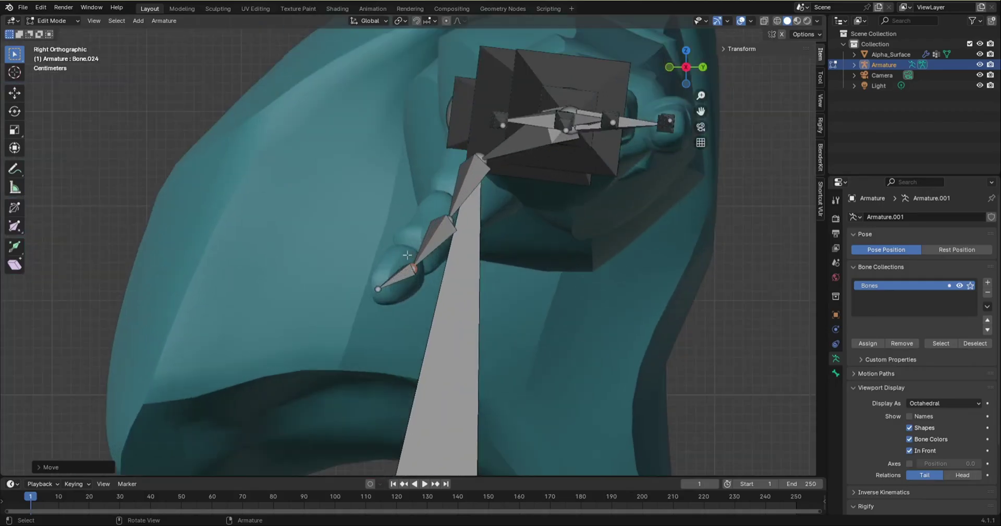
key(g)
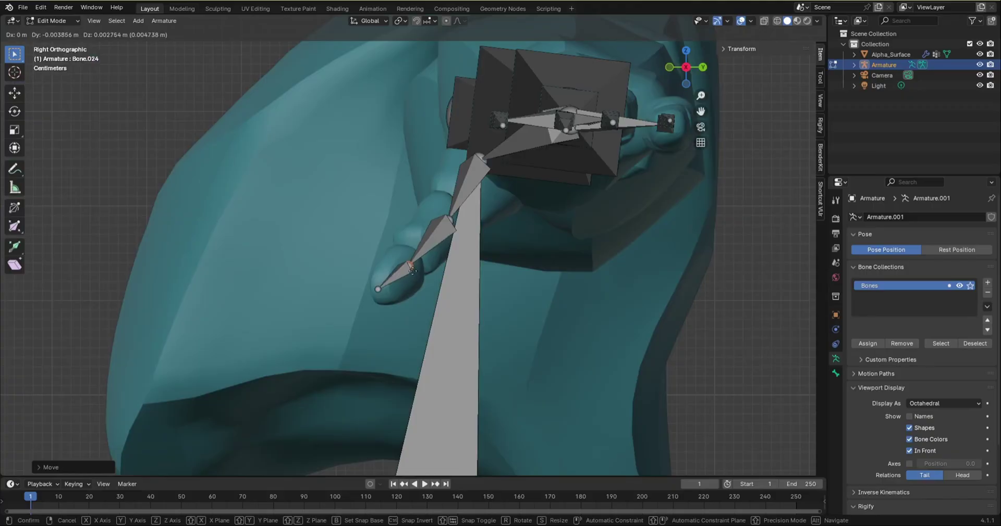
click(412, 270)
scroll(482, 236, down, 4)
key(KP_7)
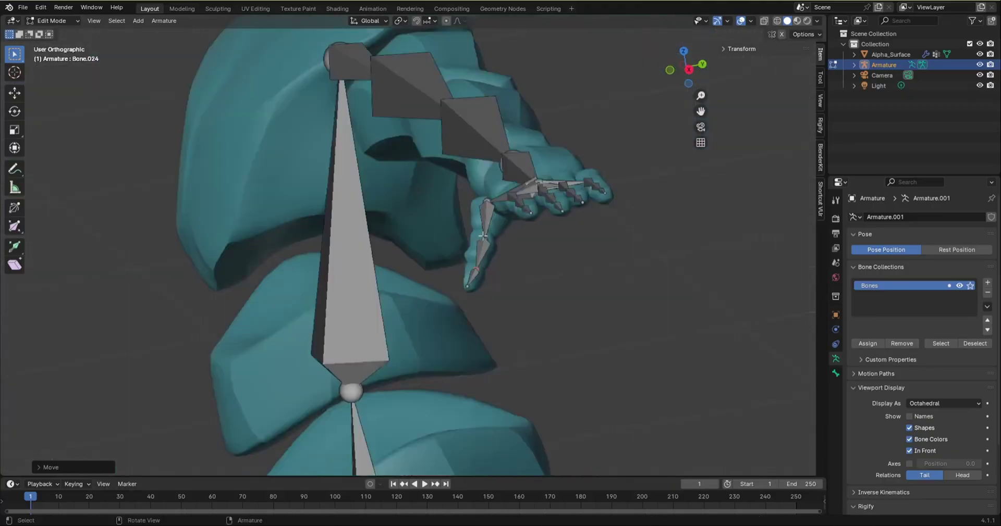
scroll(492, 226, down, 6)
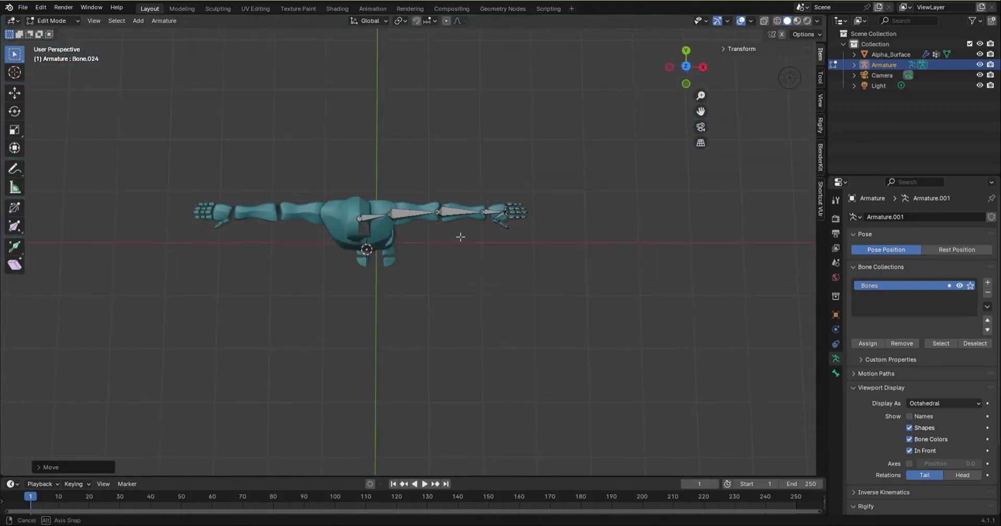
- Delete the connector bone between the end of the hand bone and the base of the thumb
middle_drag(459, 237, 479, 211)
scroll(478, 219, up, 4)
middle_drag(509, 240, 498, 282)
scroll(556, 244, up, 6)
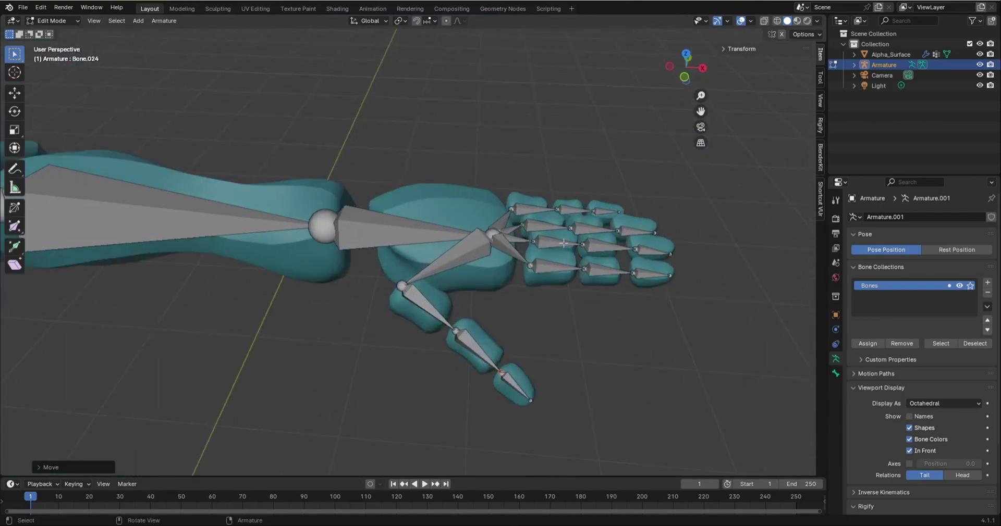
middle_drag(526, 175, 495, 222)
scroll(492, 219, up, 5)
scroll(486, 190, down, 3)
click(493, 190)
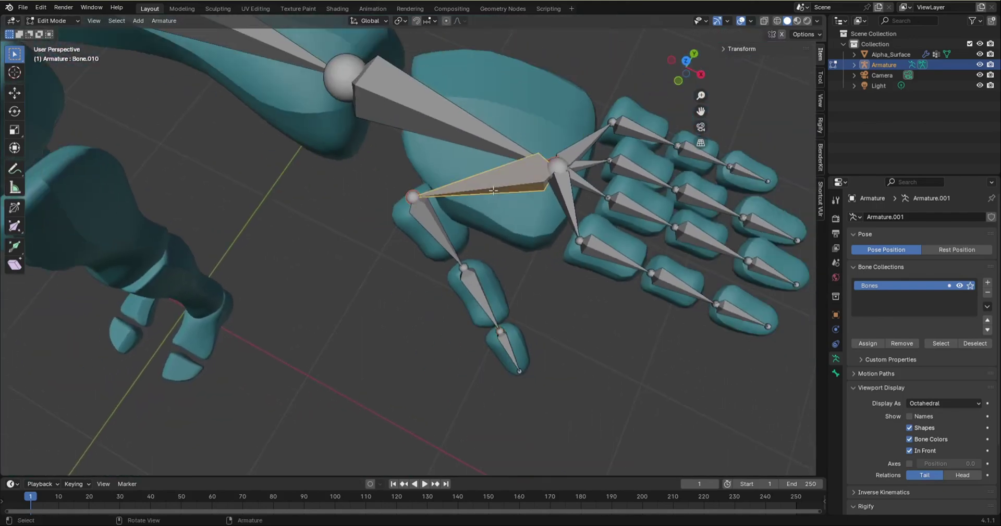
key(Delete)
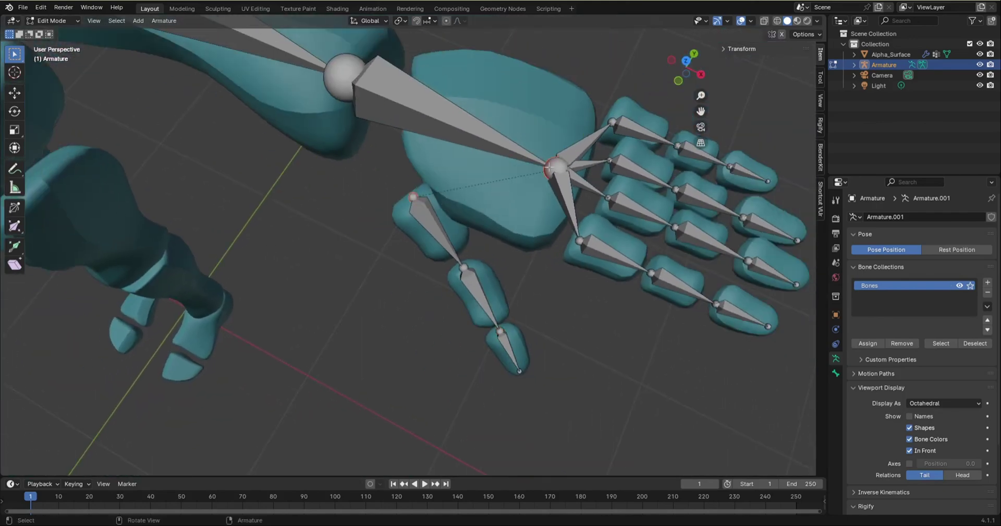
- Delete the remaining connector bones between the end of the hand bone and the first segment of each finger
scroll(429, 203, up, 3)
scroll(429, 203, down, 4)
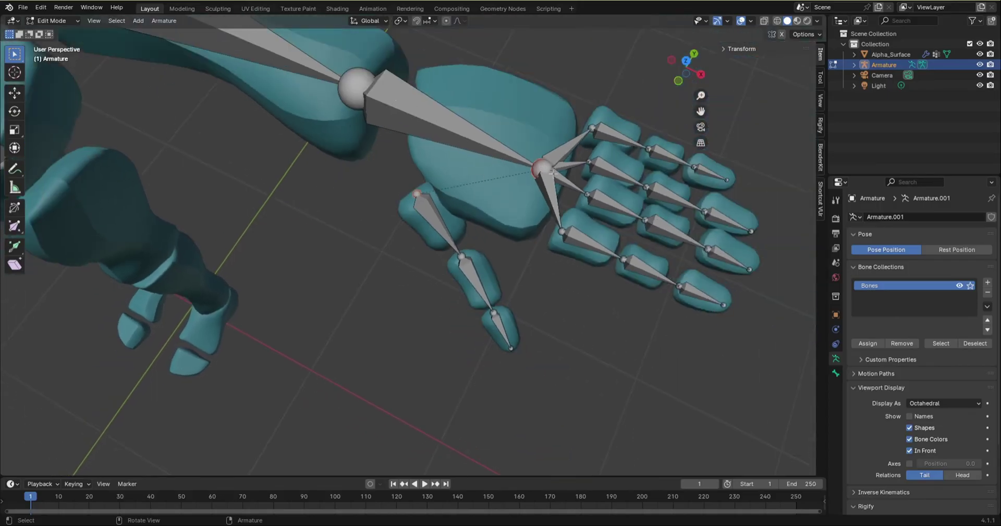
scroll(414, 189, up, 3)
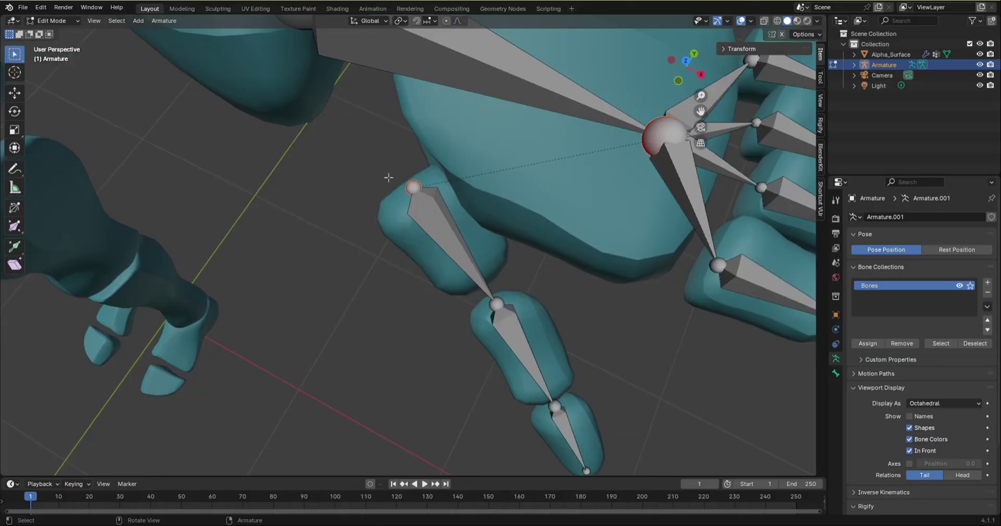
scroll(487, 209, down, 4)
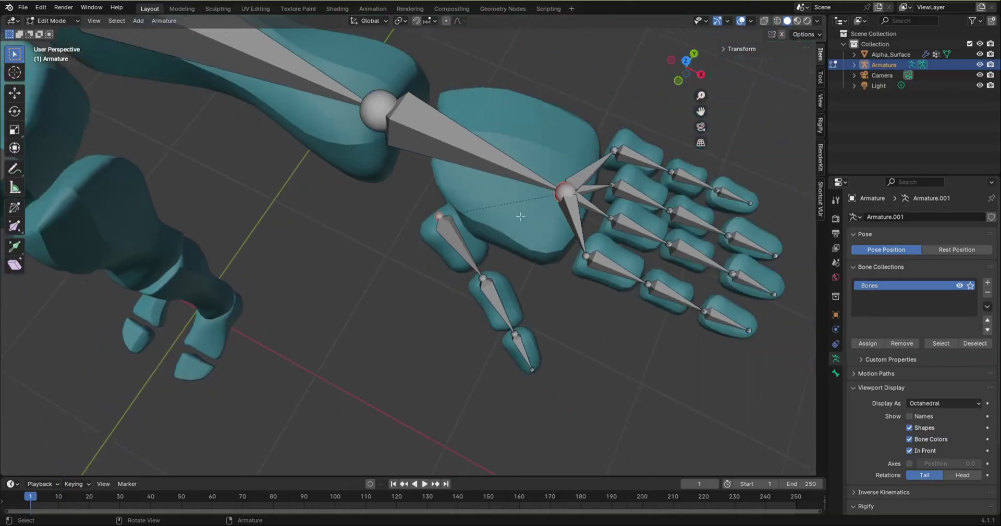
click(572, 226)
key(x)
click(573, 223)
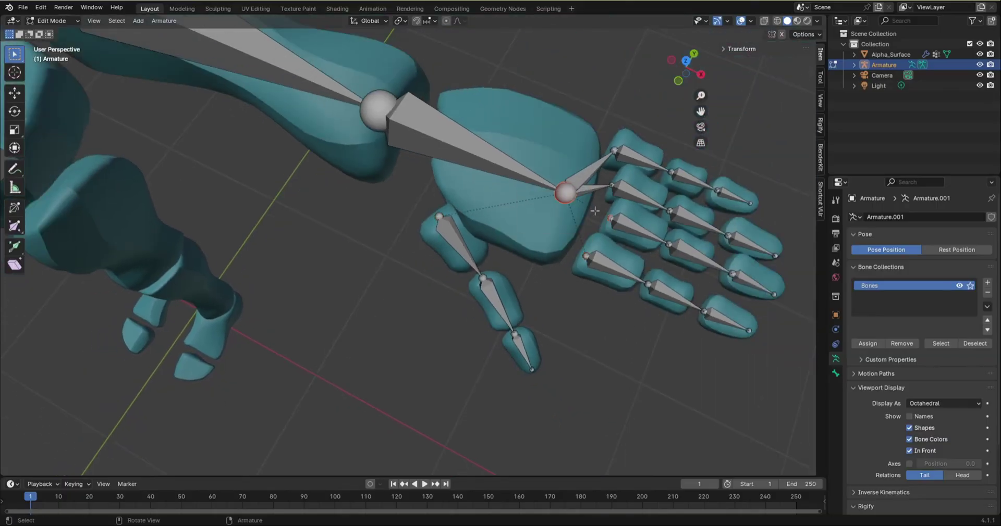
click(593, 189)
key(x)
click(591, 188)
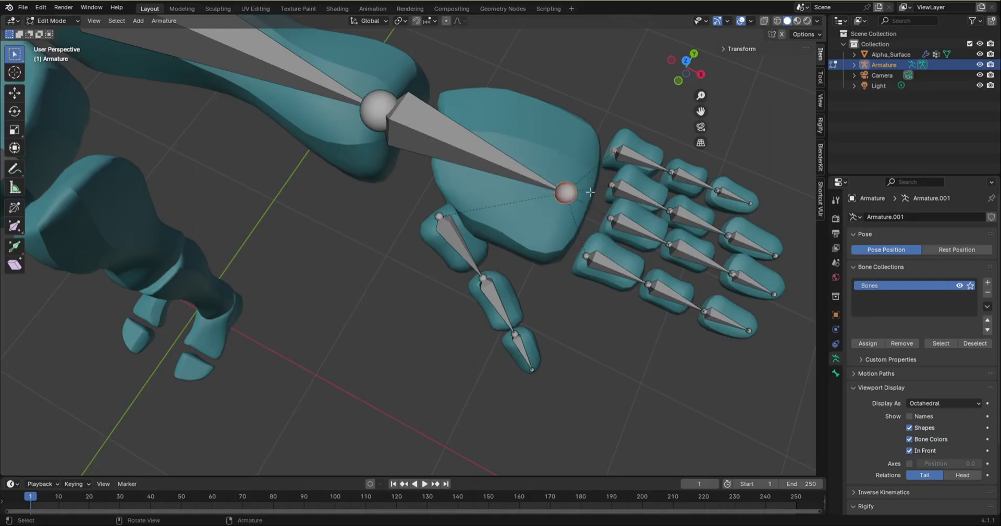
- Examine the hand and arm to see how the detached finger and thumb chains relate to the hand bone
middle_drag(580, 178, 303, 141)
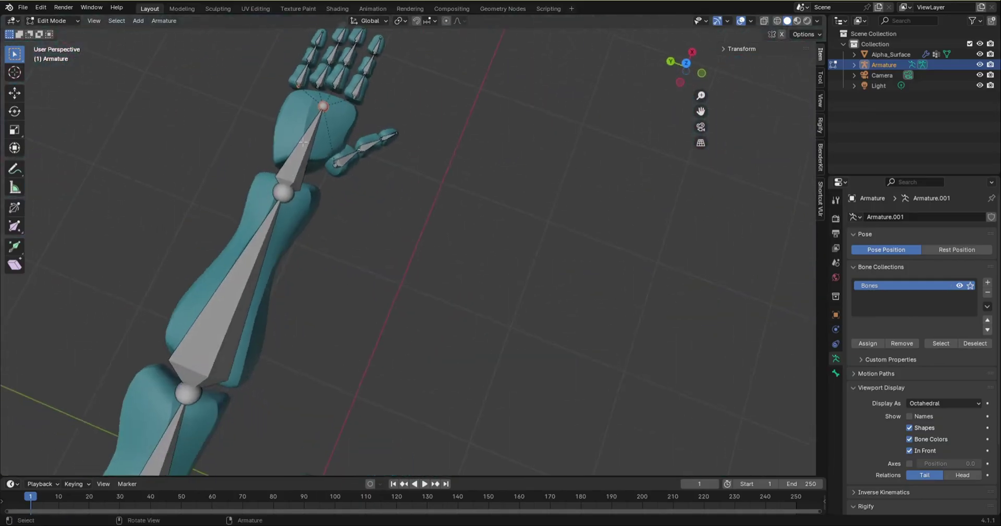
scroll(325, 104, up, 6)
scroll(325, 107, down, 4)
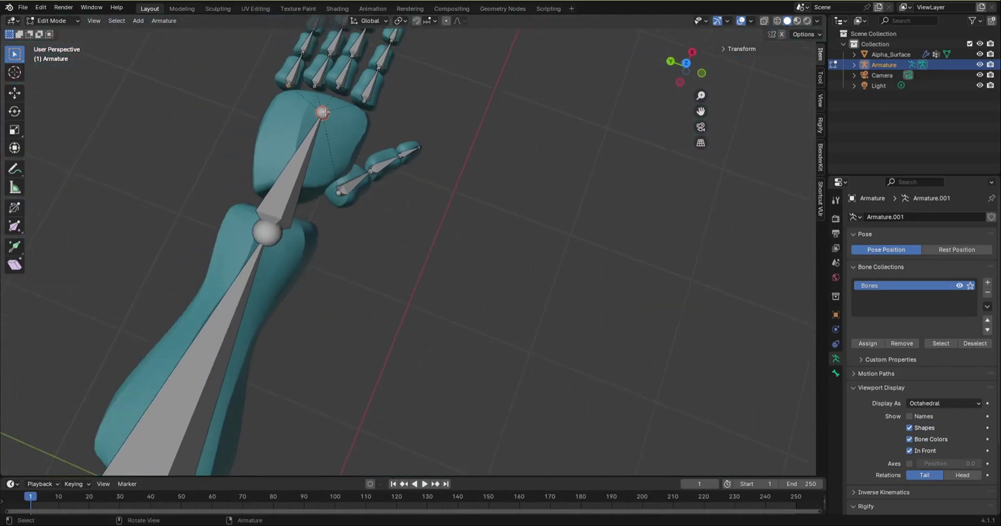
scroll(380, 175, down, 5)
middle_drag(380, 175, 595, 241)
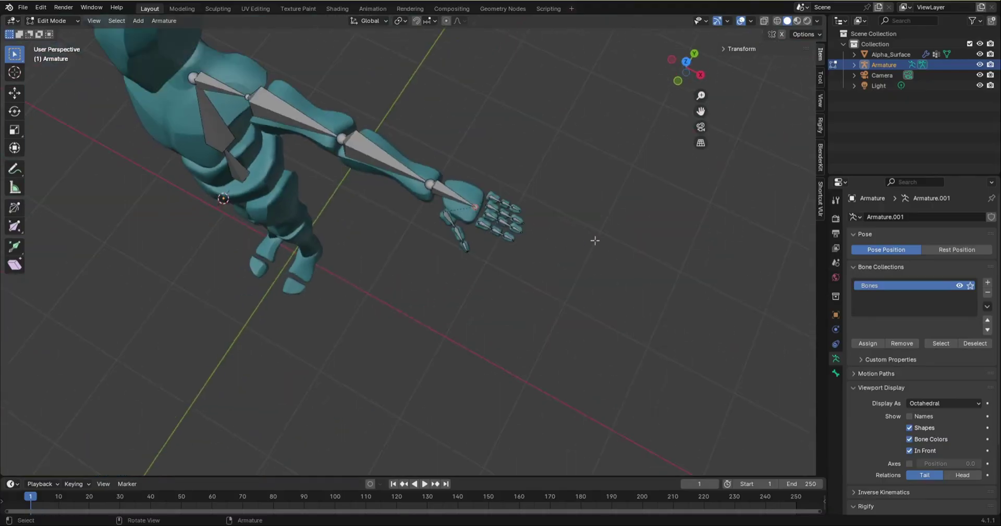
scroll(594, 241, up, 5)
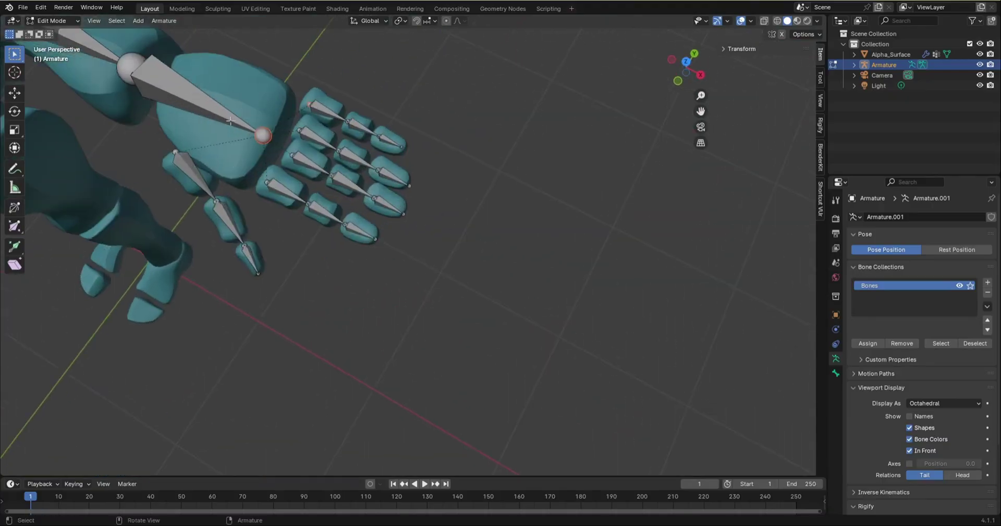
right_click(292, 146)
- In the front view, extrude a hip bone from the spine's lowest joint into the upper thigh on the rigged arm's side
scroll(361, 253, down, 6)
middle_drag(361, 252, 508, 151)
scroll(392, 205, down, 7)
scroll(418, 194, up, 6)
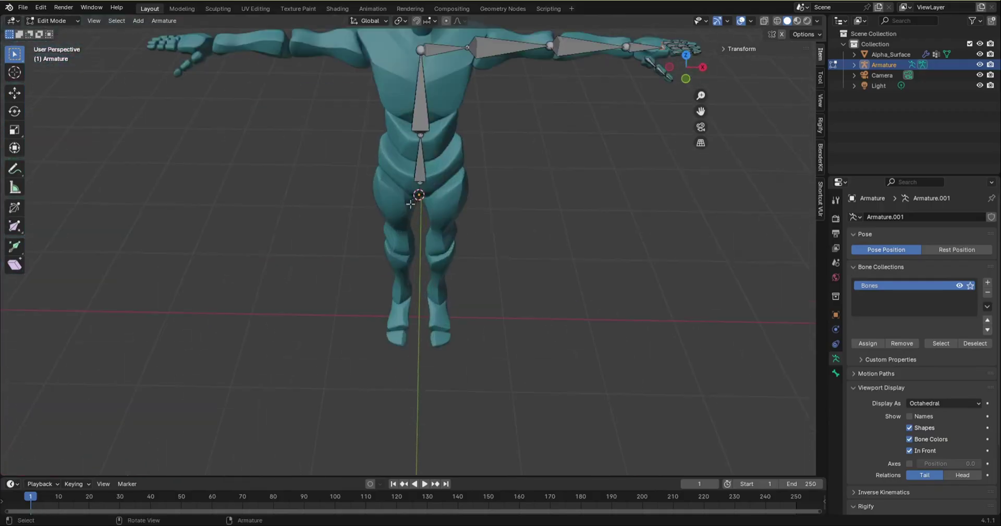
middle_drag(417, 194, 418, 170)
scroll(423, 227, up, 8)
scroll(423, 230, up, 1)
shift+middle_drag(432, 207, 427, 189)
mouse_move(427, 209)
middle_down()
mouse_move(423, 180)
mouse_move(443, 208)
middle_up()
shift+middle_drag(456, 234, 457, 208)
scroll(456, 195, up, 2)
key(KP_1)
scroll(443, 240, down, 4)
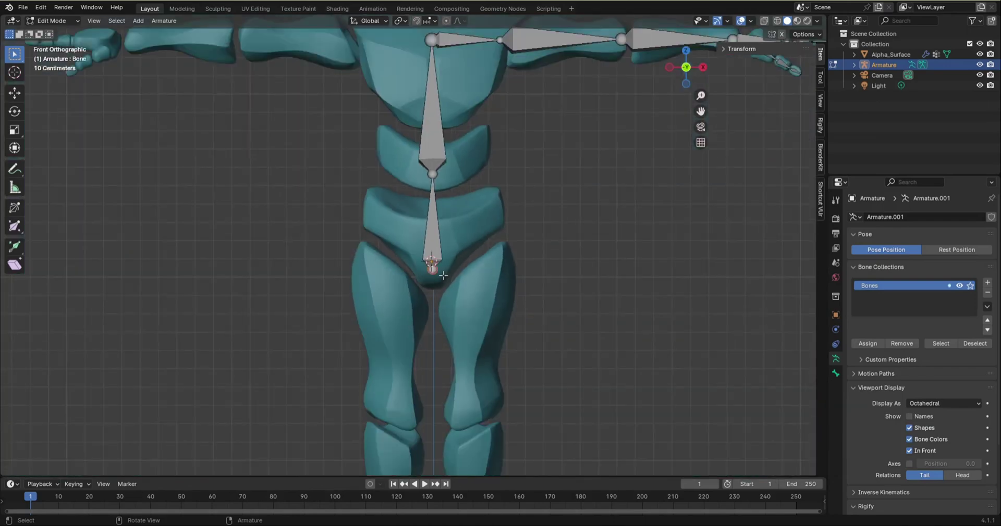
scroll(443, 275, up, 2)
scroll(443, 275, down, 2)
key(e)
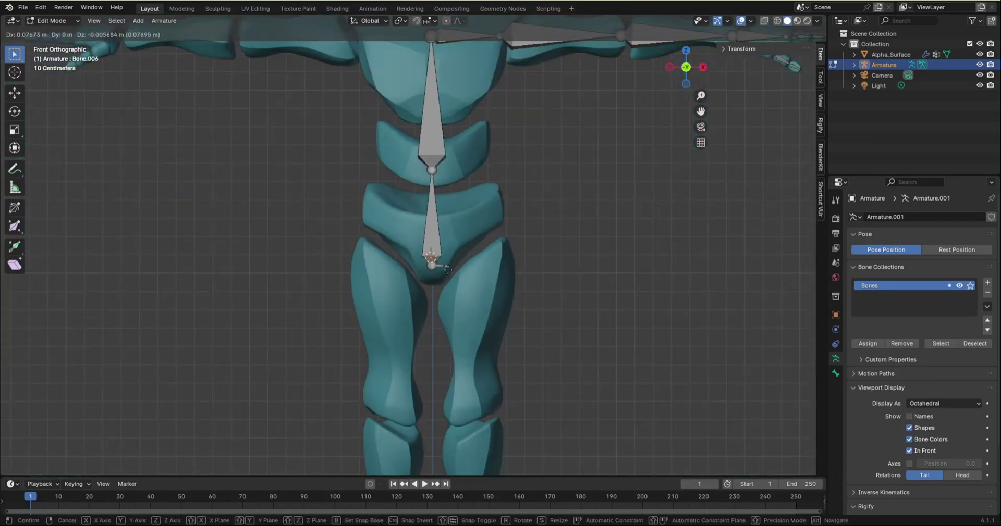
click(482, 279)
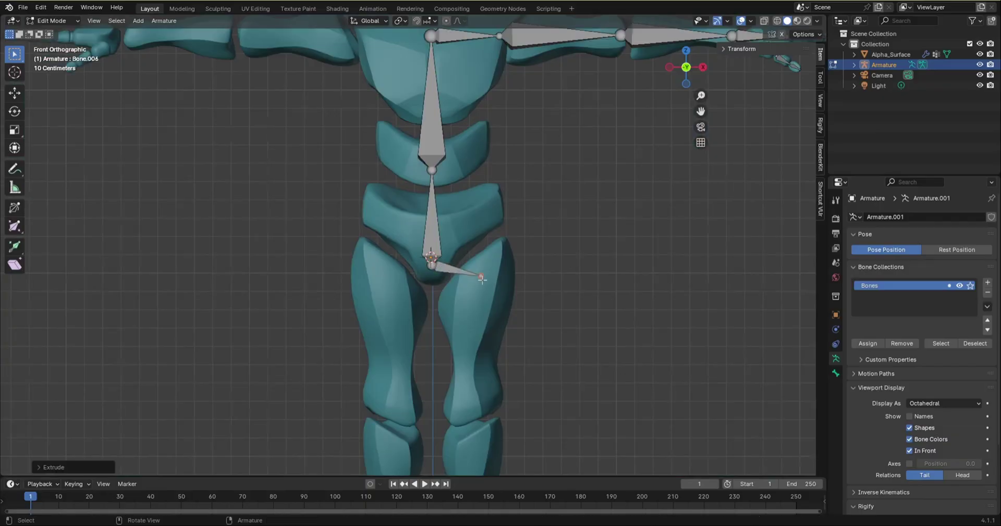
- Extrude a thigh bone from the hip down to just above the knee, and shift its end backwards in the side view
key(KP_3)
key(KP_1)
key(e)
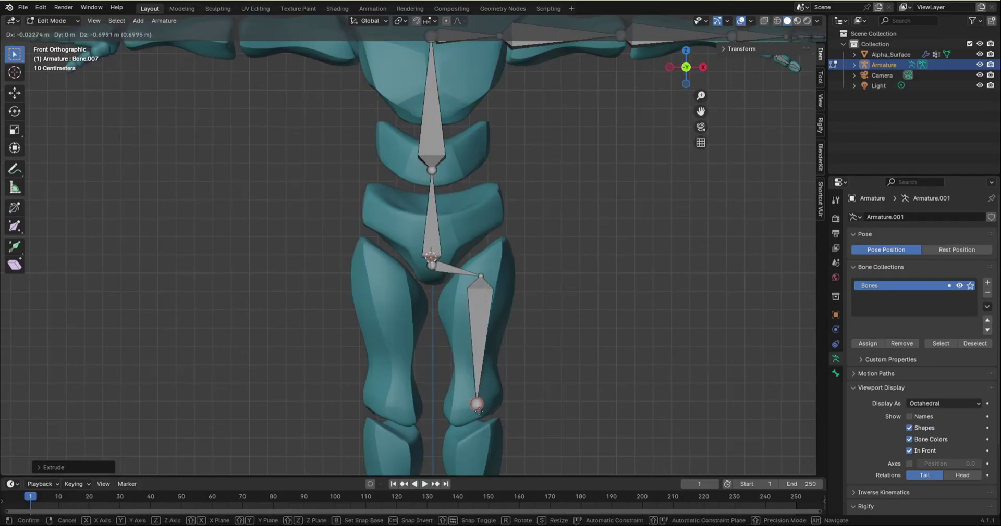
click(478, 409)
key(KP_3)
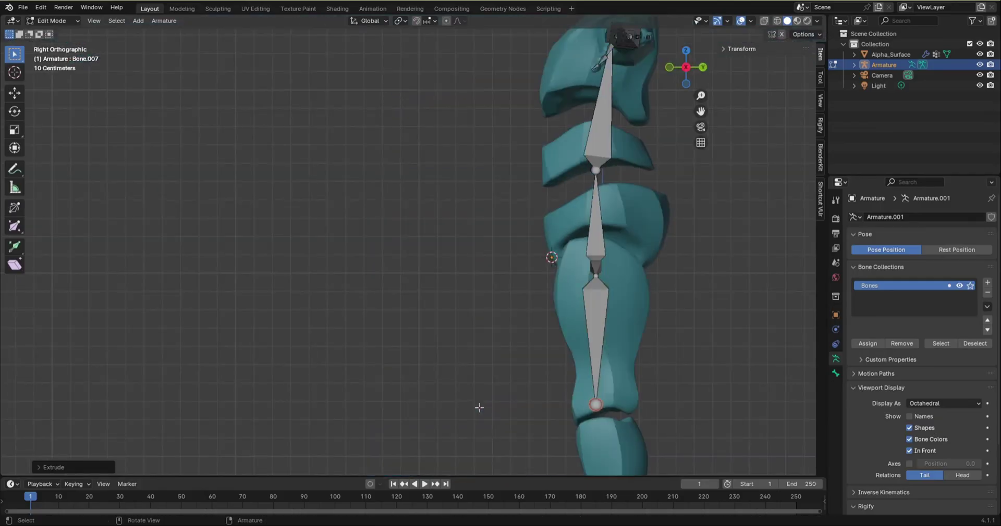
key(g)
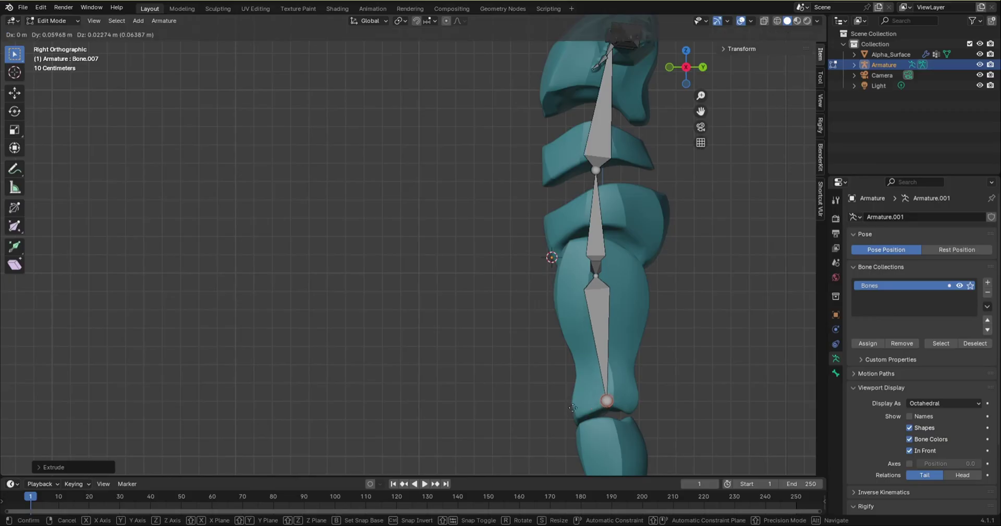
click(572, 404)
- In the front view, extrude a shin bone down to the ankle, and move the ankle joint backwards in the side view
key(KP_1)
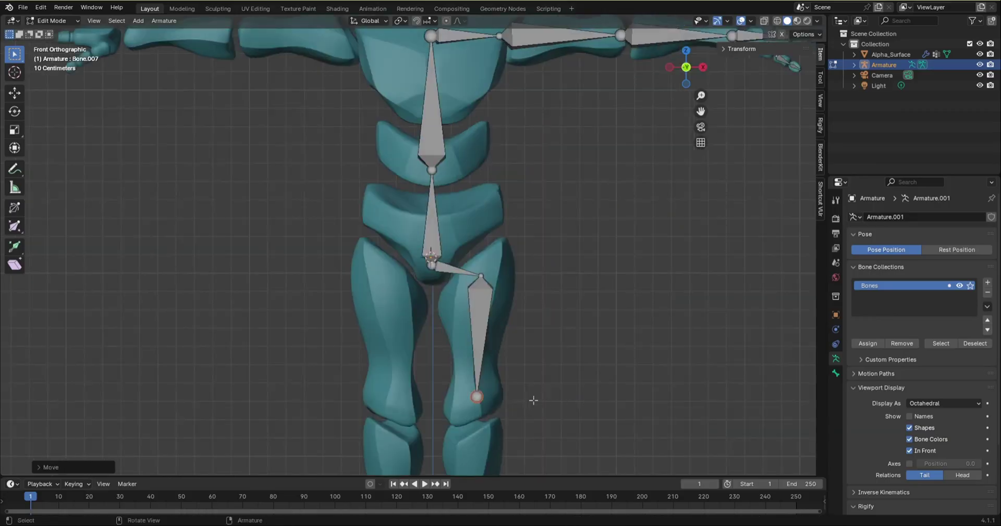
scroll(533, 400, down, 5)
scroll(535, 364, up, 2)
scroll(521, 338, down, 1)
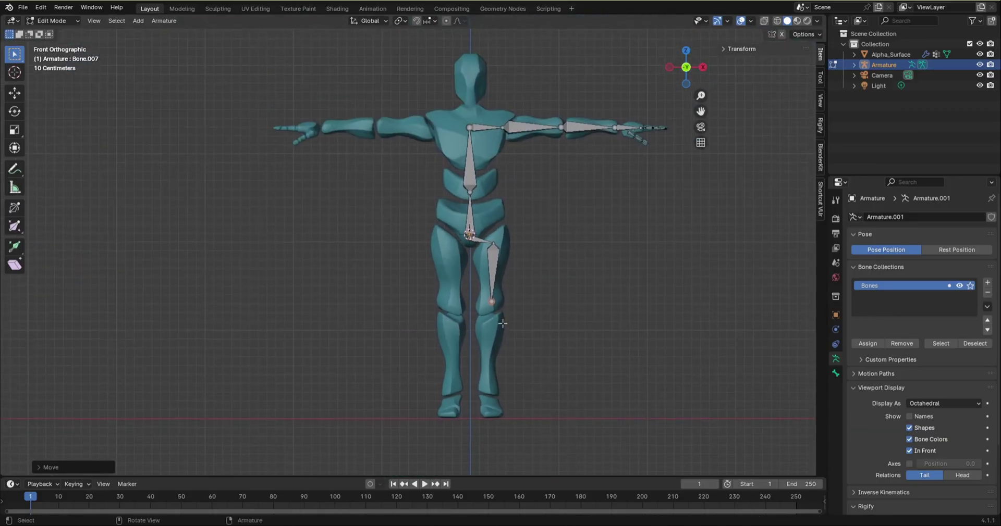
key(e)
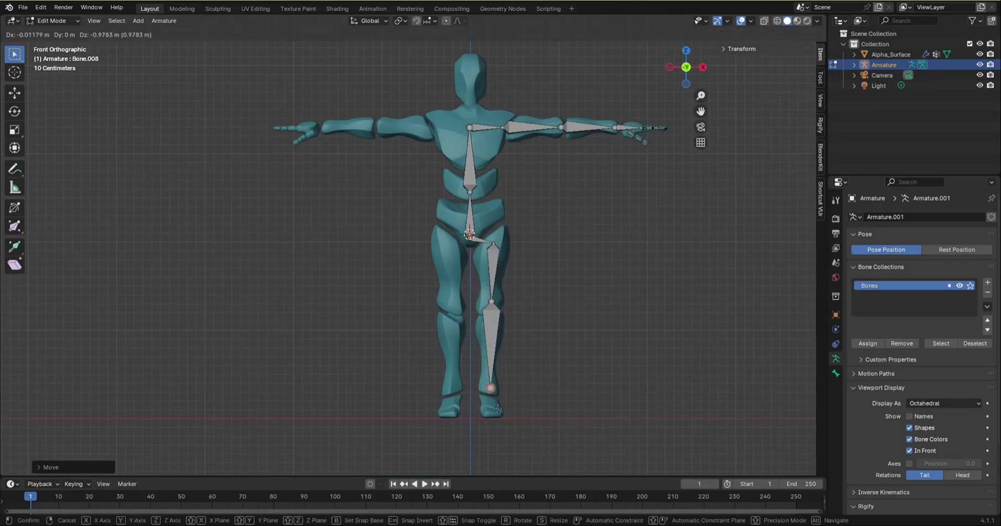
click(498, 410)
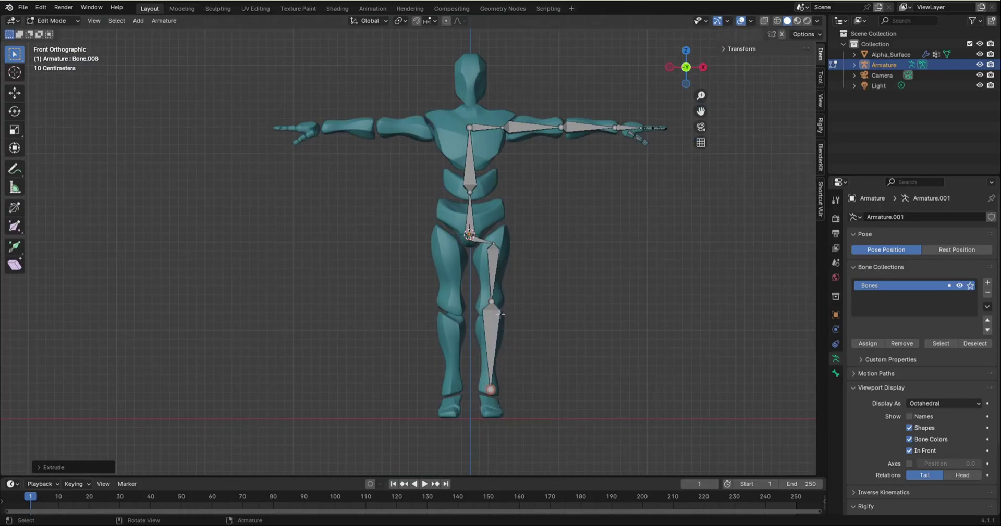
key(KP_3)
scroll(500, 422, up, 3)
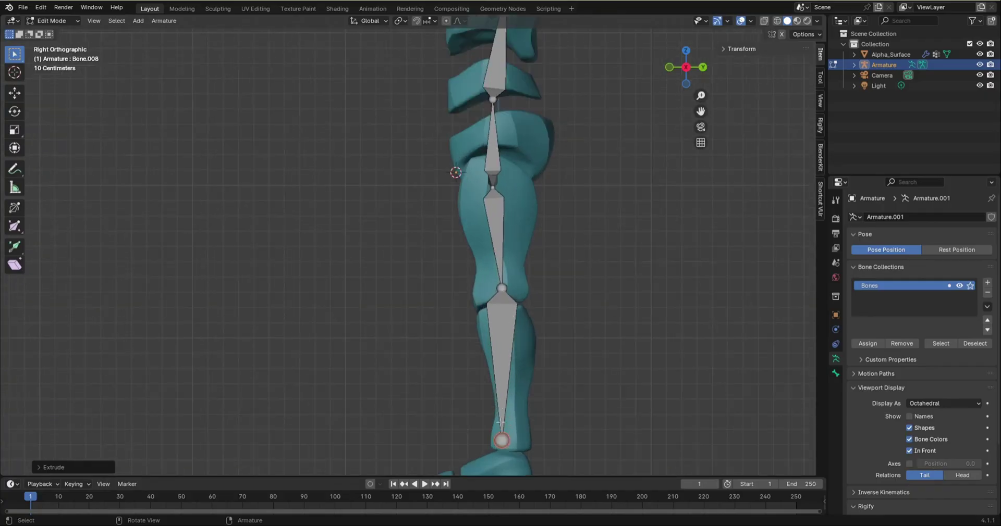
key(g)
click(508, 397)
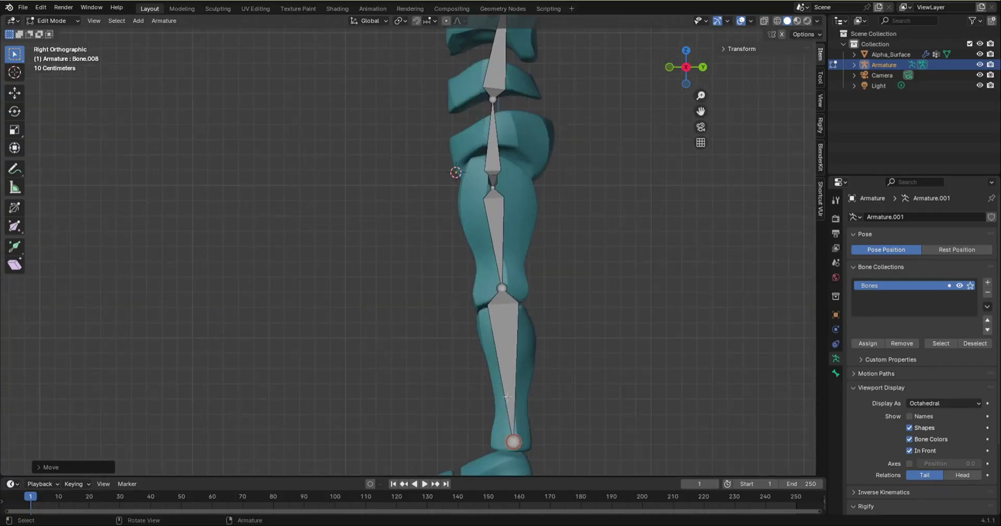
- Lower the knee joint to the gap between the thigh and shin meshes, and check the leg from the front
click(505, 293)
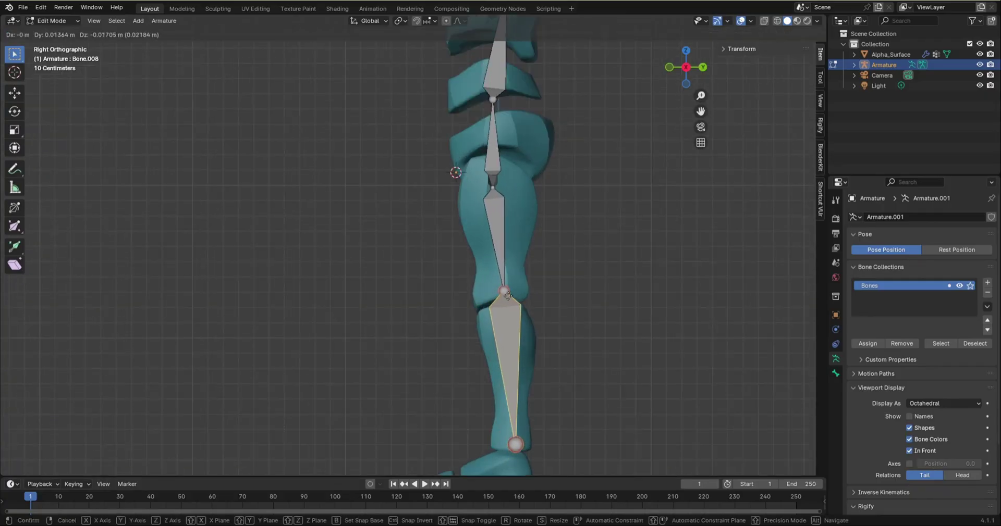
click(502, 288)
key(g)
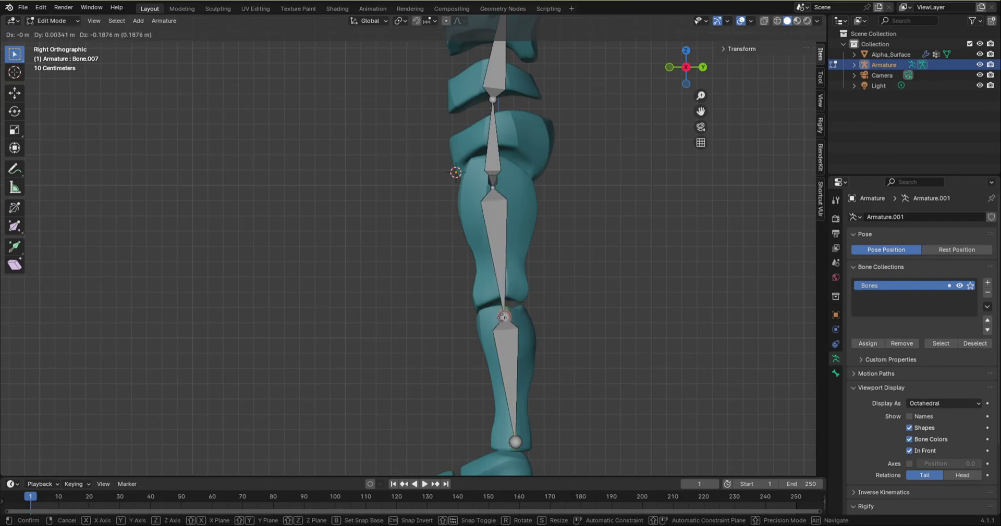
click(522, 327)
middle_drag(522, 327, 640, 355)
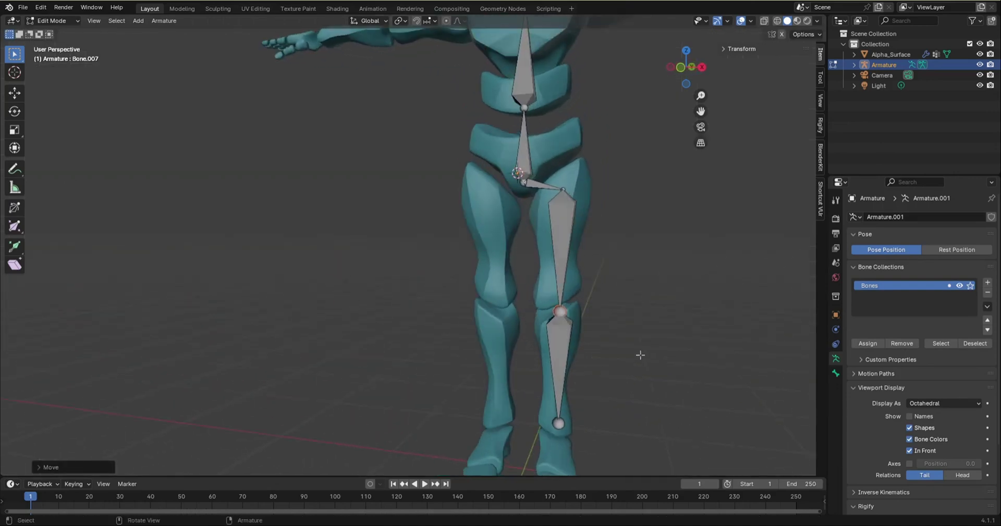
key(KP_1)
shift+middle_drag(611, 386, 587, 290)
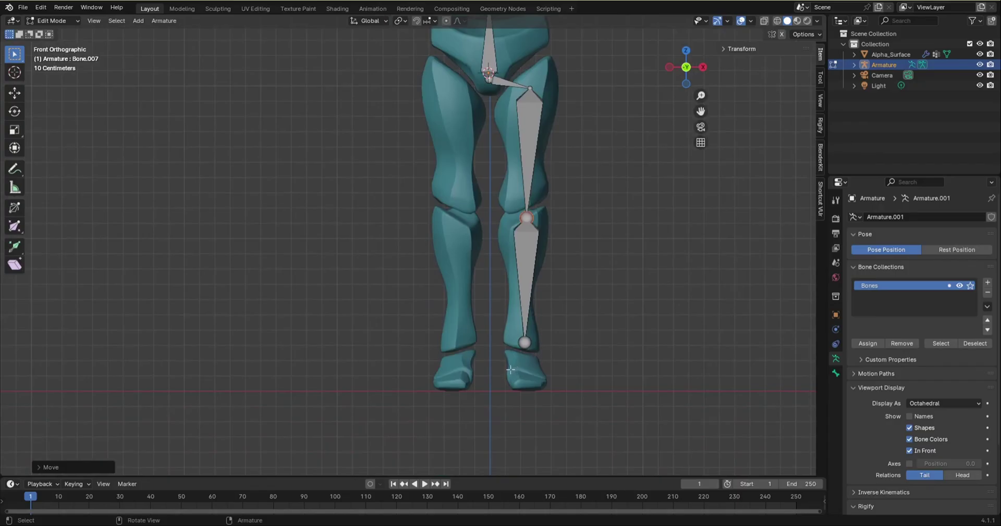
key(e)
click(525, 353)
key(ctrl+z)
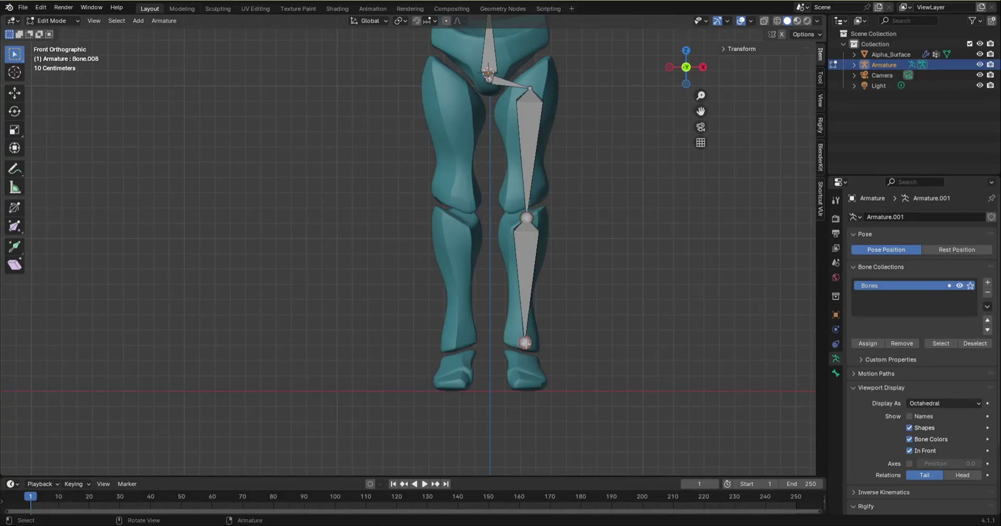
- Extrude a bone from the ankle down into the heel and a foot bone from there forward to the toe gap
key(e)
click(527, 379)
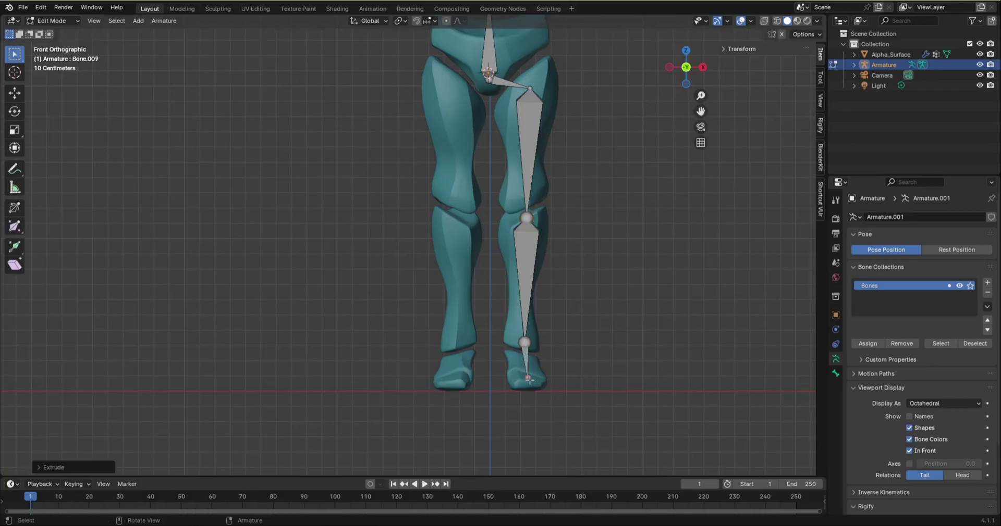
middle_drag(527, 379, 404, 368)
scroll(490, 391, up, 5)
middle_drag(491, 391, 521, 366)
scroll(506, 373, down, 5)
click(534, 355)
key(e)
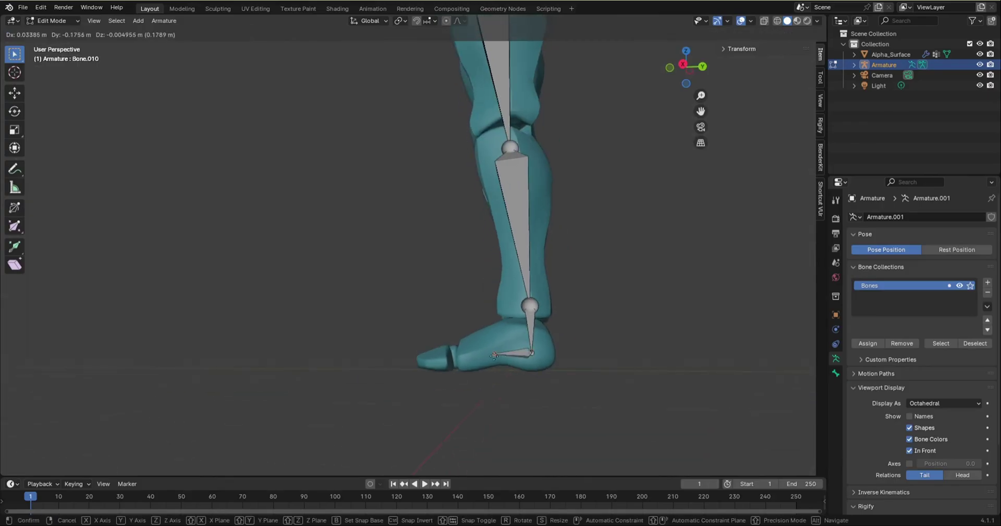
click(481, 343)
- Delete the short vertical bone between the ankle and the heel, leaving the foot bone
click(533, 333)
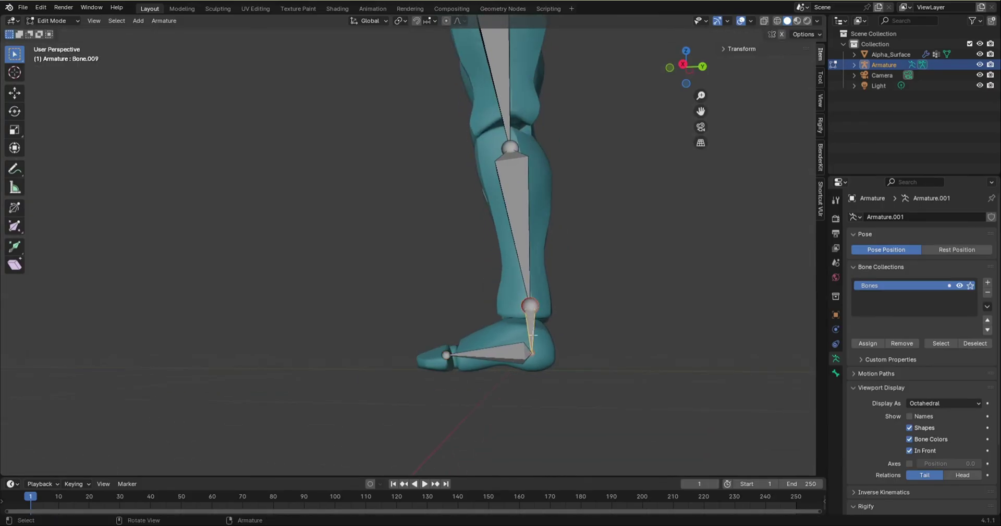
key(x)
click(533, 337)
- Move the foot bone's tip forward into the toe mesh and its rear joint back and up inside the heel
scroll(526, 323, up, 5)
scroll(571, 361, down, 7)
middle_drag(570, 361, 587, 352)
scroll(600, 334, up, 2)
scroll(603, 386, down, 4)
middle_drag(603, 386, 499, 419)
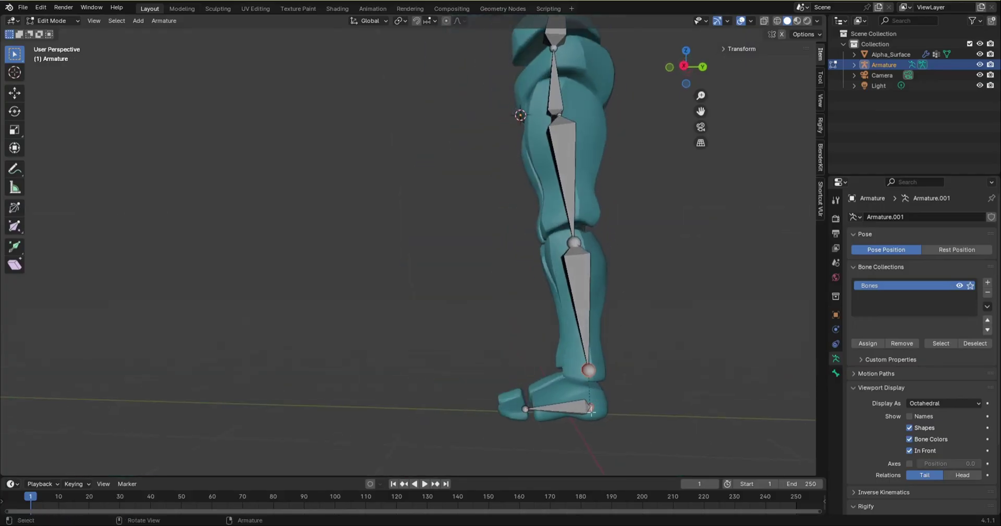
scroll(500, 418, up, 3)
click(455, 411)
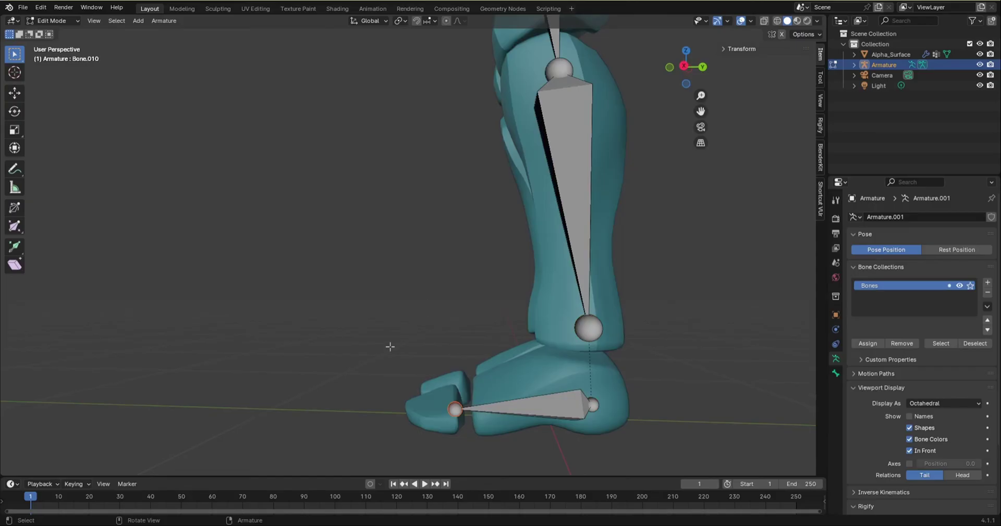
key(g)
click(390, 370)
click(592, 416)
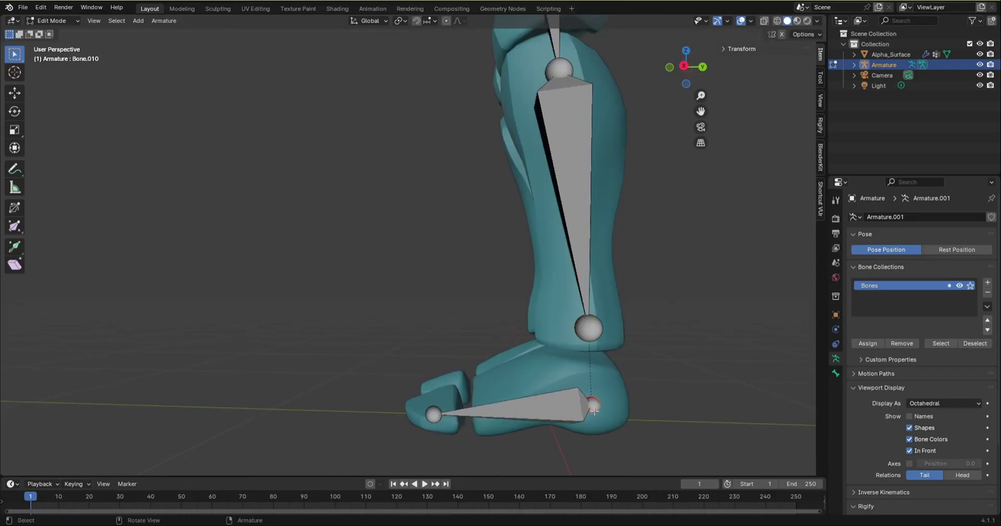
key(g)
click(608, 409)
click(560, 403)
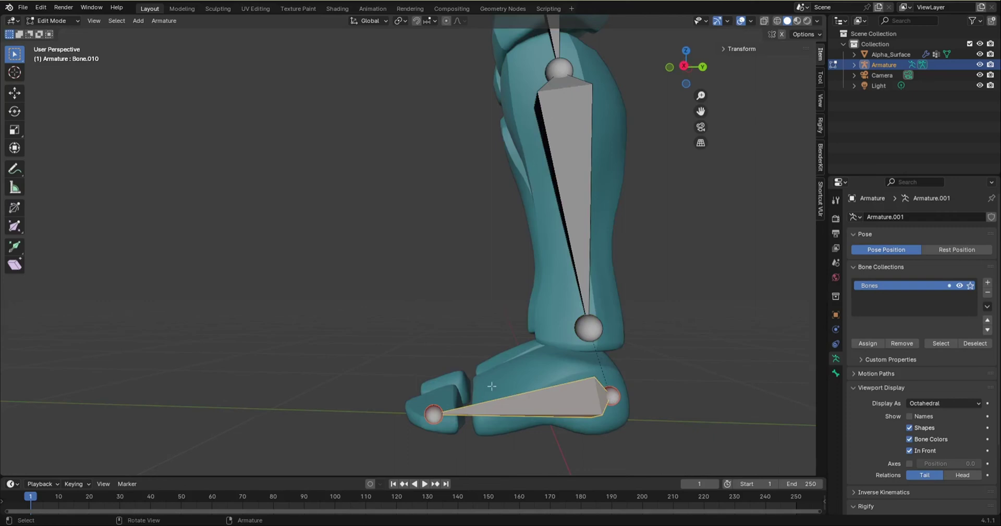
- Raise the whole foot bone slightly within the foot mesh
key(alt+a)
click(542, 398)
key(g)
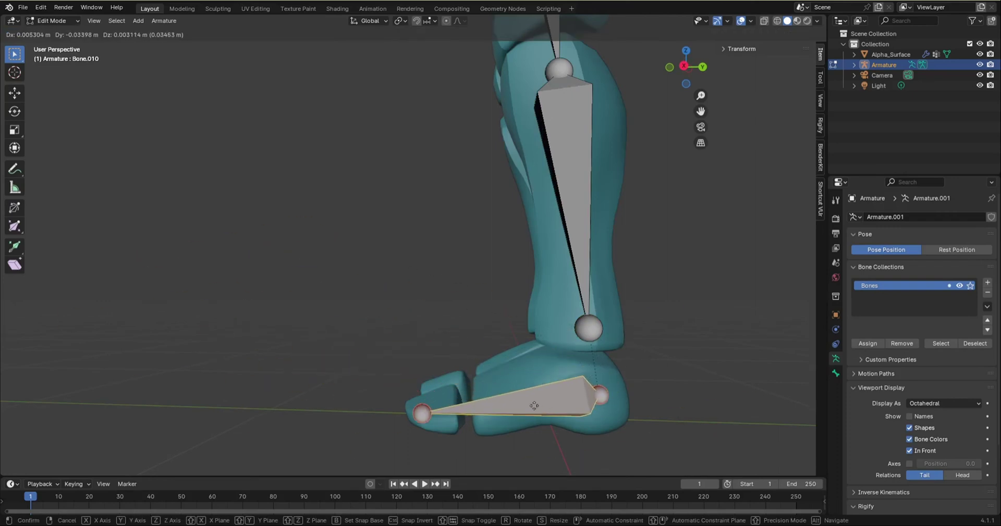
click(547, 399)
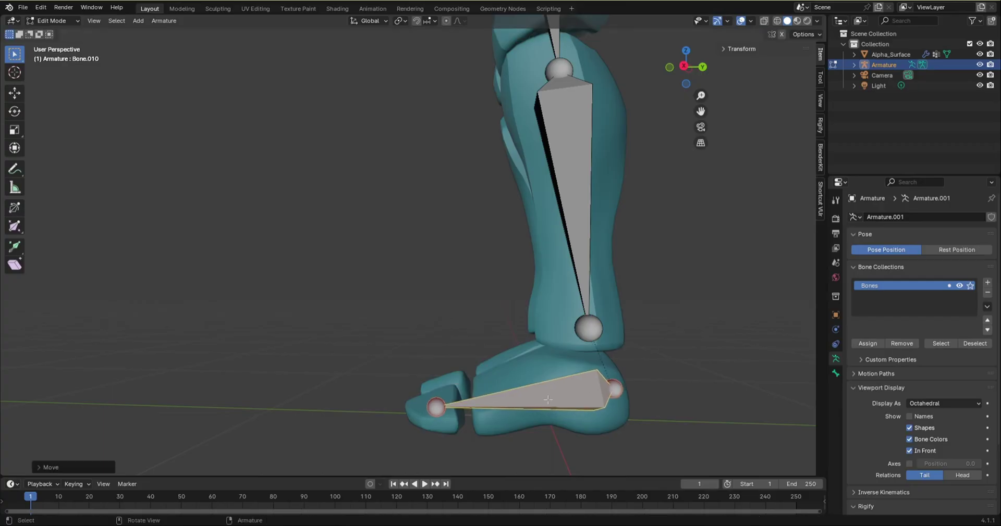
- Fine-tune the foot bone's ends, lowering the heel joint slightly and adjusting the tip within the toe mesh
click(434, 407)
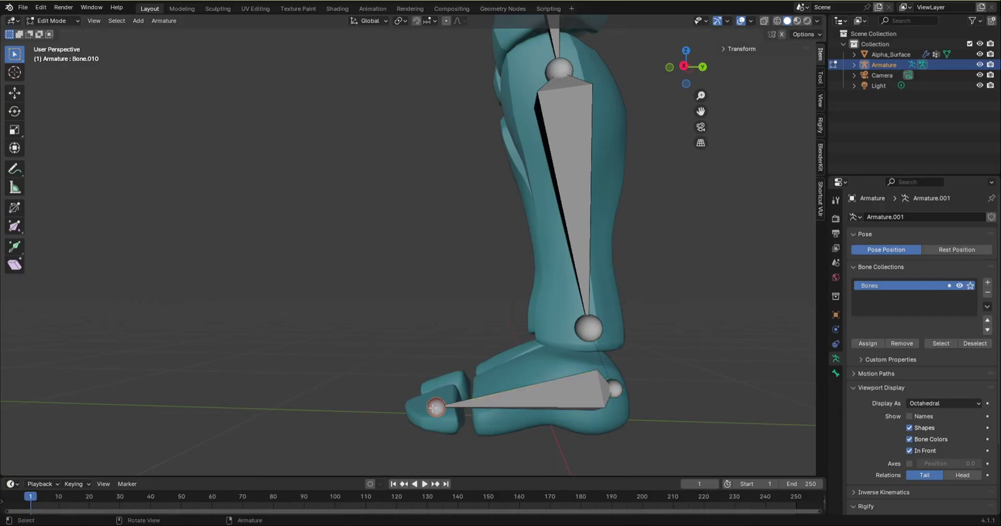
key(g)
click(441, 408)
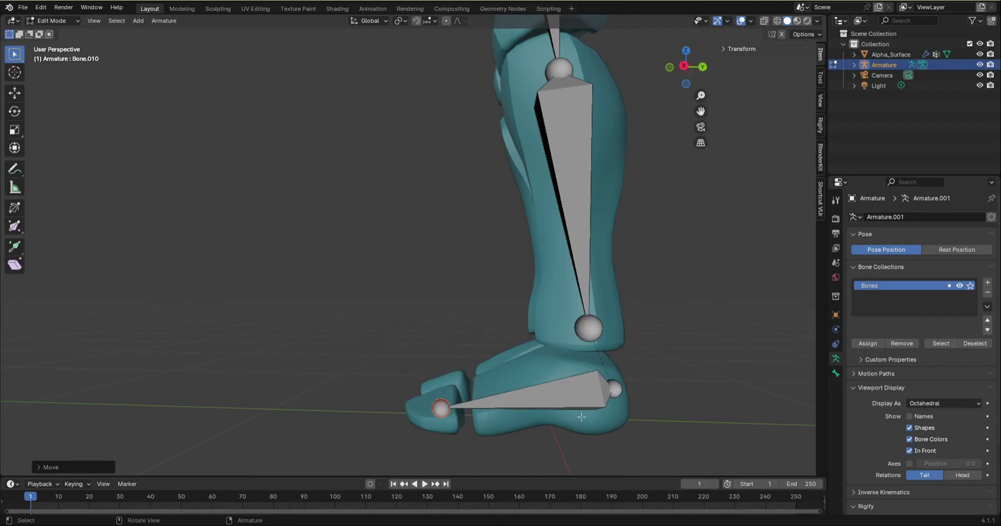
click(614, 385)
key(g)
click(609, 396)
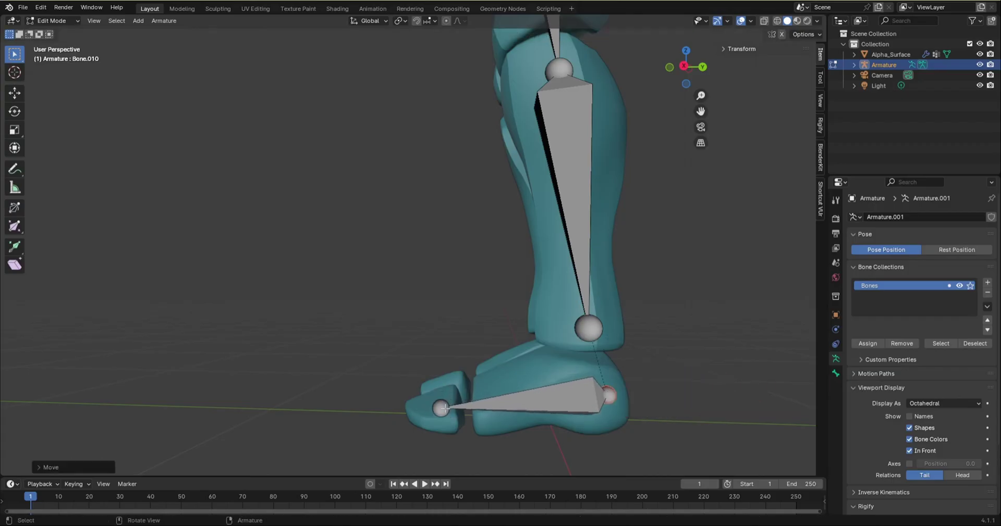
click(445, 409)
key(g)
click(438, 409)
- Centre the foot bone across the foot's width, moving the toe joint in the front view and the heel joint from behind
key(KP_1)
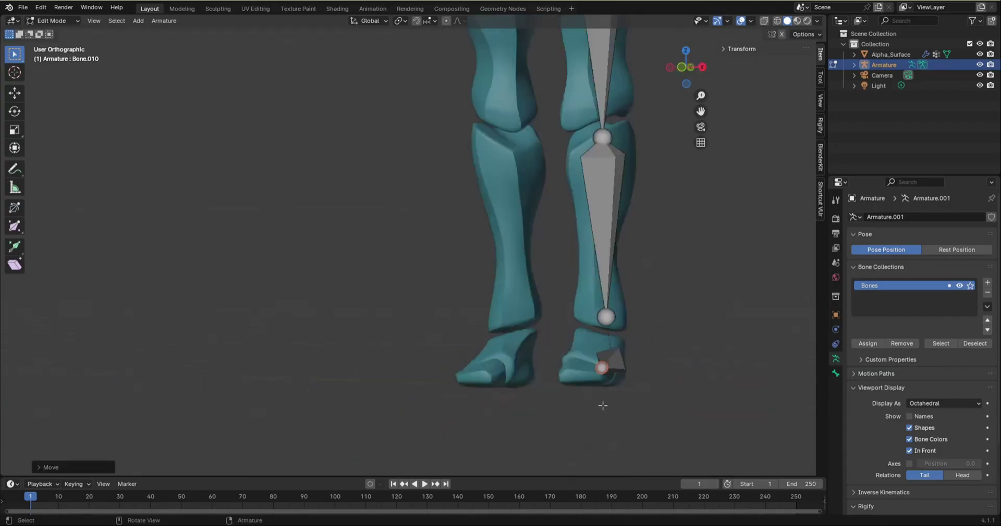
key(g)
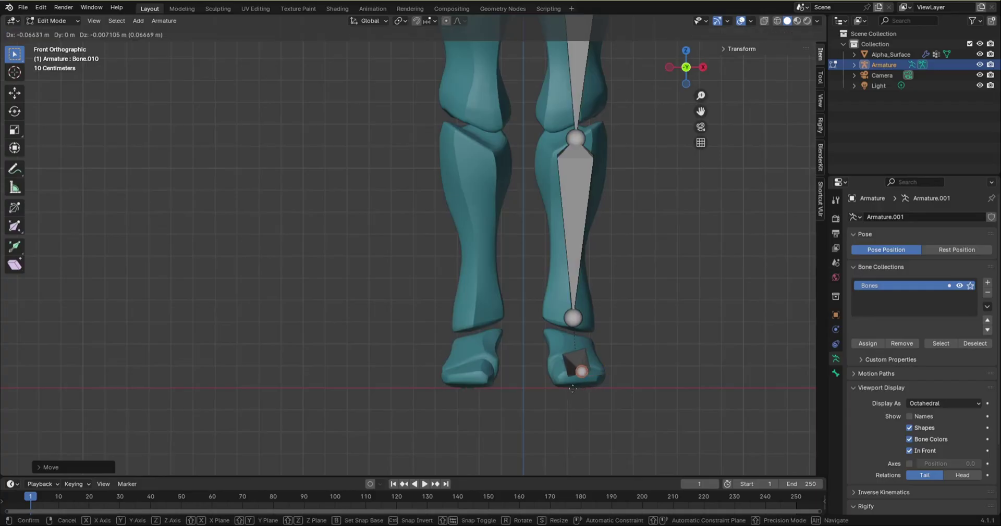
click(572, 390)
middle_drag(593, 377, 422, 384)
key(g)
click(268, 427)
scroll(589, 370, up, 2)
scroll(237, 400, up, 3)
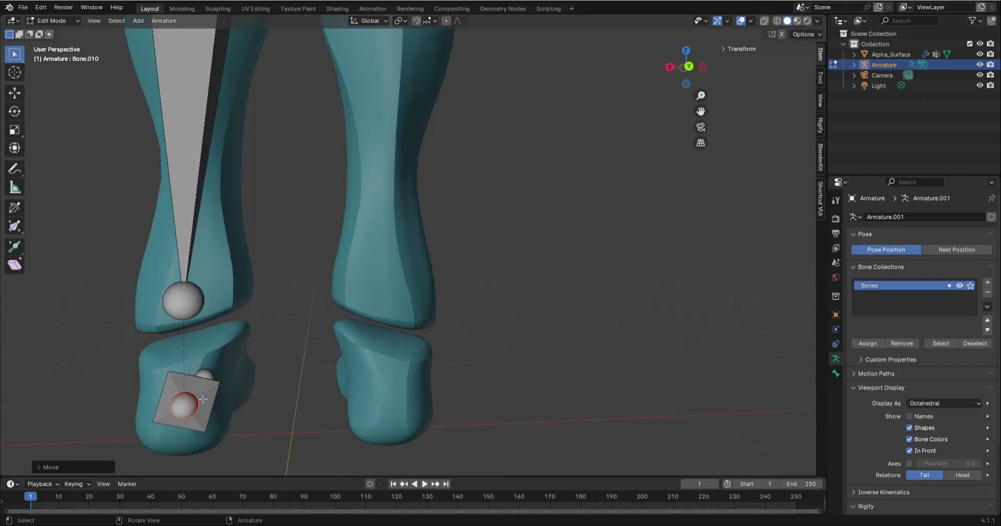
- Inspect the foot bone's head and tail transform values, and hide them again
click(203, 400)
middle_drag(203, 399, 291, 396)
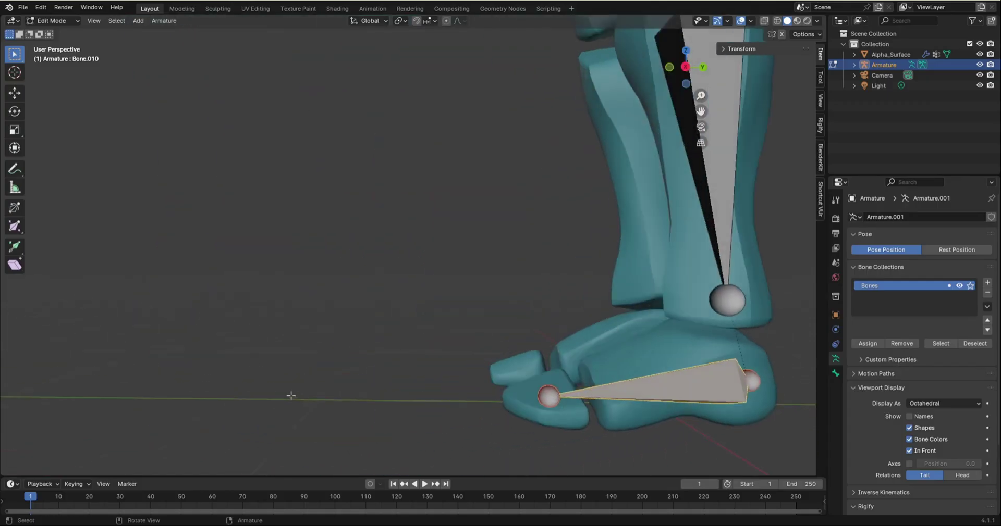
click(732, 49)
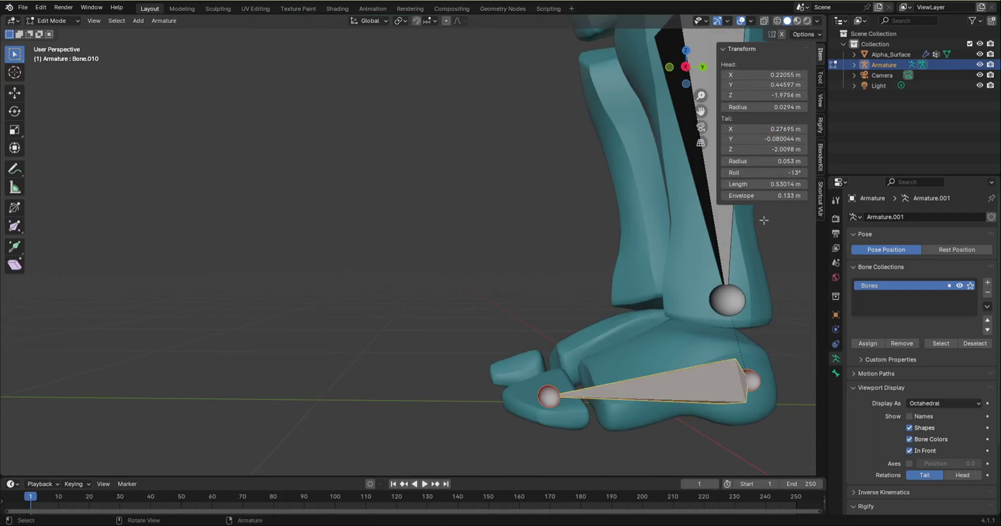
click(787, 276)
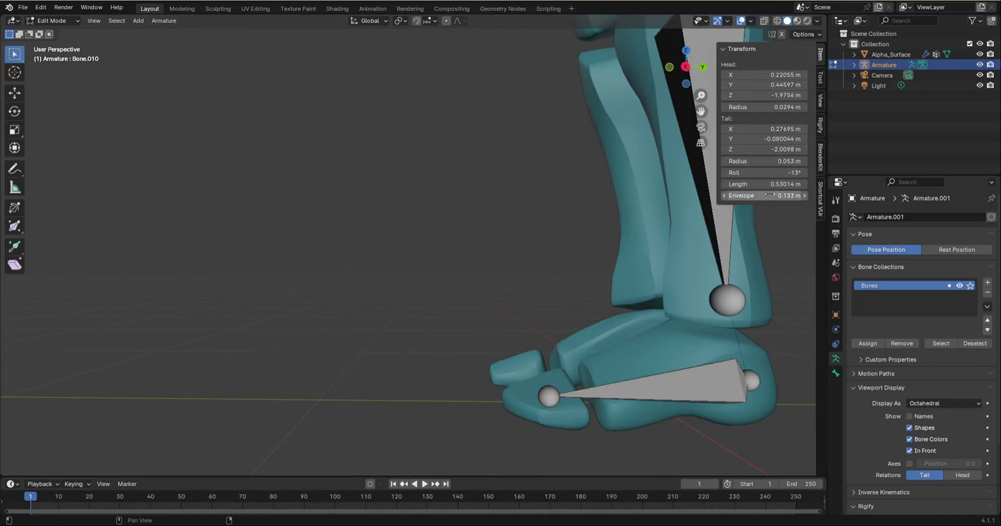
key(n)
- Delete the short hip bone linking the base of the spine to the thigh bone
scroll(717, 252, down, 5)
middle_drag(542, 300, 643, 335)
scroll(540, 250, up, 4)
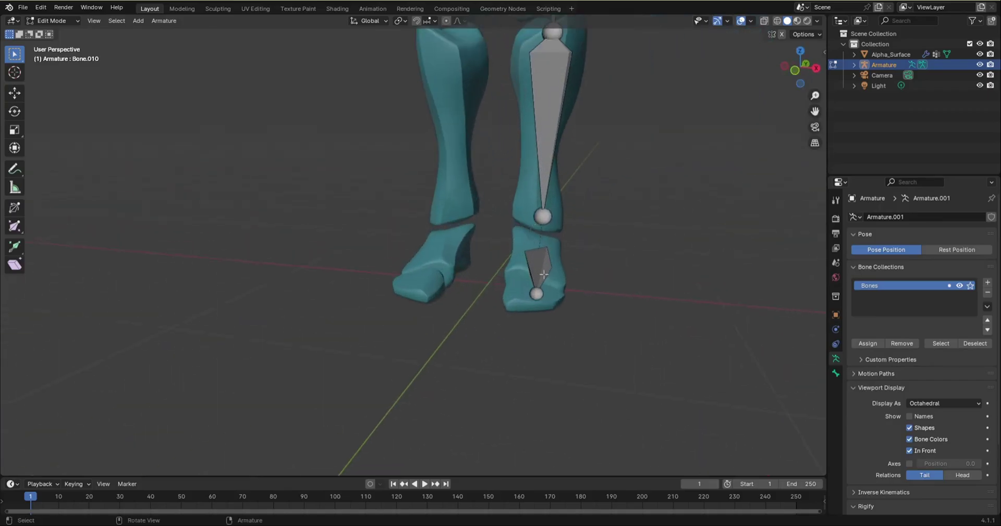
middle_drag(543, 275, 512, 375)
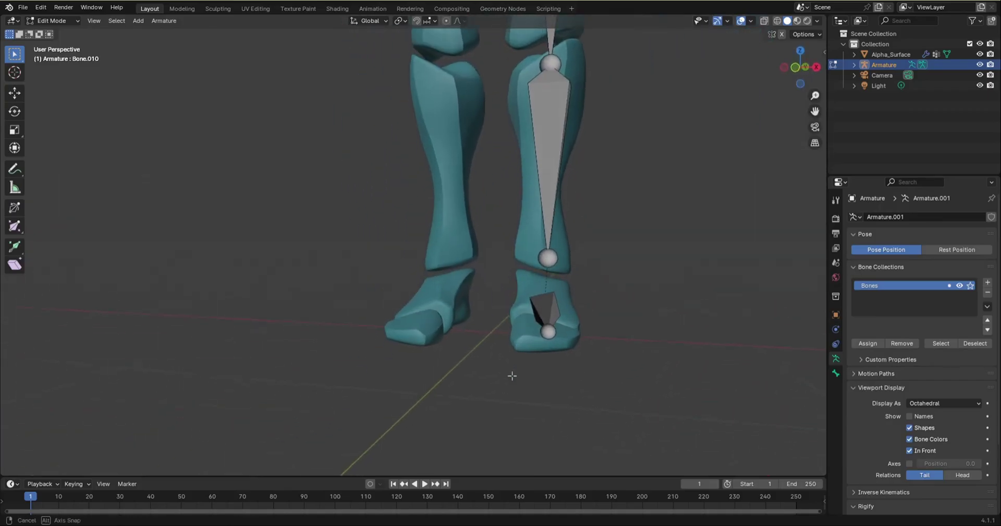
scroll(519, 300, down, 9)
scroll(528, 117, up, 2)
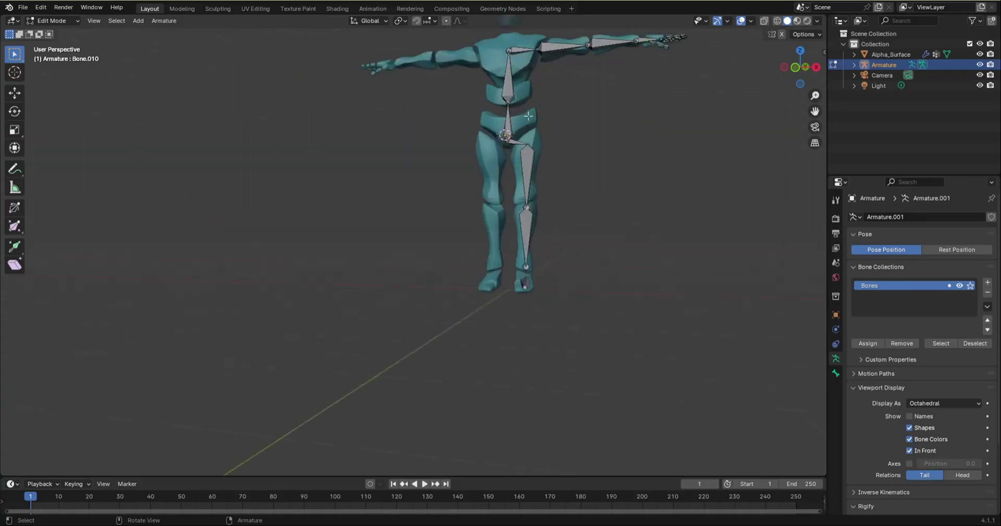
scroll(528, 116, up, 5)
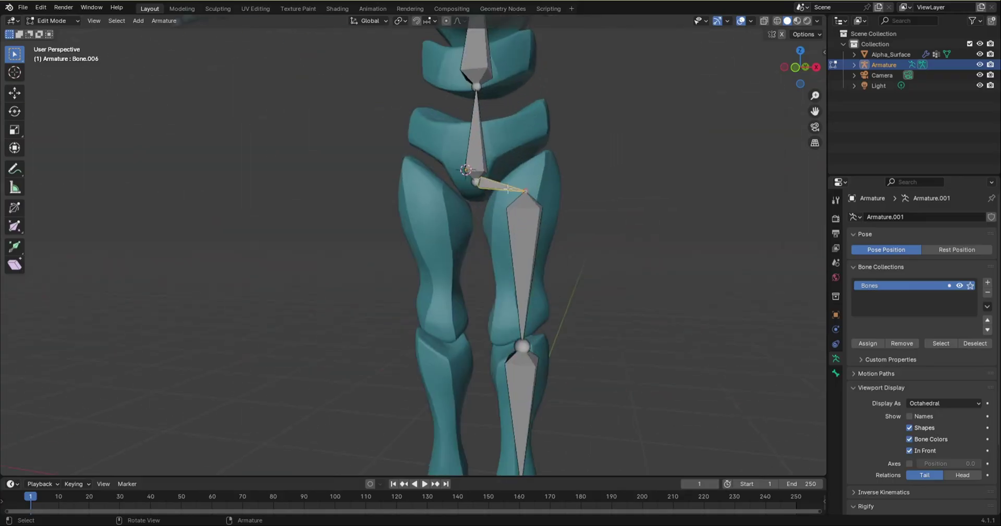
key(Delete)
- Parent the thigh bone to the lowest spine bone using Keep Offset
scroll(494, 164, up, 2)
scroll(500, 167, down, 6)
scroll(522, 169, up, 6)
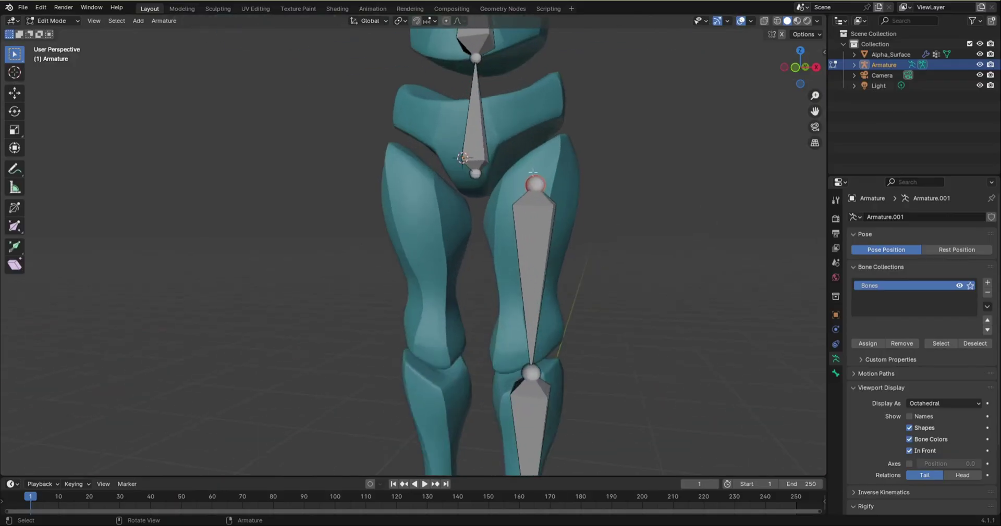
scroll(502, 136, down, 3)
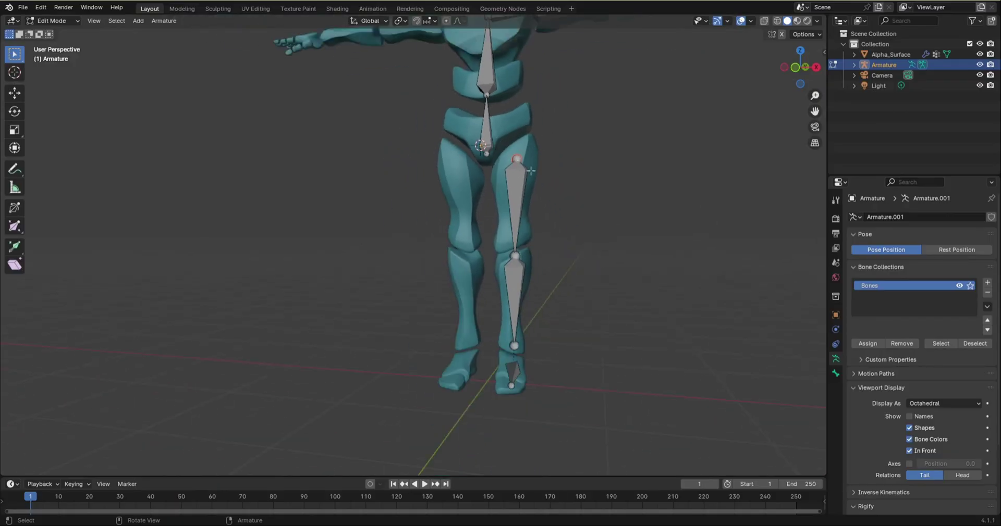
click(513, 178)
shift+click(487, 73)
click(486, 125)
click(513, 185)
shift+click(485, 130)
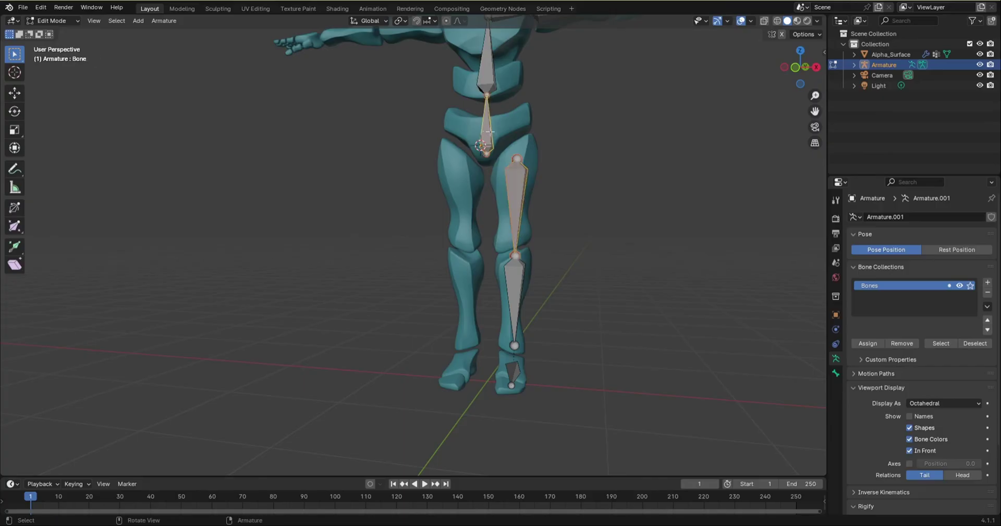
key(ctrl+p)
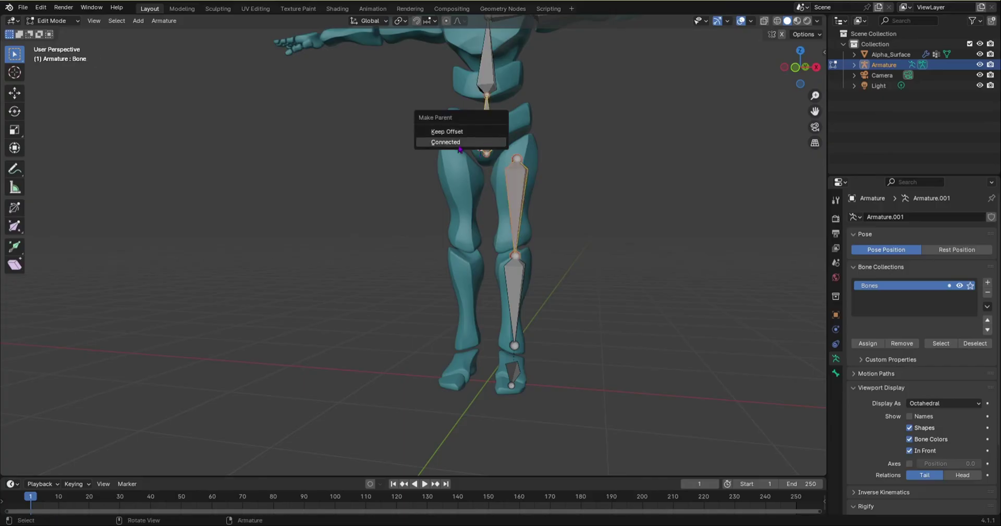
click(468, 130)
click(565, 151)
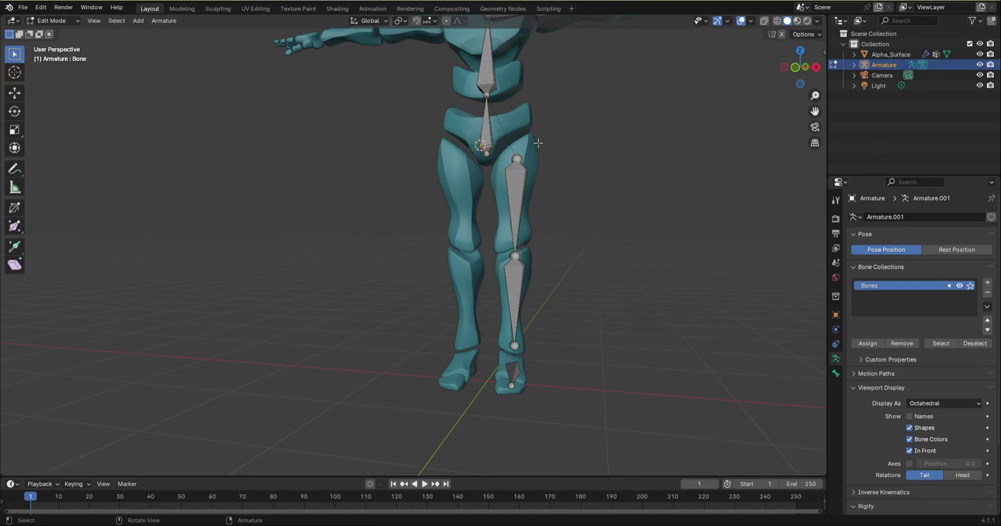
- Examine the leg and foot bones from the side and front, and review the whole armature up to the head
scroll(538, 143, down, 5)
middle_drag(538, 143, 351, 161)
scroll(300, 174, up, 8)
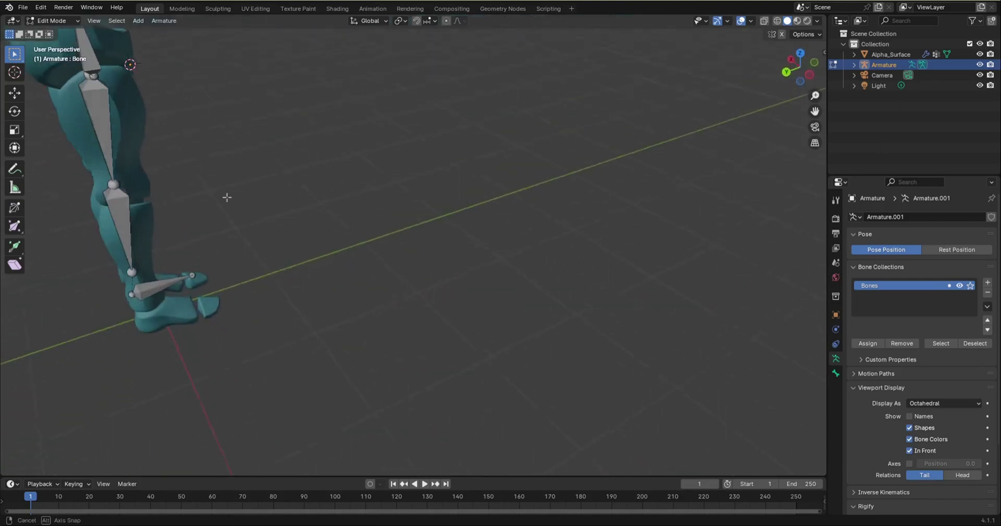
middle_drag(351, 183, 230, 194)
scroll(409, 161, down, 13)
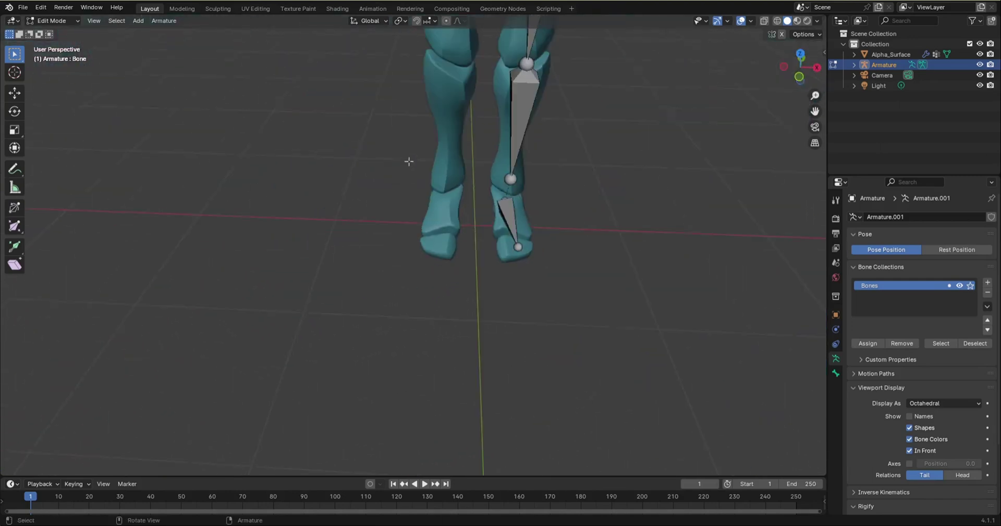
middle_drag(450, 123, 436, 106)
scroll(435, 105, up, 4)
scroll(435, 104, up, 7)
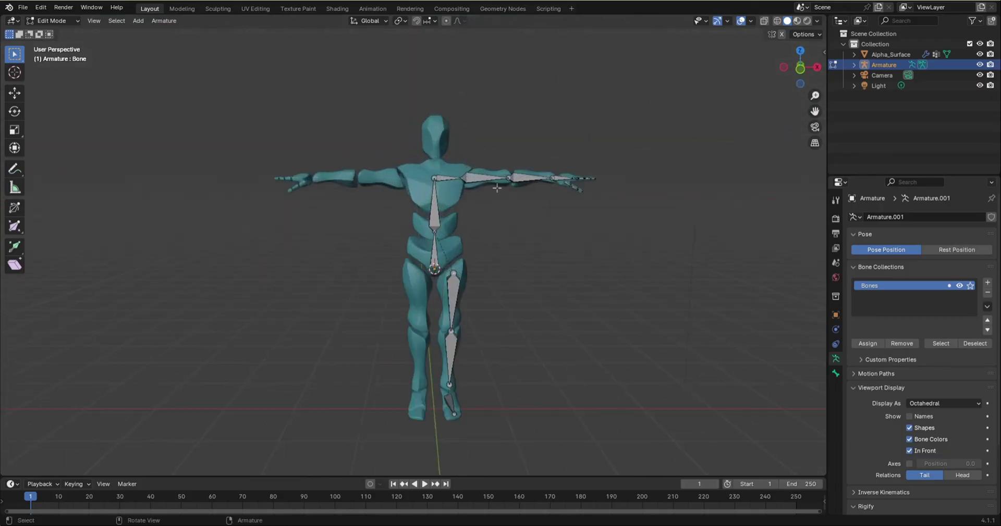
scroll(478, 167, down, 5)
scroll(477, 167, down, 5)
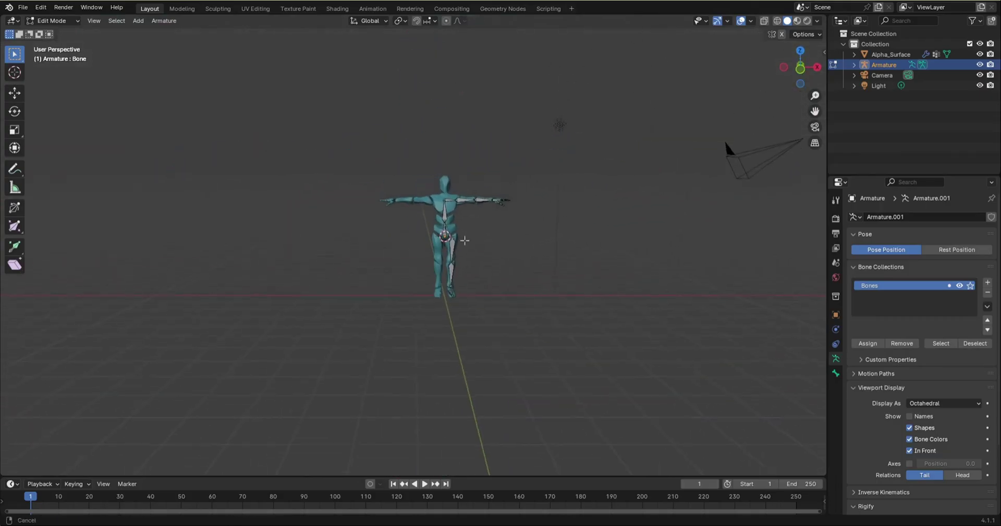
scroll(422, 165, up, 7)
scroll(524, 317, down, 2)
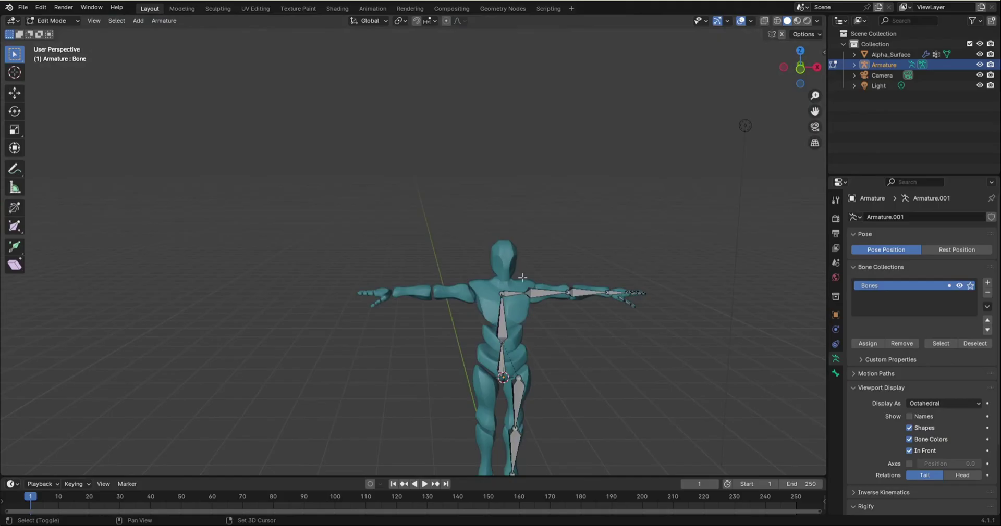
- Extrude a head bone from the top spine joint up through the neck into the head mesh
scroll(521, 284, up, 3)
click(503, 293)
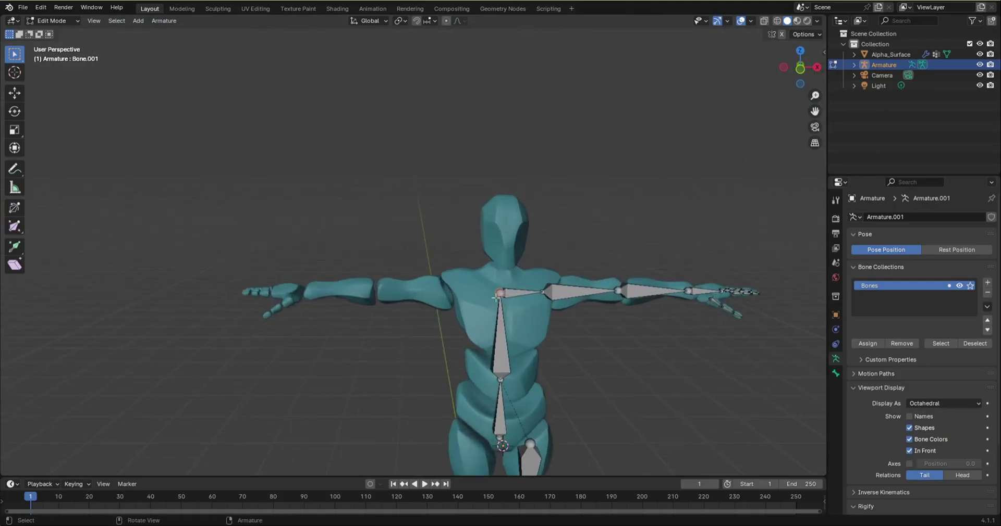
key(e)
click(500, 211)
middle_drag(500, 211, 516, 258)
shift+middle_drag(568, 293, 545, 285)
click(530, 280)
- Centre the head bone's tip on the head in the front view and shift it forward in the side view
key(KP_1)
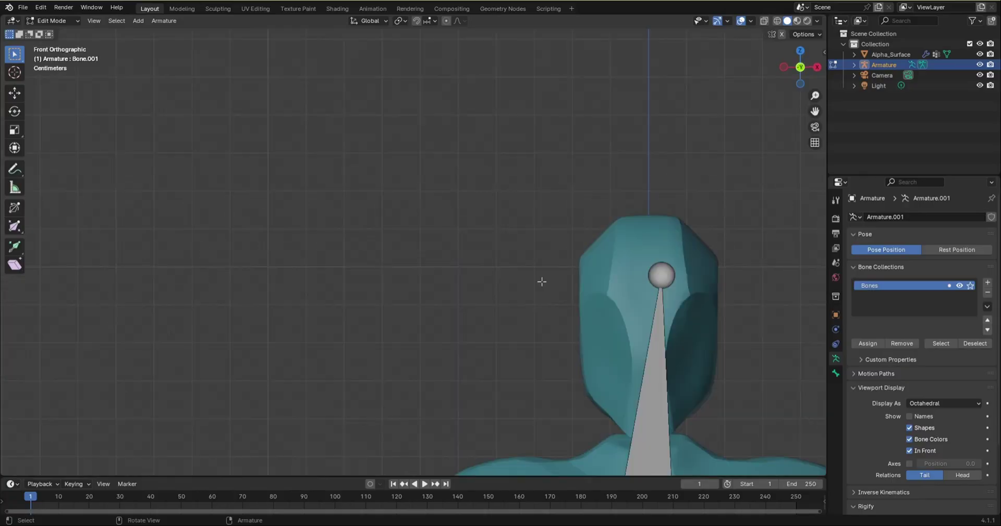
scroll(602, 285, down, 8)
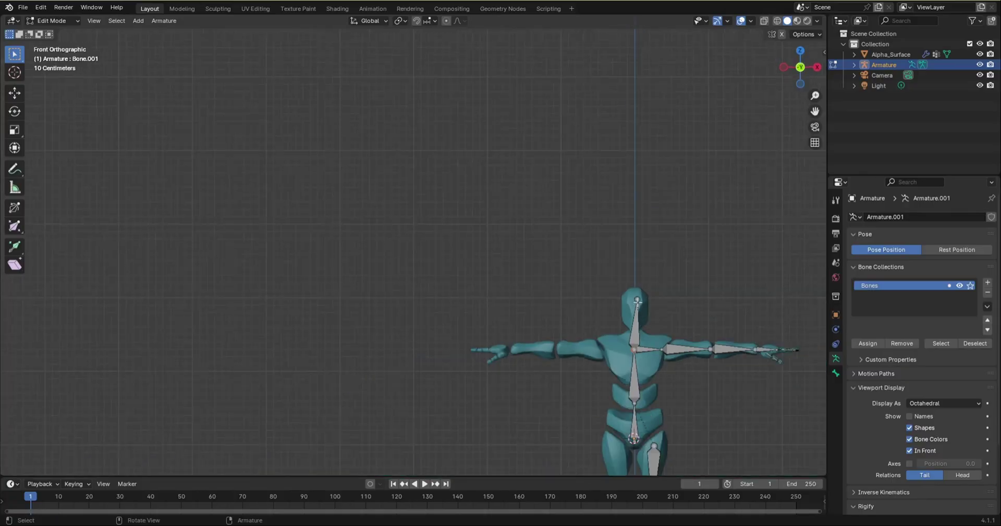
key(g)
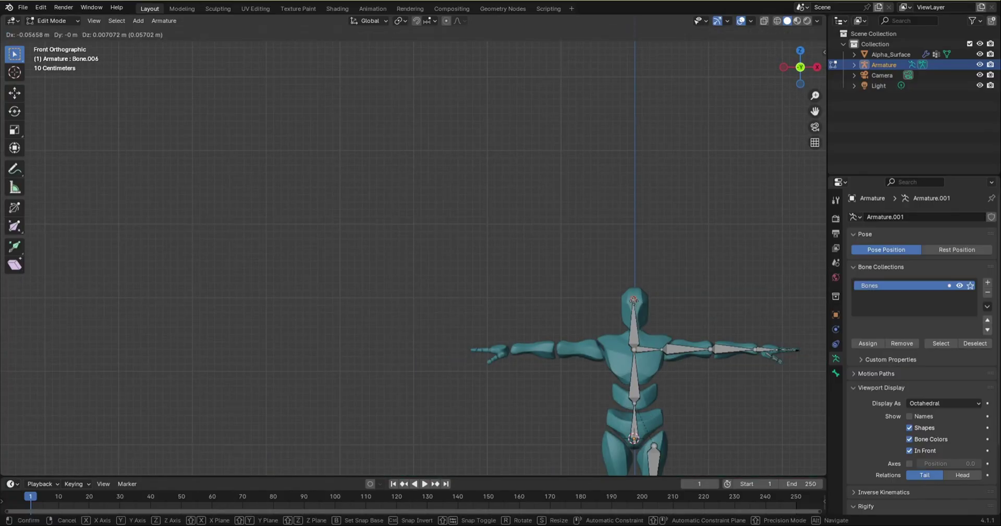
key(Return)
key(KP_3)
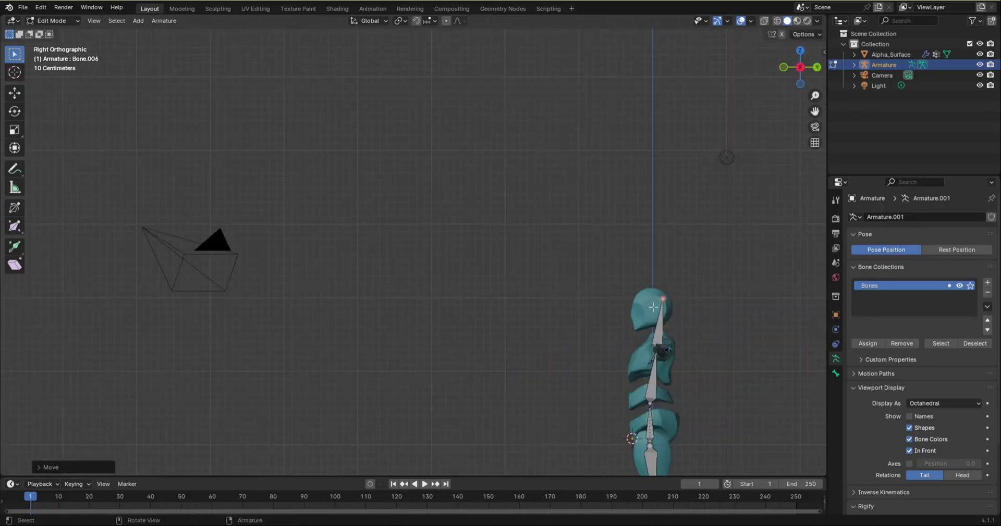
key(g)
click(647, 307)
mouse_move(641, 281)
middle_down()
mouse_move(714, 302)
mouse_move(548, 330)
mouse_move(426, 285)
middle_up()
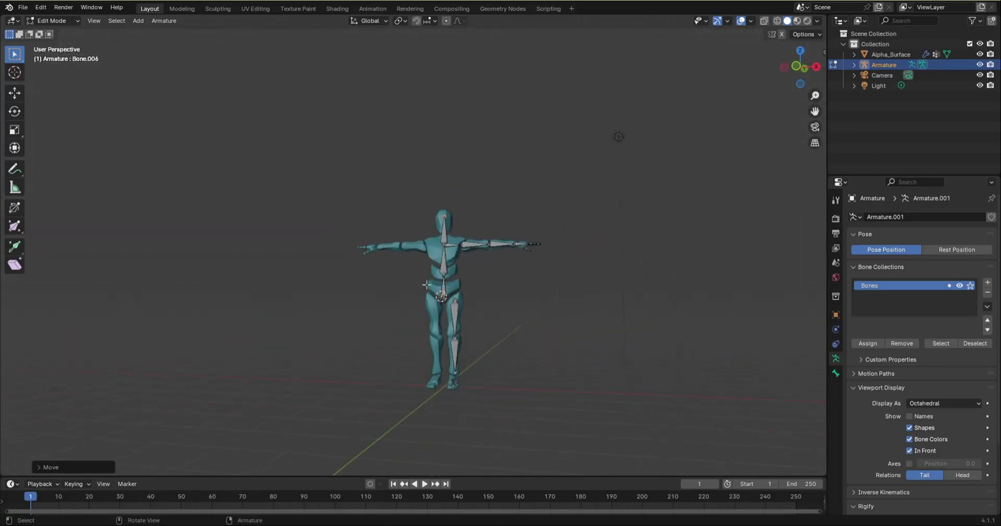
- Rename the bone running through the neck into the head as Head
key(KP_Decimal)
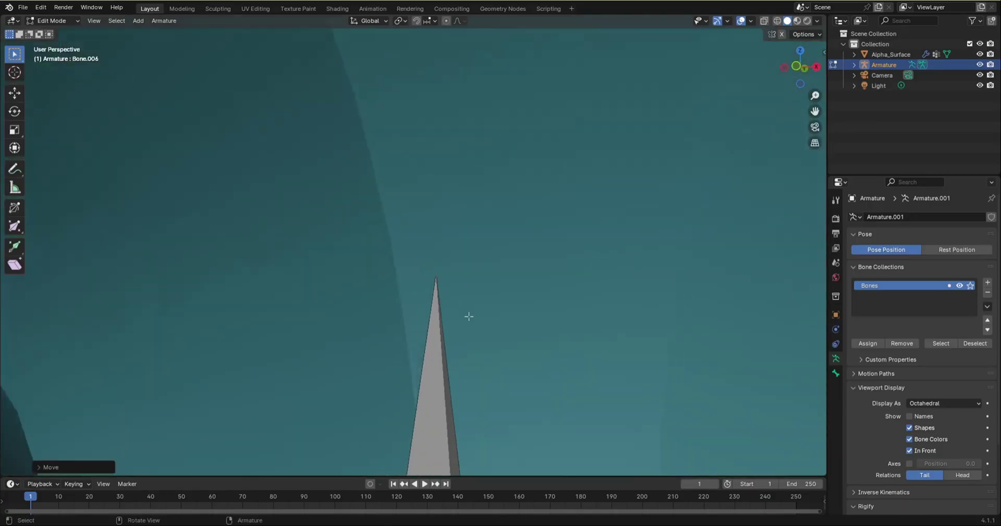
scroll(517, 301, down, 11)
shift+middle_drag(513, 318, 537, 182)
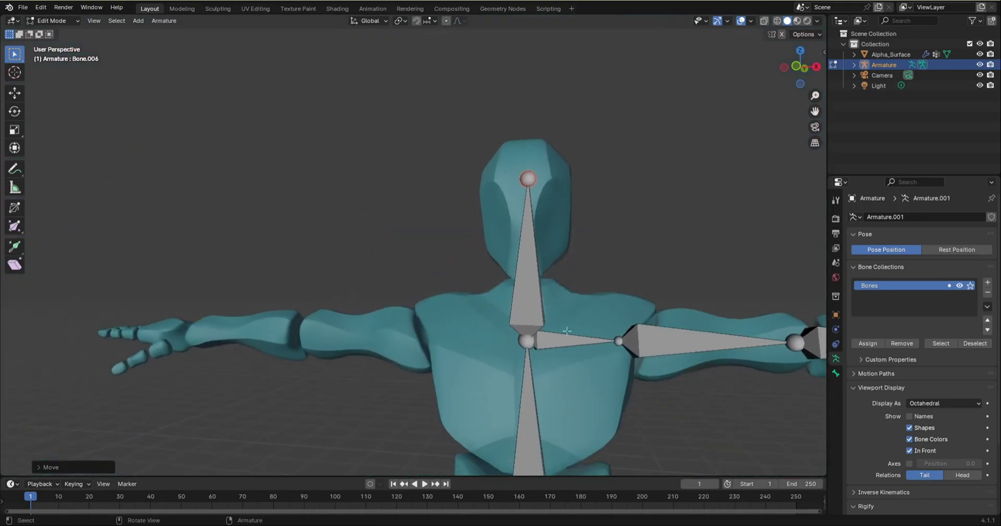
scroll(560, 352, down, 5)
shift+middle_drag(560, 351, 554, 298)
click(544, 257)
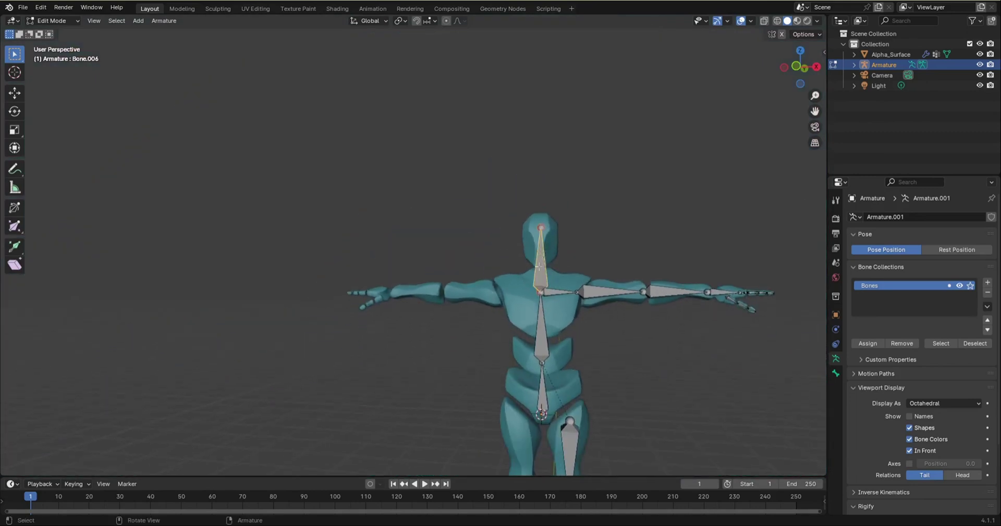
click(836, 374)
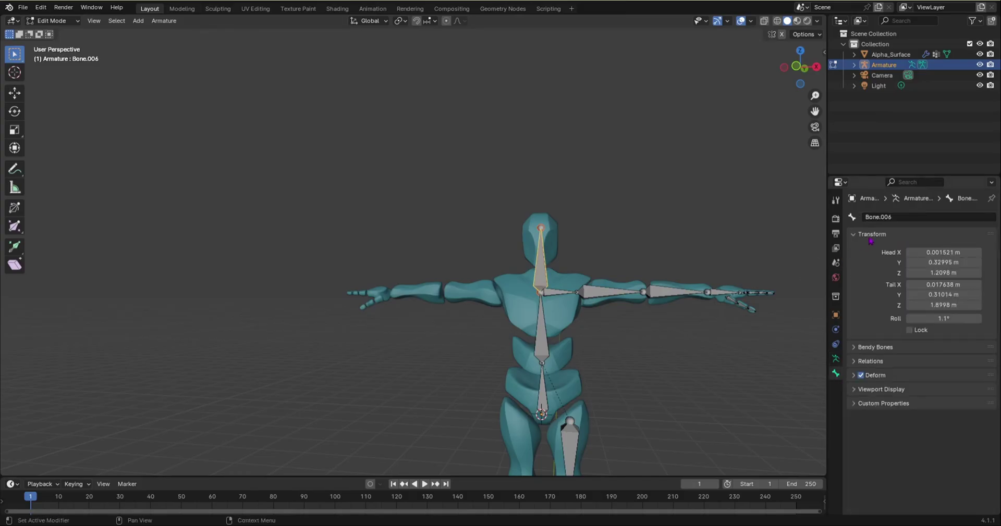
click(872, 217)
text(Head)
key(Return)
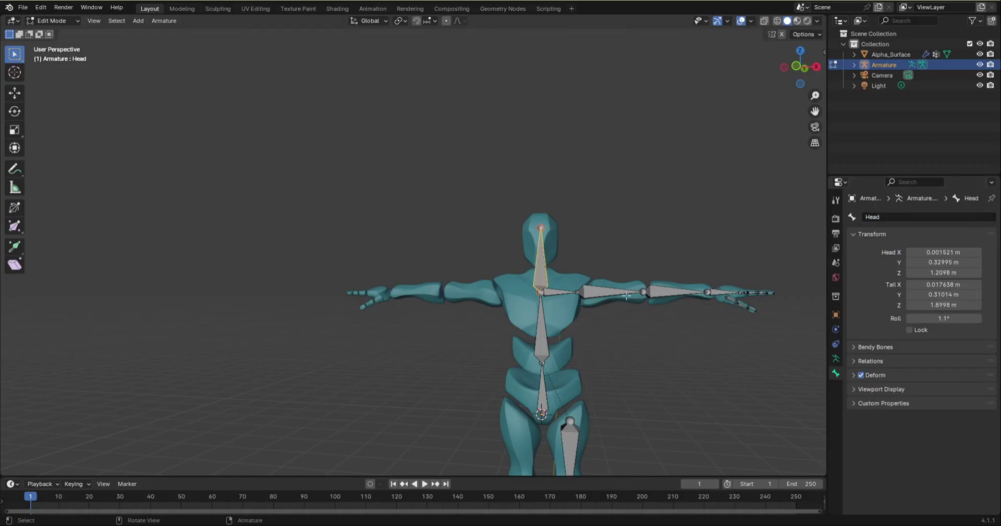
- Rename the upper spine bone running through the torso as Chest
click(544, 332)
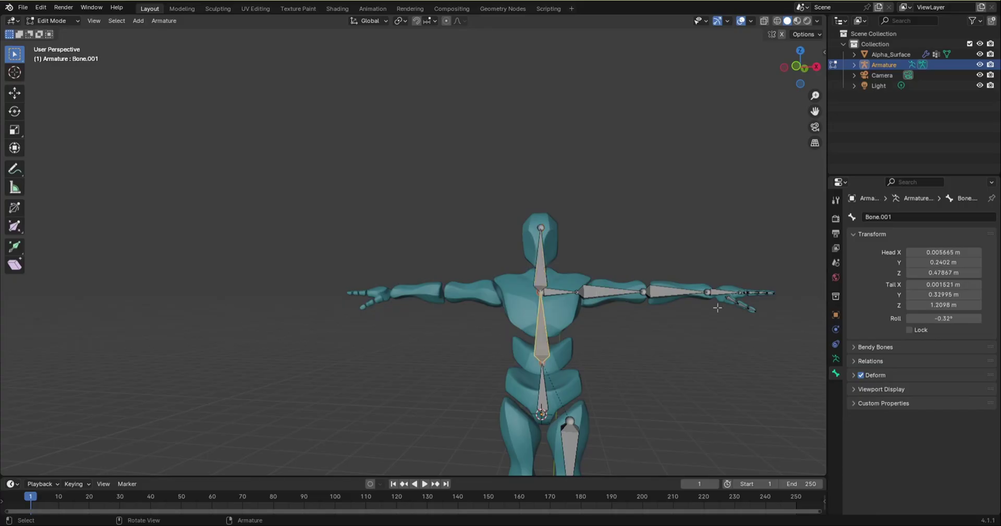
click(889, 218)
text(Che)
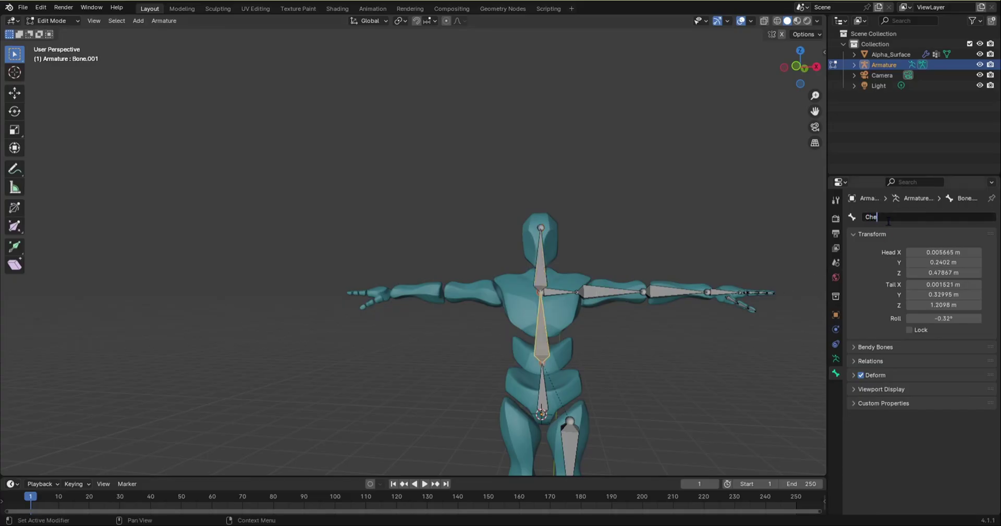
text(st)
key(Return)
- Rename the lowest spine bone, at the pelvis, as Stomach
click(543, 391)
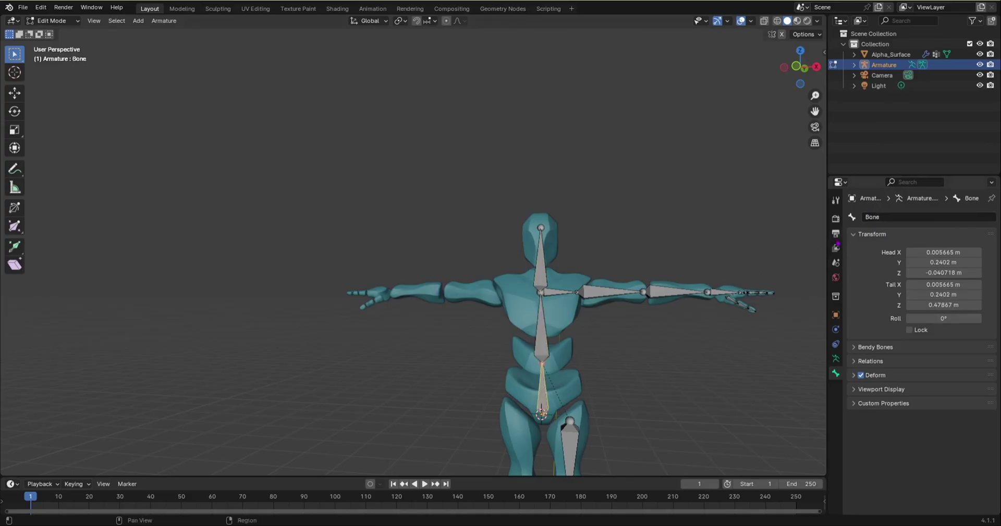
click(880, 217)
key(BackSpace)
text(Stomach)
key(Return)
- Rename the short bone between the top of the chest bone and the upper arm as Shoulder.L
scroll(619, 378, up, 4)
scroll(620, 381, down, 2)
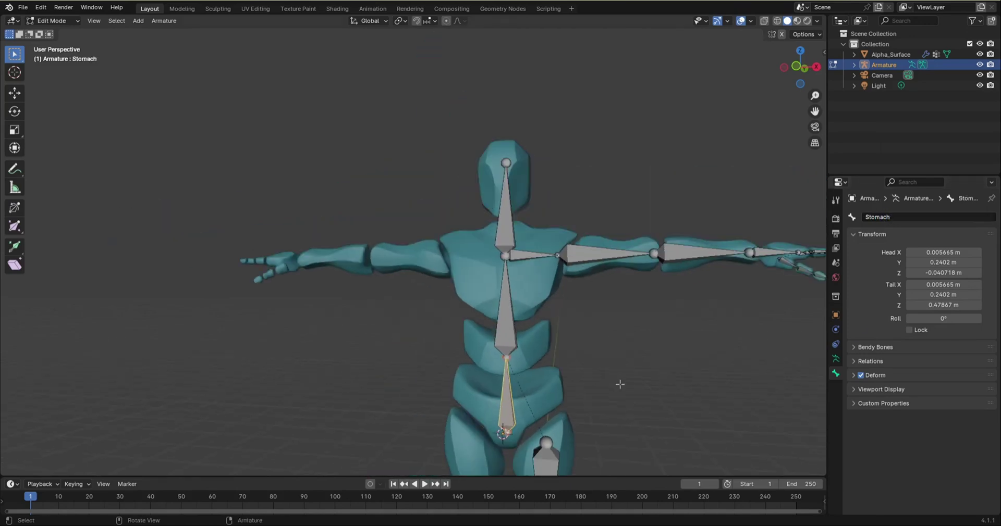
middle_drag(620, 390, 643, 242)
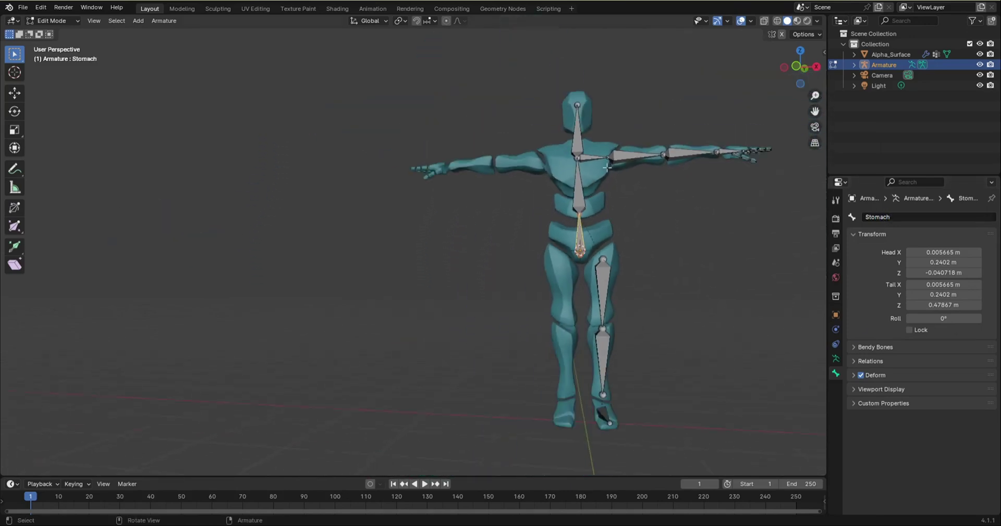
scroll(586, 142, up, 5)
scroll(586, 142, down, 5)
scroll(565, 278, up, 7)
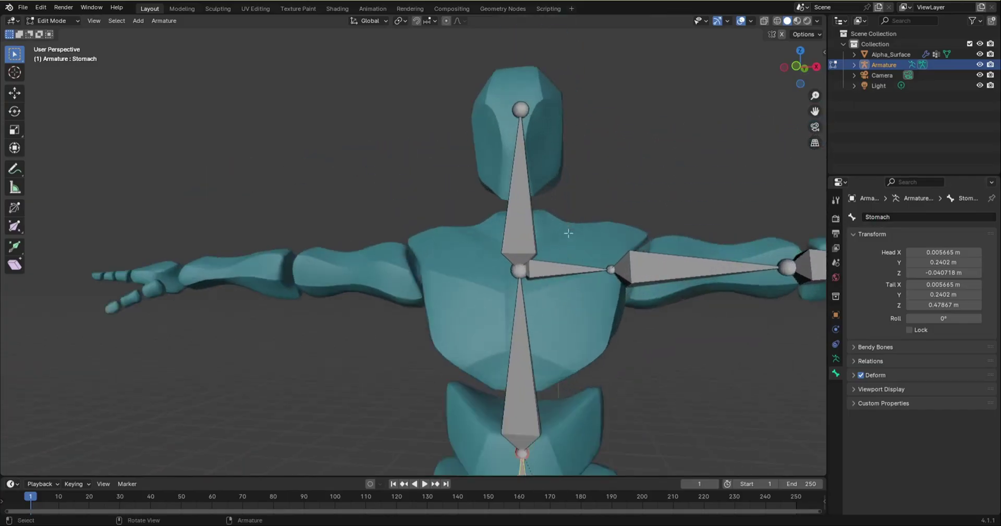
click(565, 278)
double_click(886, 218)
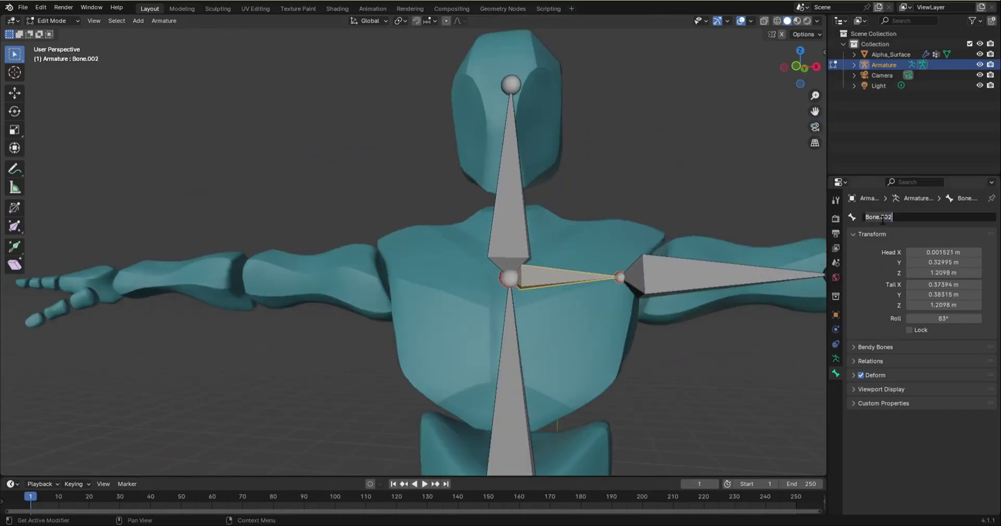
text(Shoulder.L)
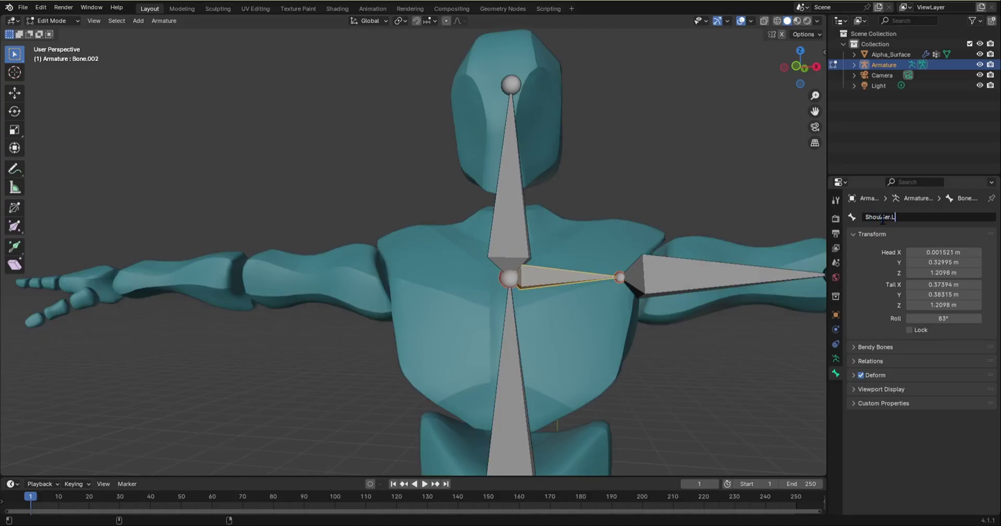
key(Return)
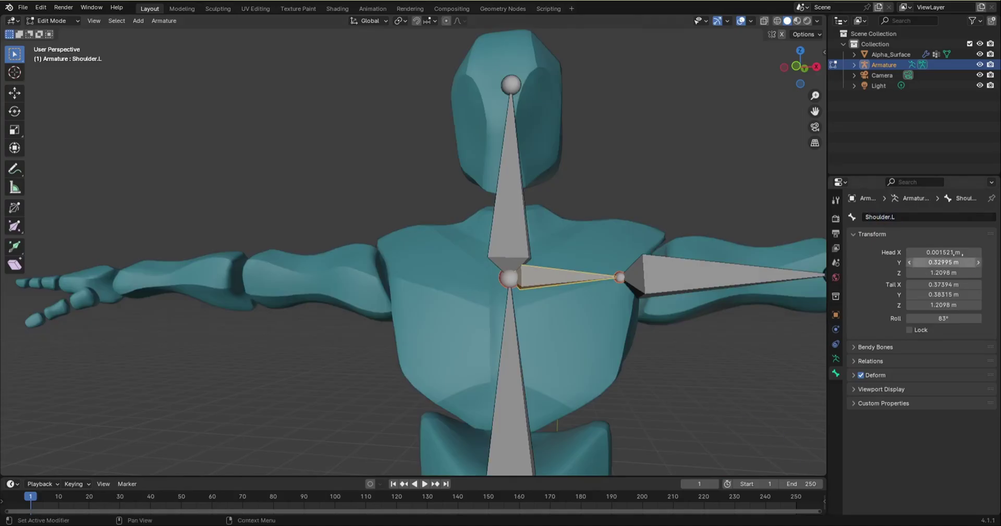
- Review the names given to the shoulder, head, chest and stomach bones, including the shoulder's .L side suffix
scroll(516, 333, down, 6)
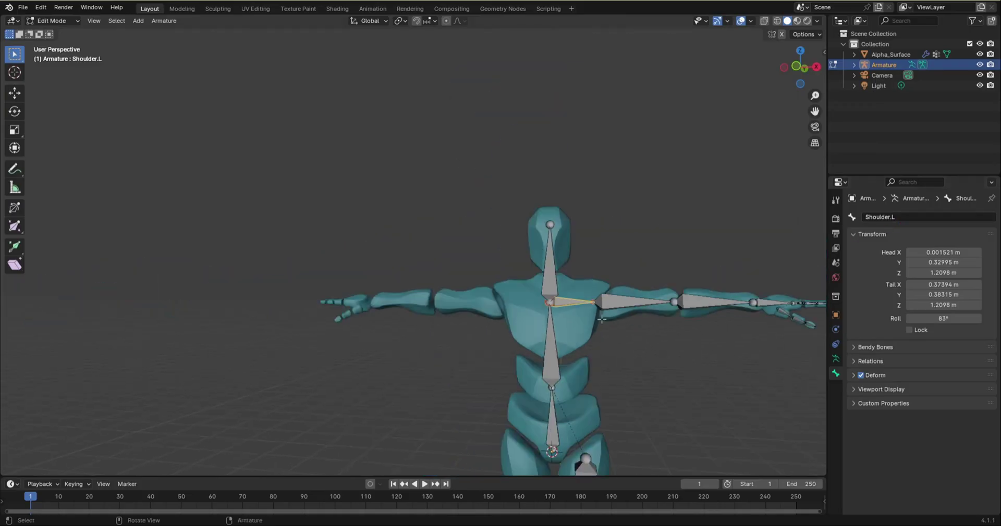
middle_drag(516, 333, 549, 308)
scroll(312, 283, down, 3)
scroll(549, 307, up, 4)
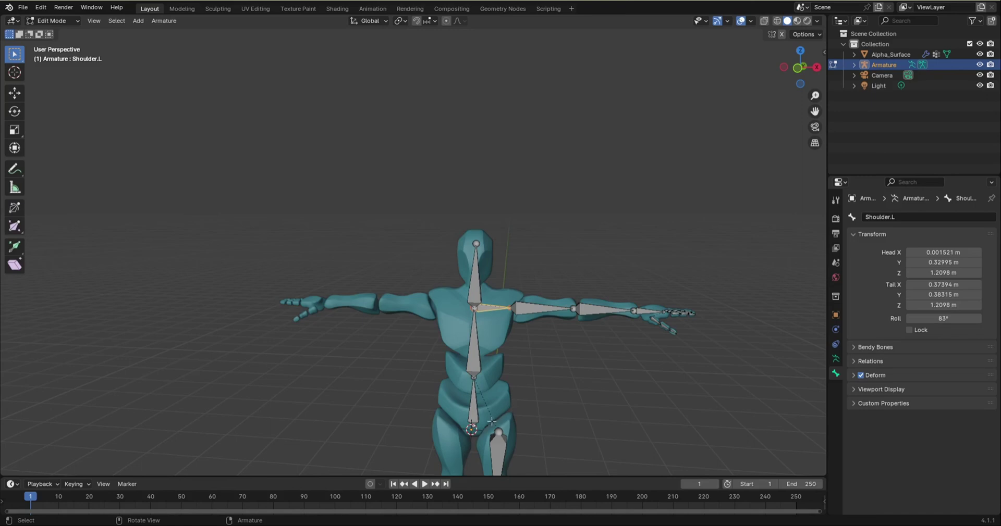
scroll(490, 313, up, 2)
scroll(502, 314, down, 1)
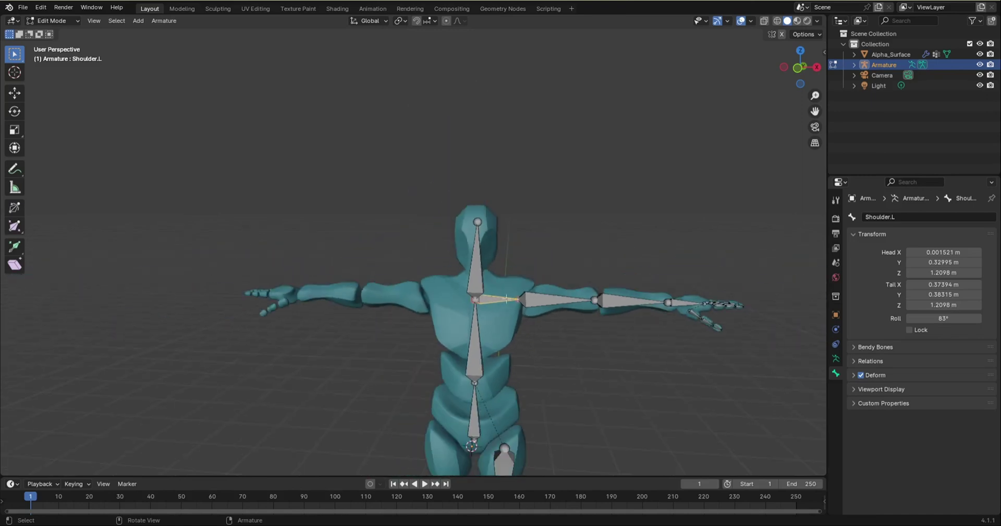
scroll(495, 302, up, 3)
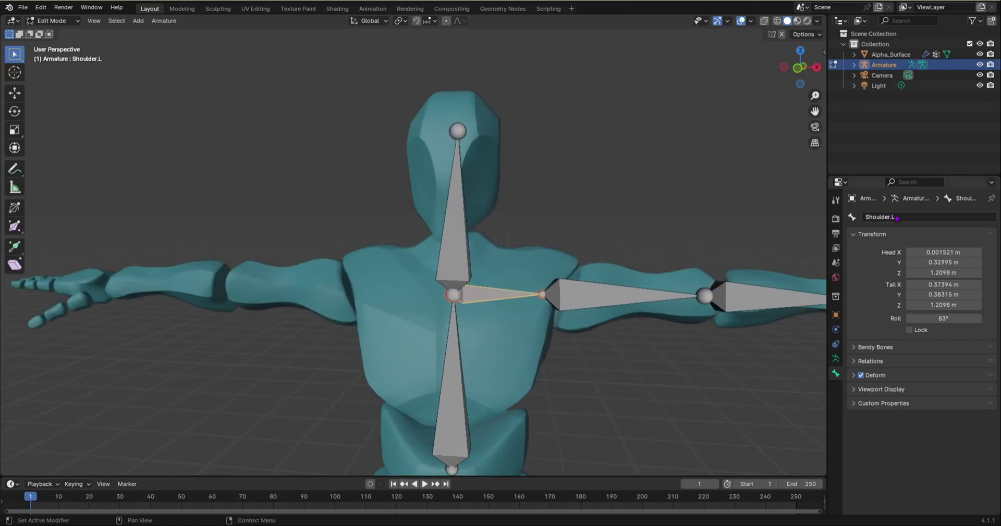
click(890, 218)
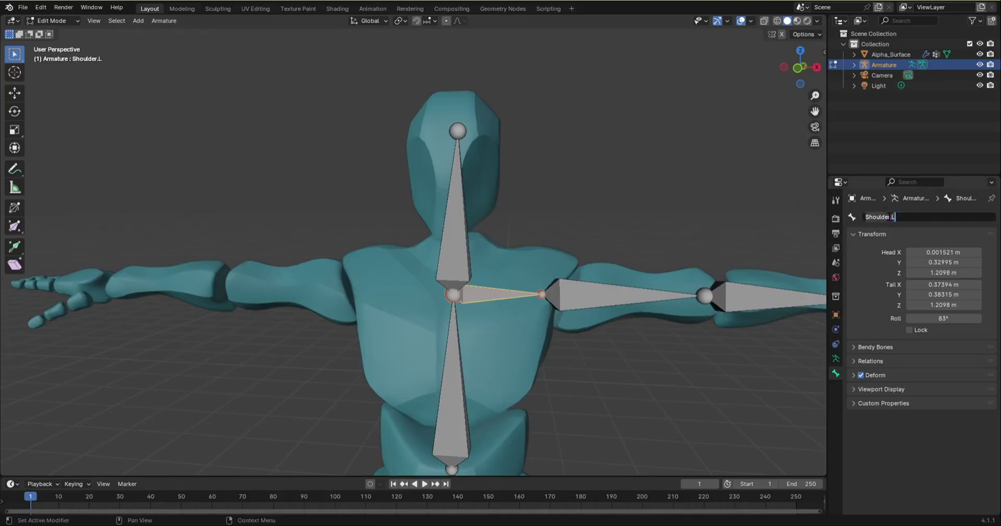
click(890, 218)
drag(890, 217, 857, 218)
click(912, 216)
click(467, 240)
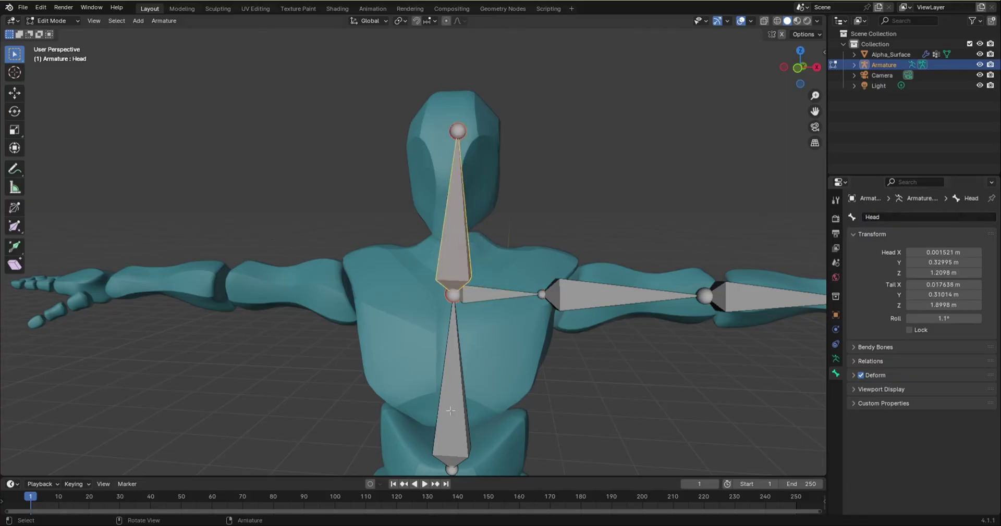
click(450, 411)
scroll(451, 410, down, 5)
middle_drag(469, 455, 476, 424)
click(462, 448)
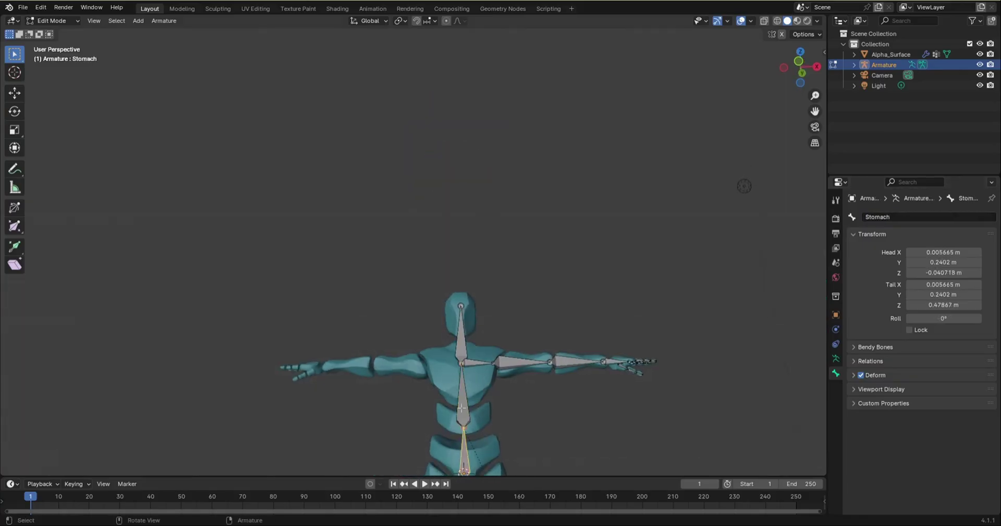
click(463, 372)
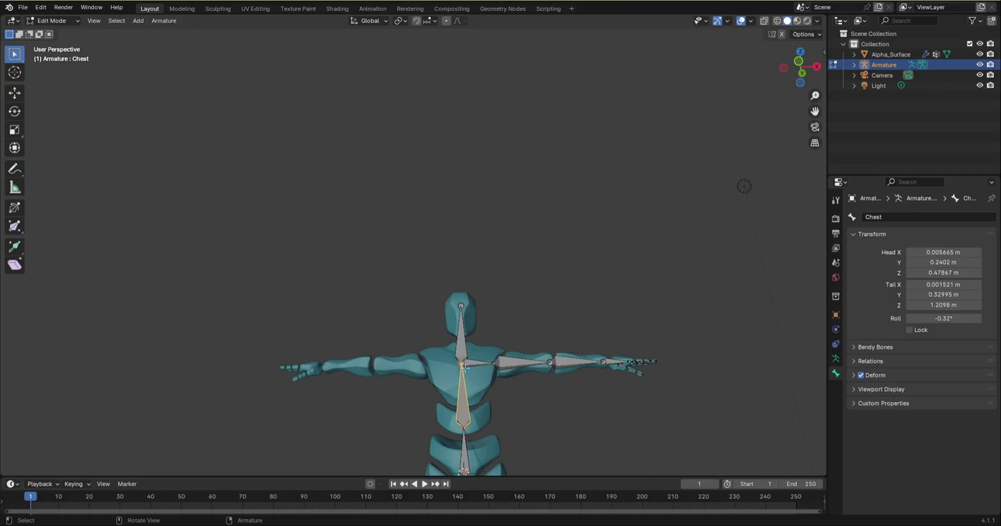
click(480, 364)
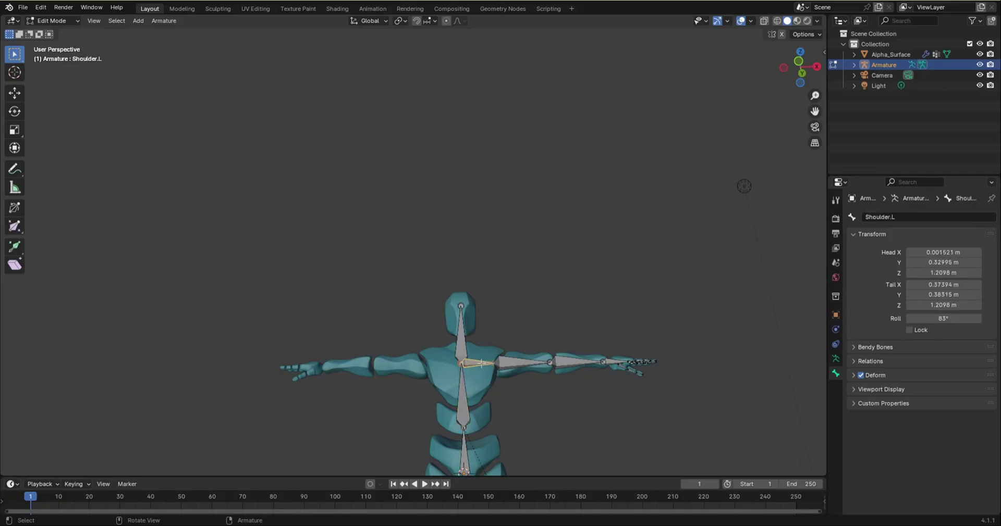
- Rename the upper arm bone, between the shoulder and the elbow, as UpperArm.L
click(517, 356)
click(890, 218)
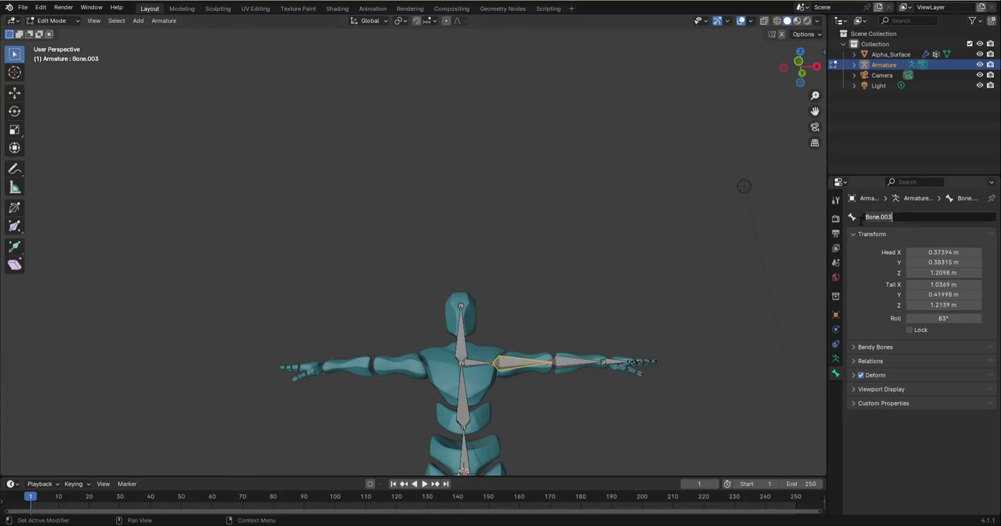
key(BackSpace)
text(UpperArm.L)
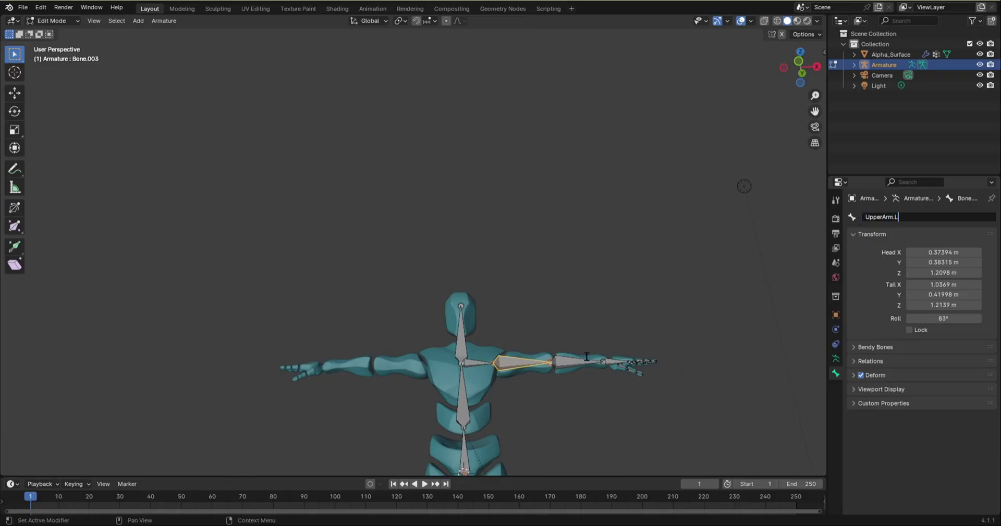
key(Return)
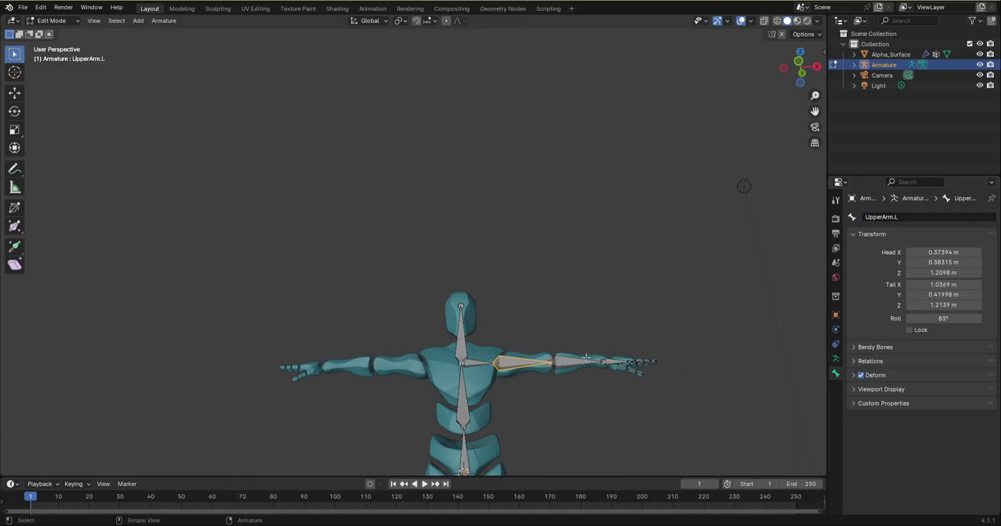
- Rename the forearm bone, between the elbow and the wrist, as LowerArm.L
click(587, 363)
double_click(875, 217)
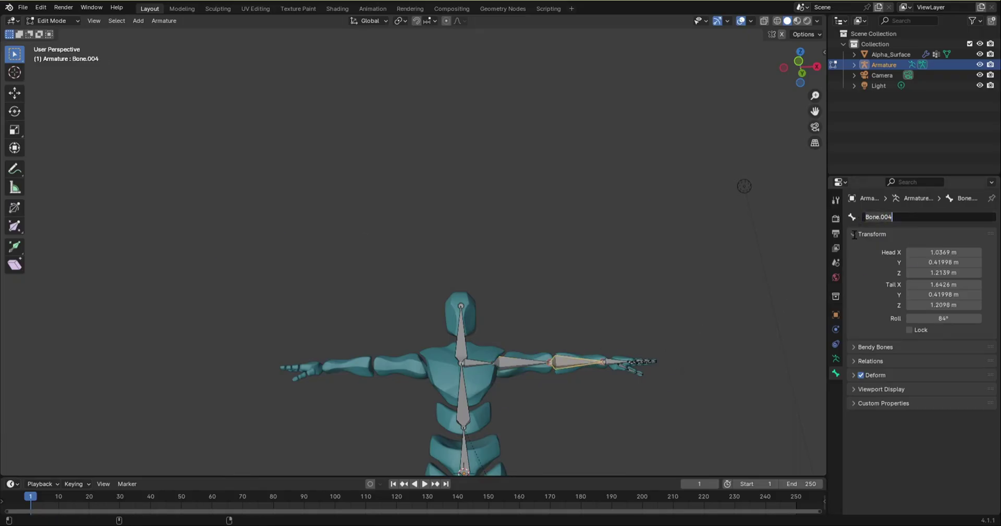
text(LowerArm)
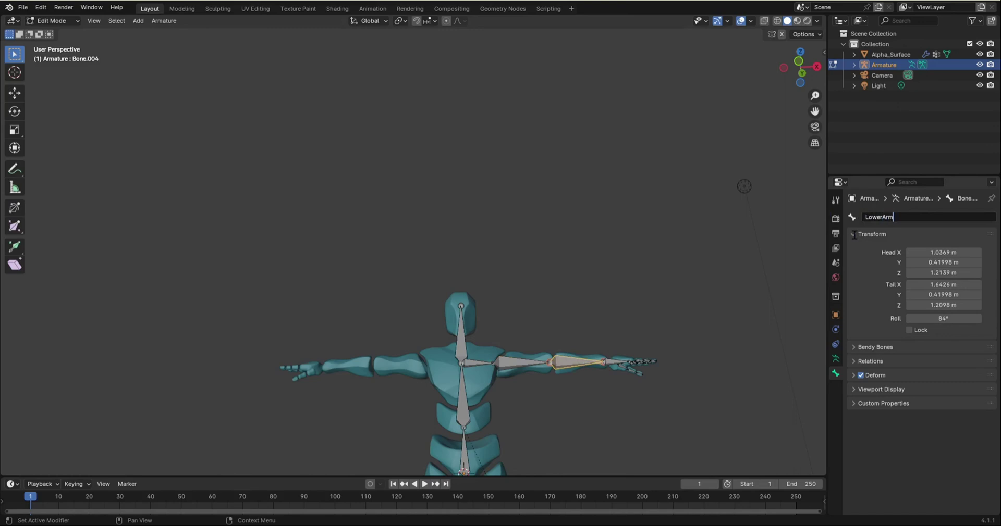
text(.L)
key(Return)
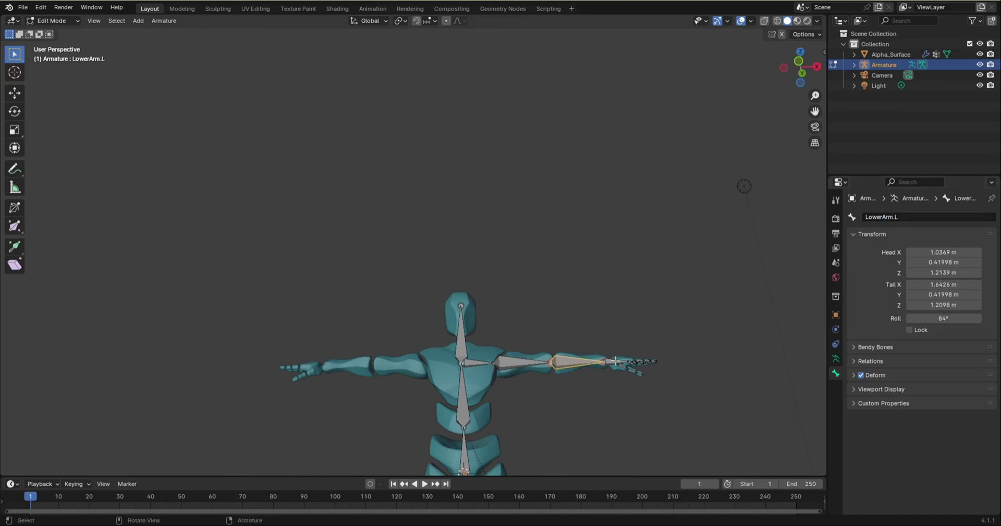
- Rename the hand bone beyond the wrist as Hand.L
click(615, 361)
double_click(878, 217)
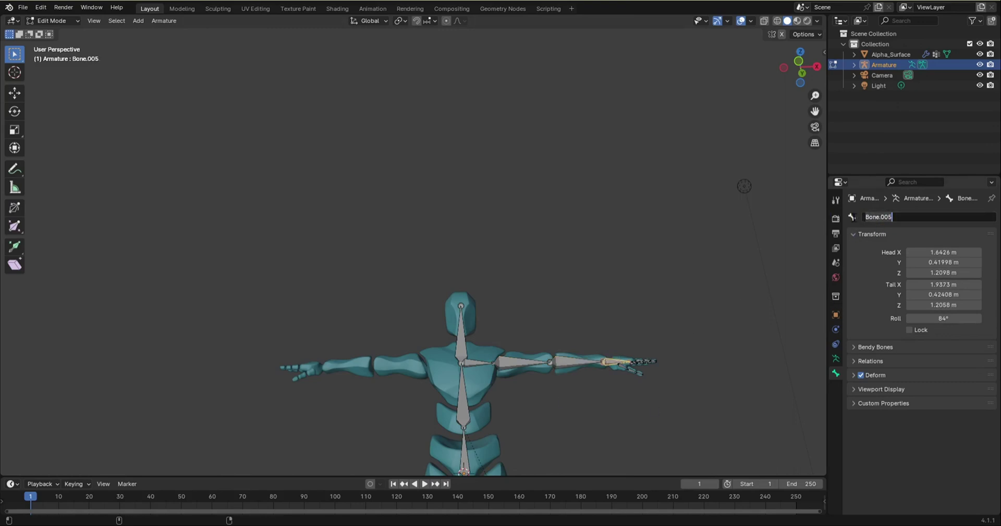
text(Hand.L)
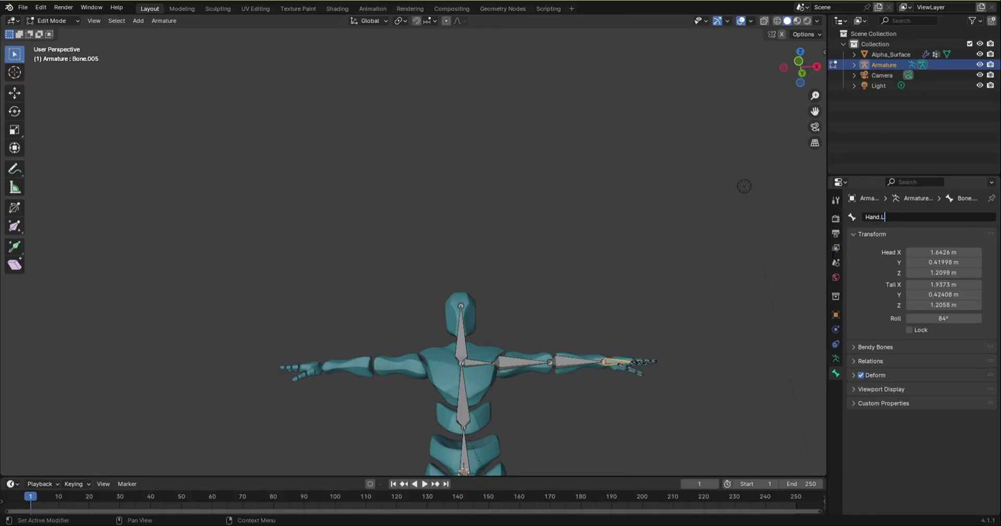
key(Return)
- Inspect the names of the thumb bones one after another from base to tip
middle_drag(728, 406, 637, 434)
scroll(648, 359, down, 4)
scroll(628, 358, up, 9)
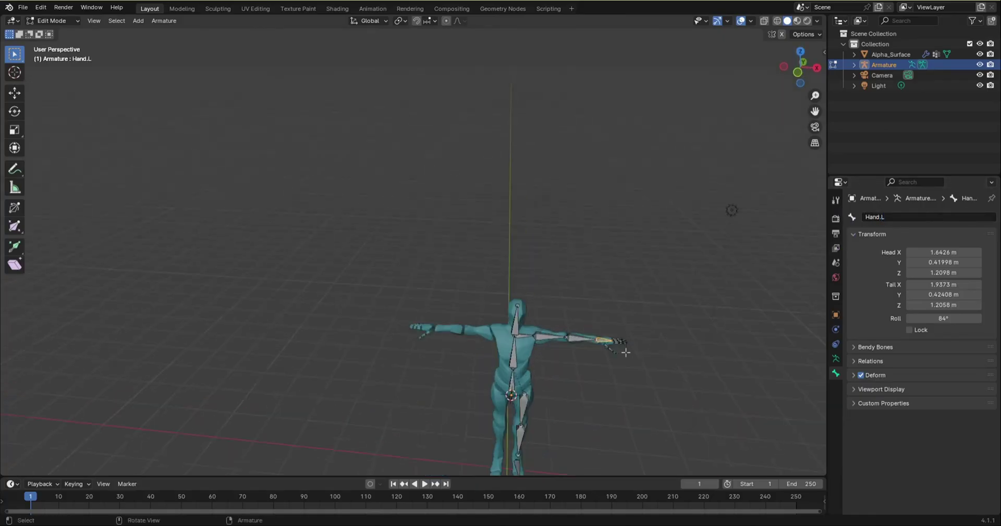
click(583, 338)
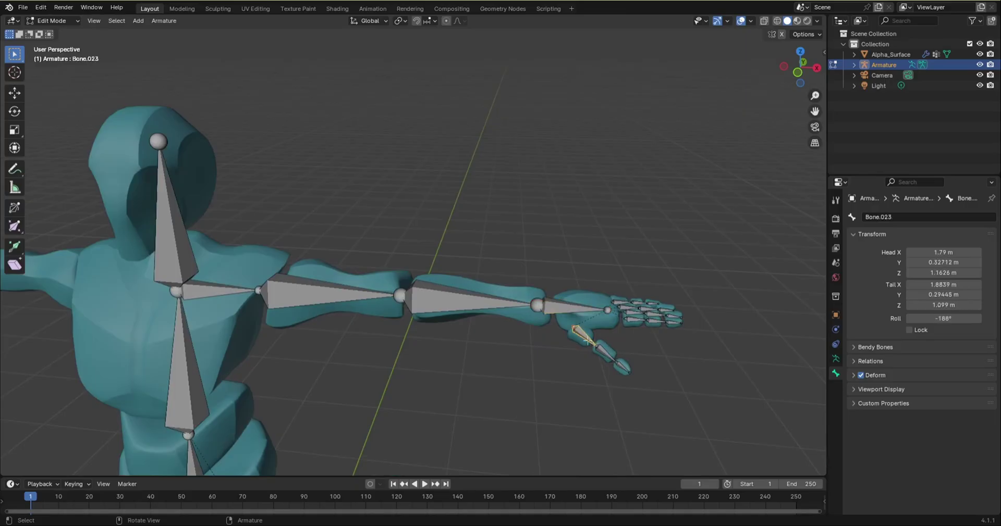
click(607, 357)
click(618, 366)
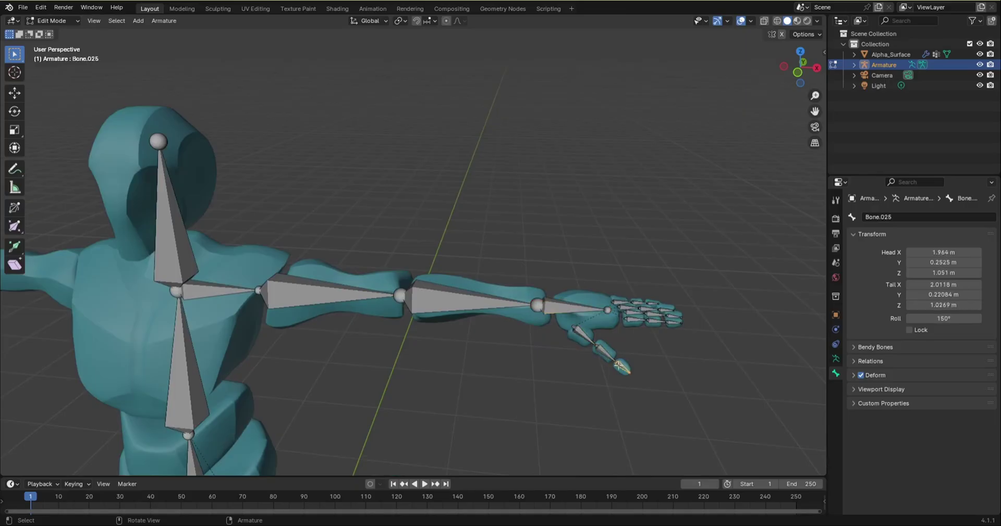
scroll(614, 410, down, 6)
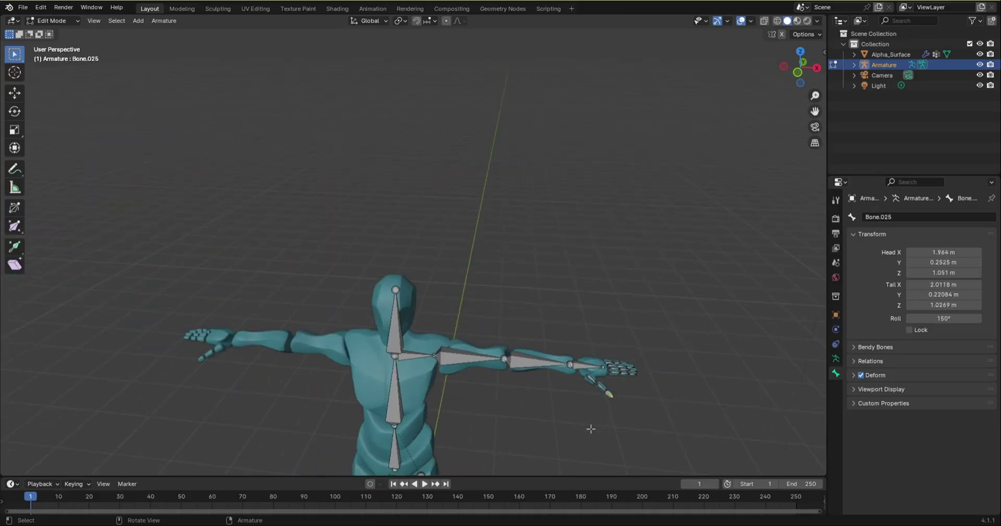
- Review the names of the head, upper arm, forearm and hand bones by selecting them one after another
scroll(530, 437, down, 2)
middle_drag(529, 437, 542, 334)
click(495, 337)
click(505, 382)
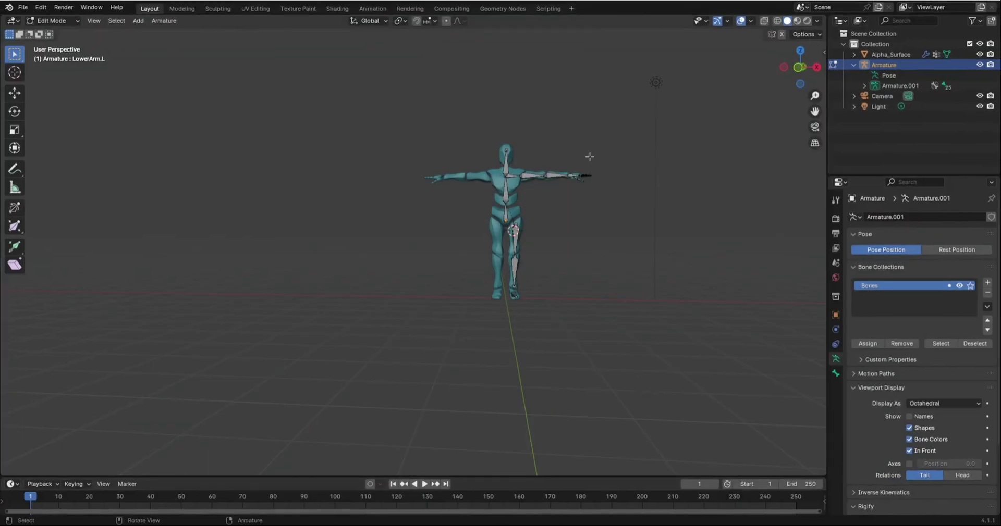
scroll(526, 164, up, 8)
click(438, 180)
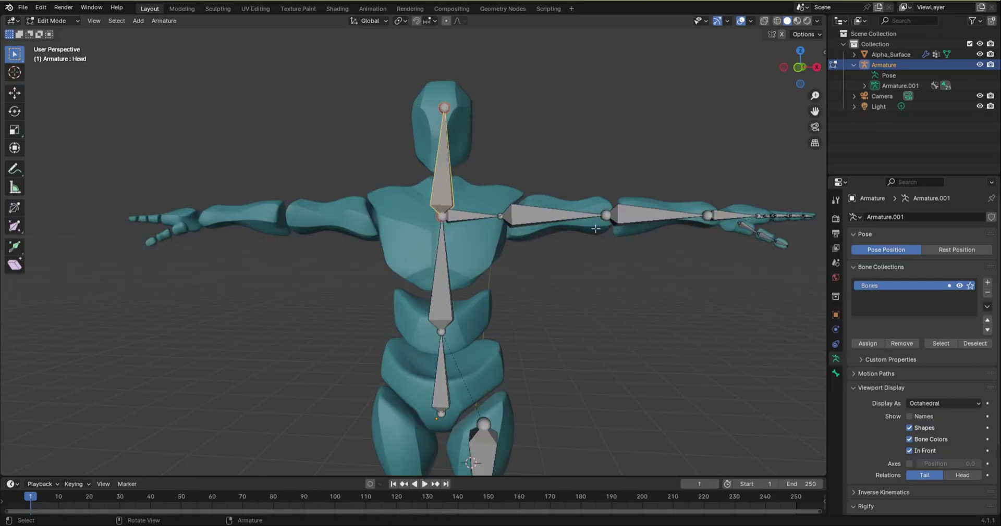
click(563, 216)
click(644, 218)
click(729, 216)
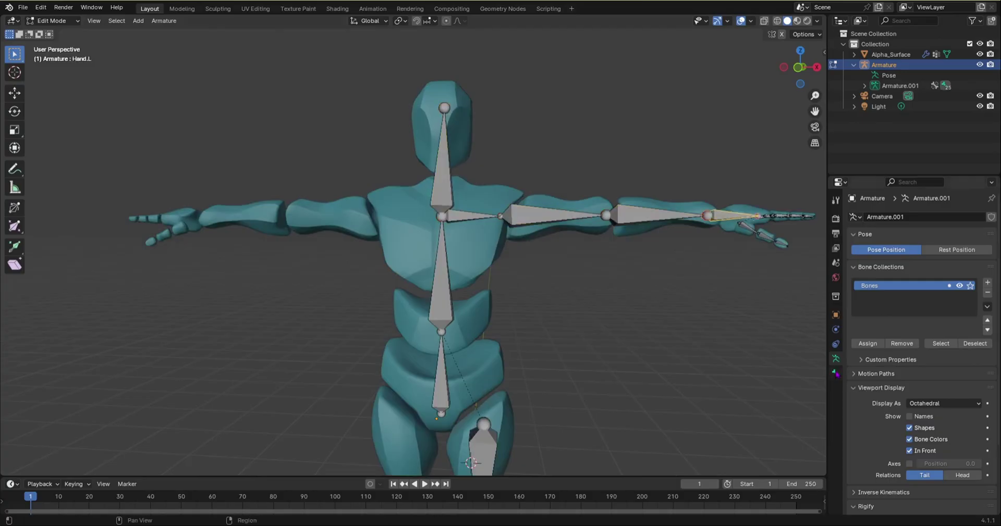
- Show the bone properties and check the names of the three thumb bones from base to tip
click(835, 374)
middle_drag(692, 233, 668, 259)
click(782, 267)
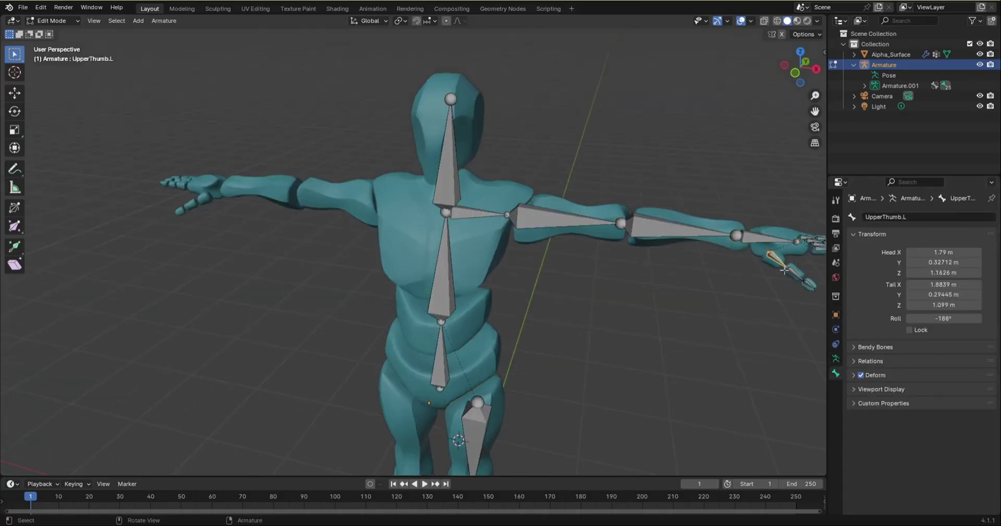
click(797, 274)
click(808, 283)
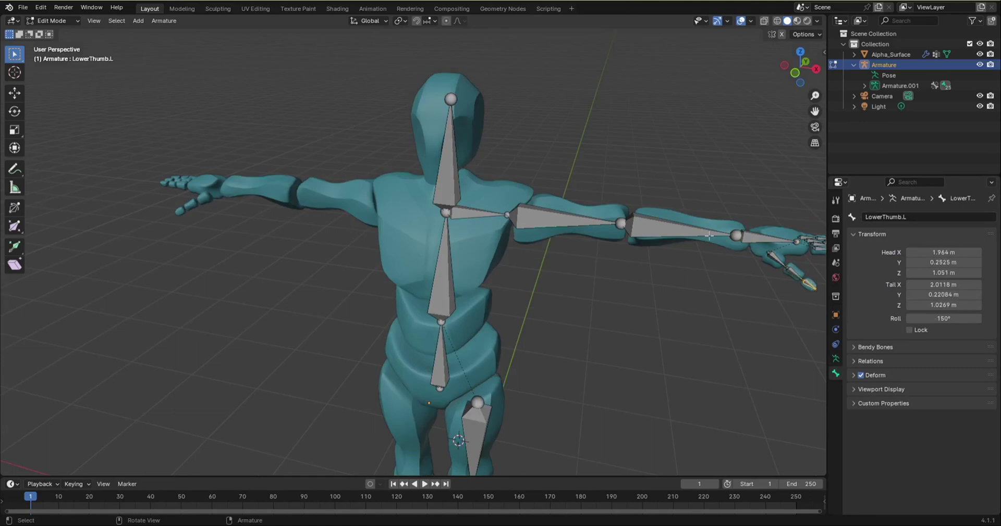
- Check the names of the stomach, chest, head and shoulder bones one after another
scroll(723, 297, down, 5)
middle_drag(437, 463, 460, 422)
middle_drag(683, 142, 700, 80)
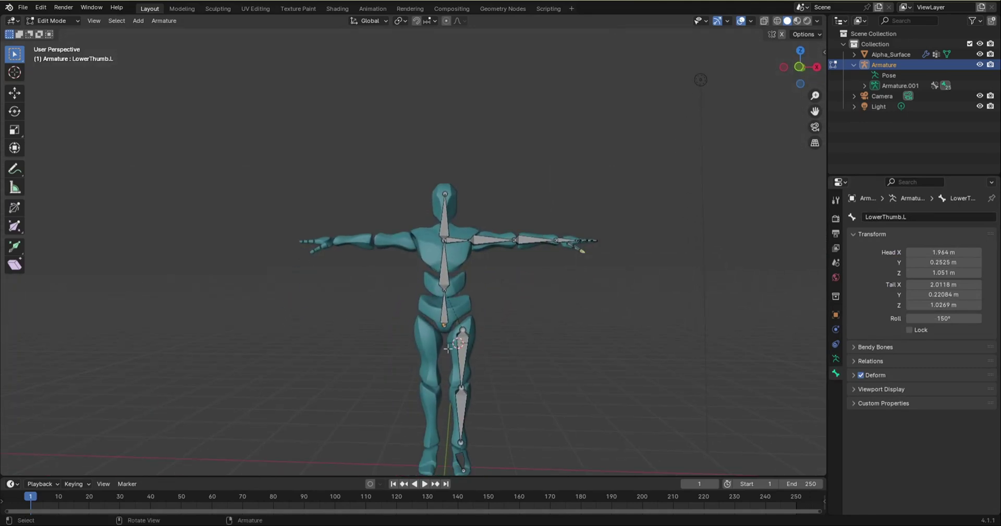
click(443, 311)
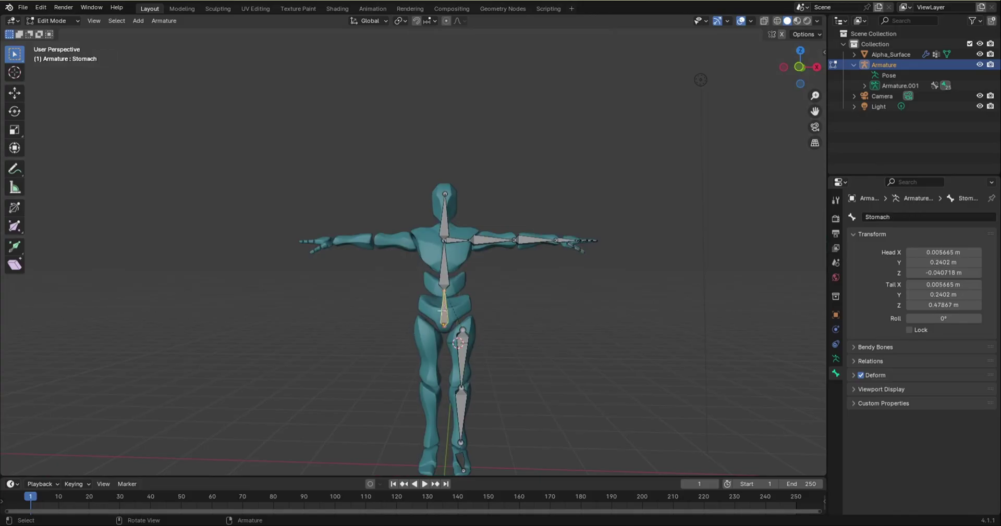
click(444, 262)
click(440, 219)
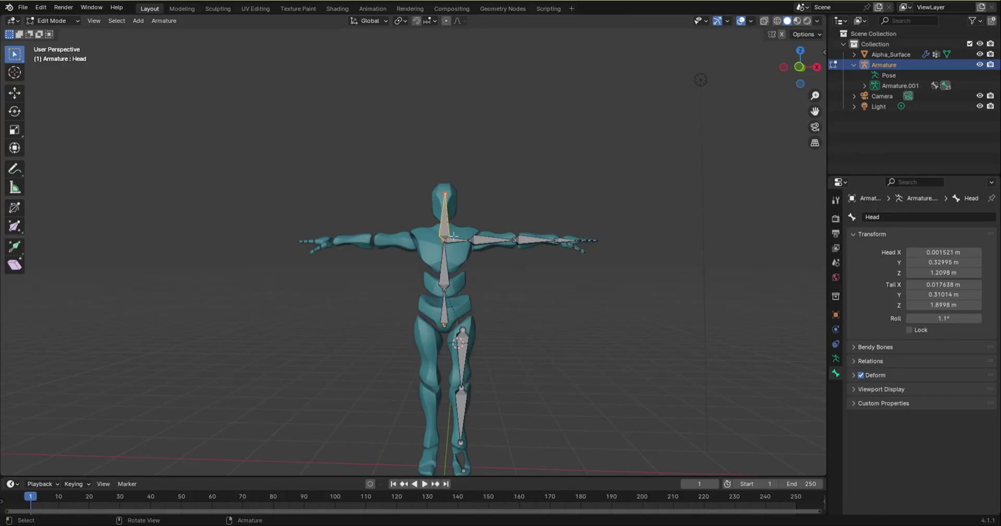
scroll(444, 257, up, 5)
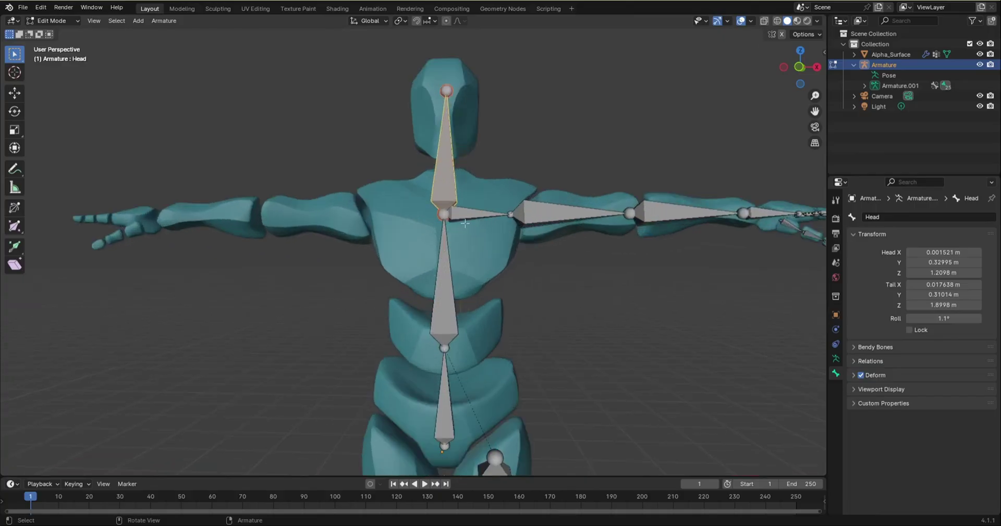
click(482, 223)
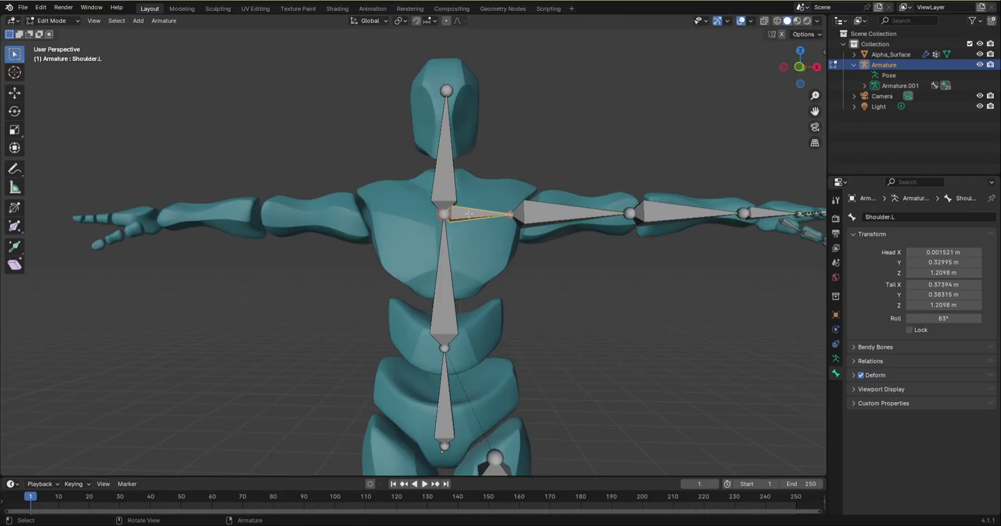
- Select all bones of the armature and symmetrize them to create the missing arm and leg bones on the other side
scroll(469, 214, down, 6)
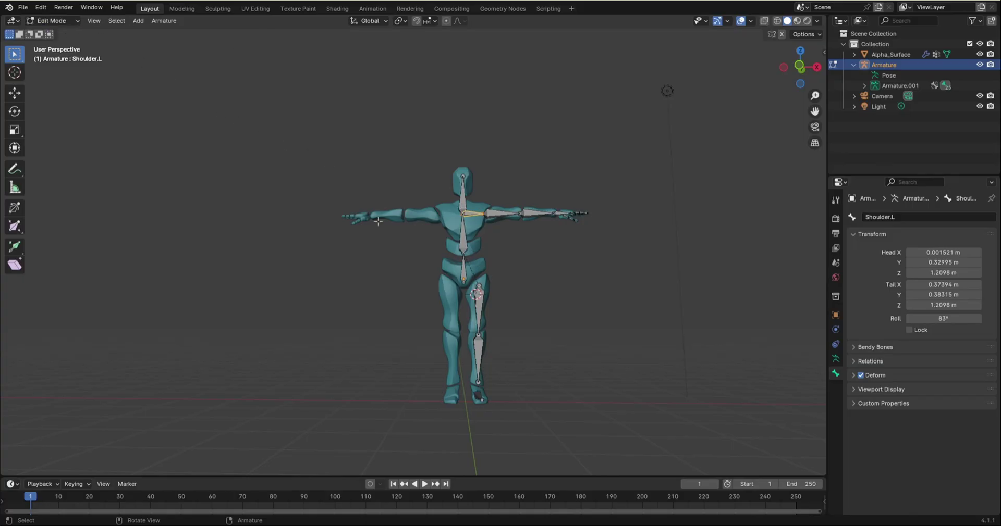
key(a)
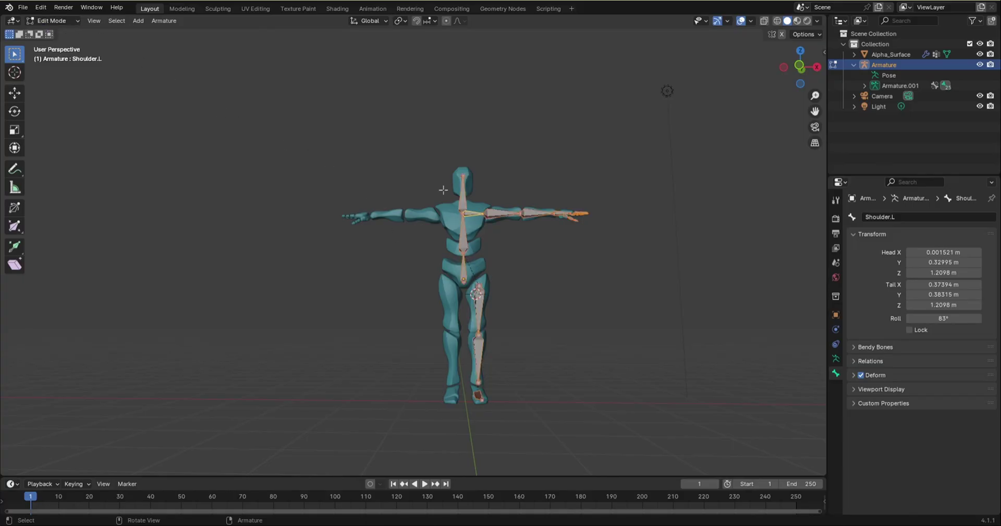
right_click(524, 279)
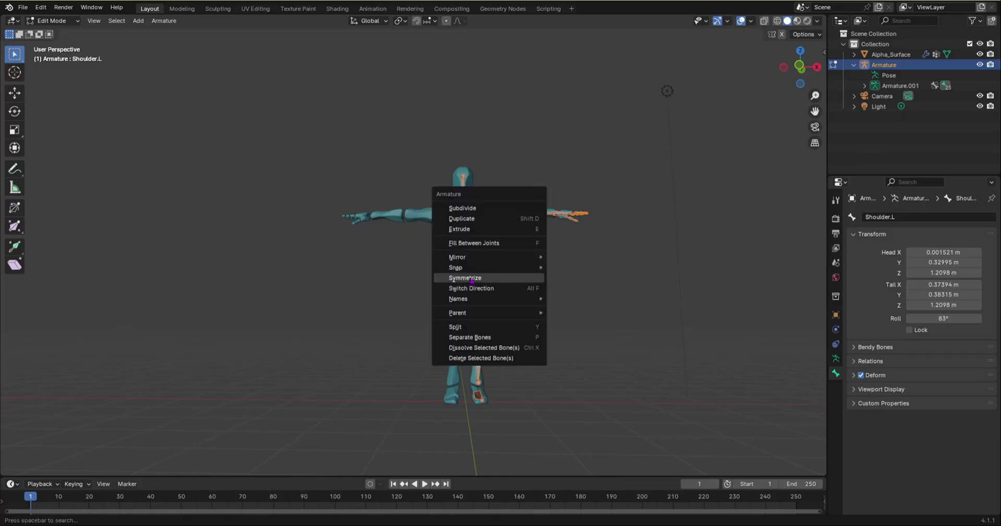
click(471, 279)
click(516, 266)
middle_drag(507, 255, 711, 239)
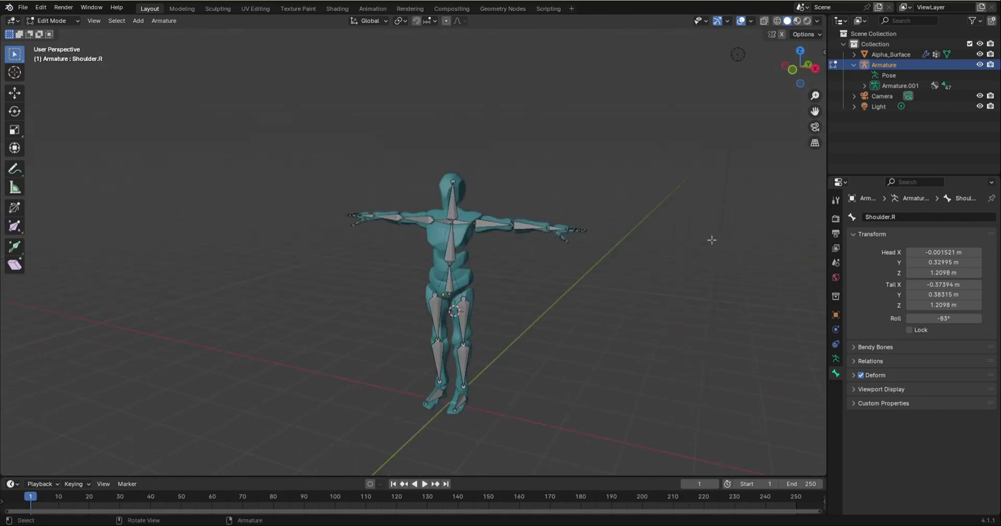
- Compare the names of the mirrored shoulder and arm bones with the chest bone and the original arm bones
scroll(451, 206, up, 6)
middle_drag(451, 206, 474, 200)
scroll(497, 194, up, 4)
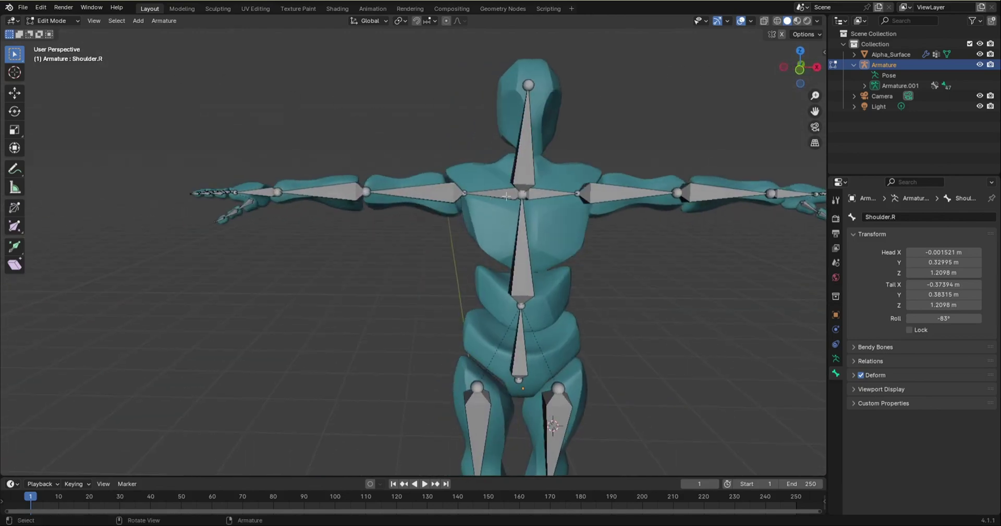
click(496, 192)
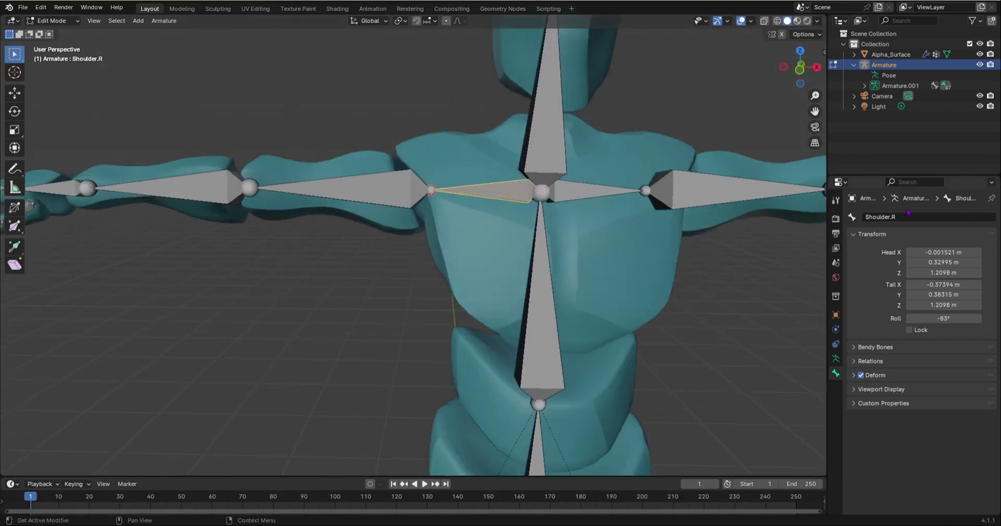
click(401, 203)
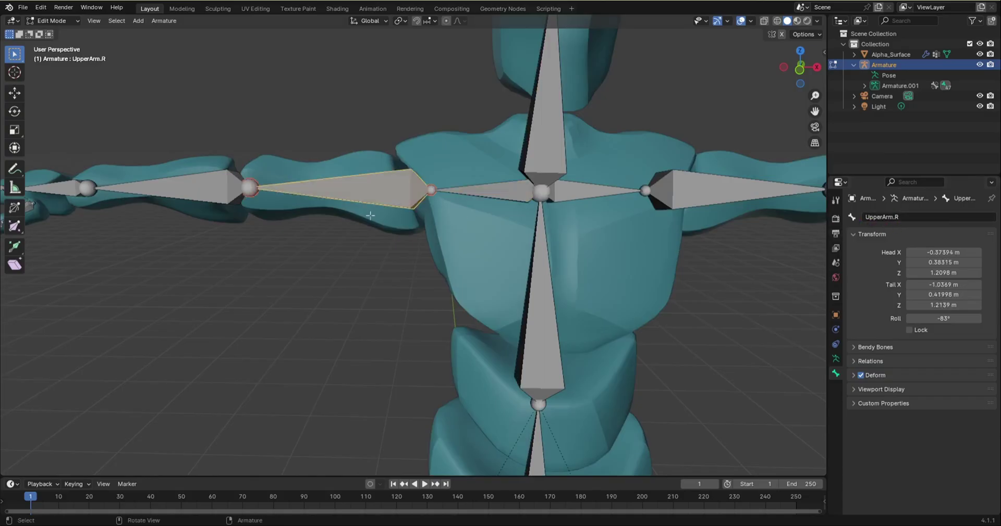
click(542, 297)
scroll(484, 205, down, 7)
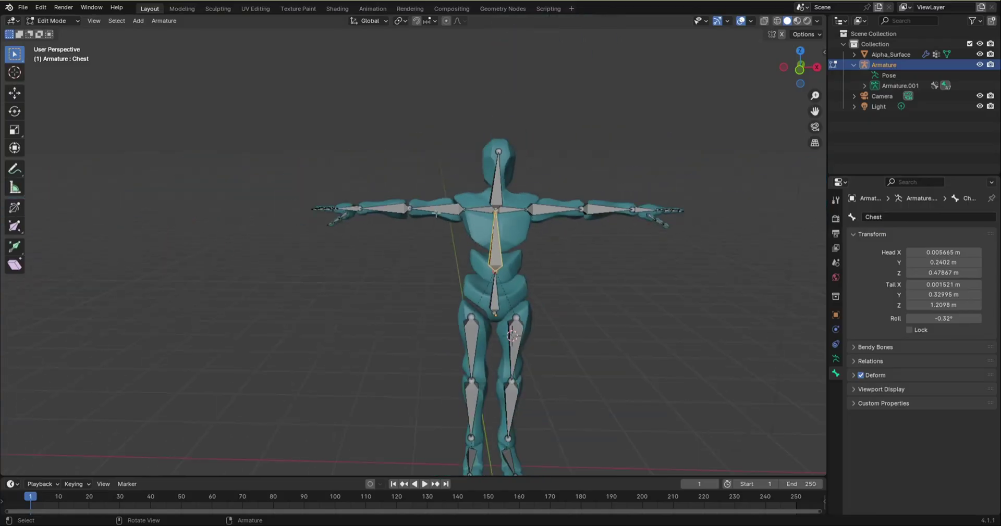
click(442, 206)
click(393, 205)
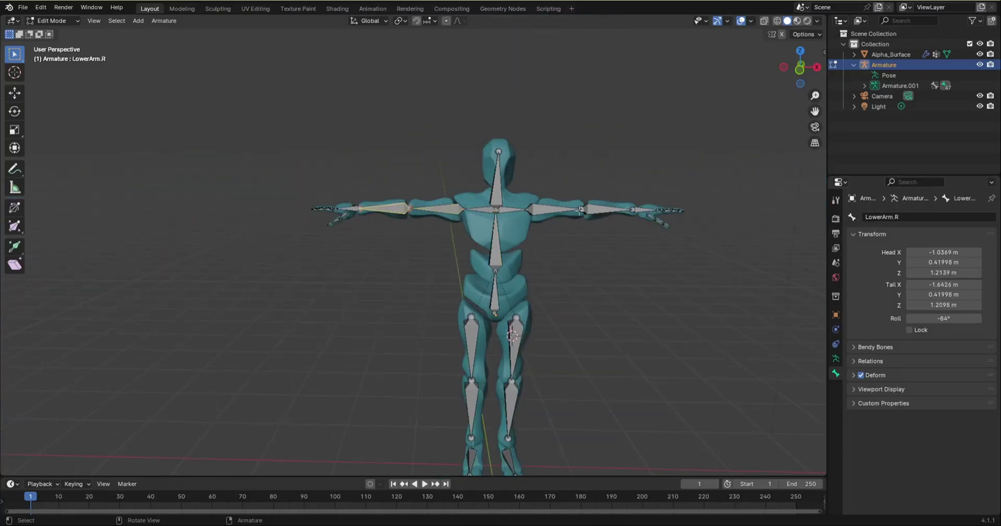
click(572, 209)
click(597, 215)
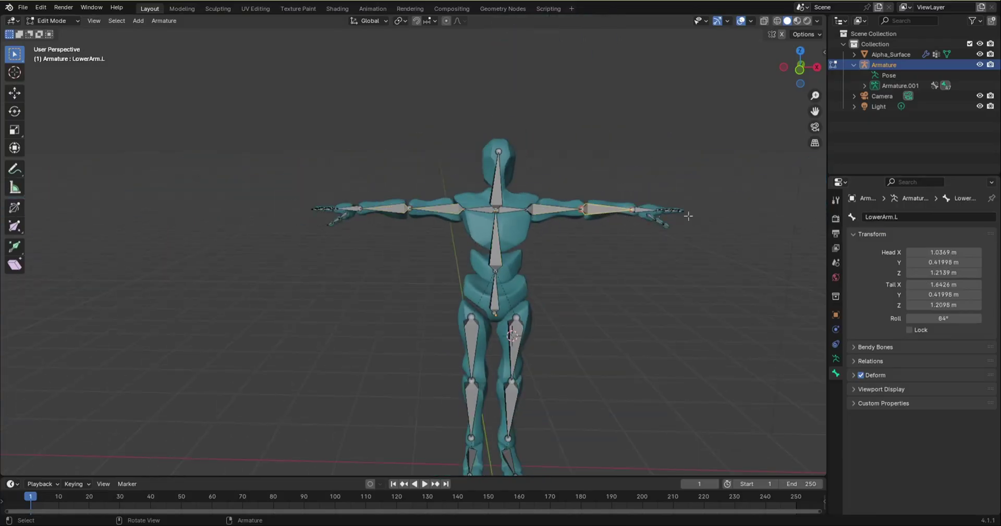
scroll(512, 242, down, 4)
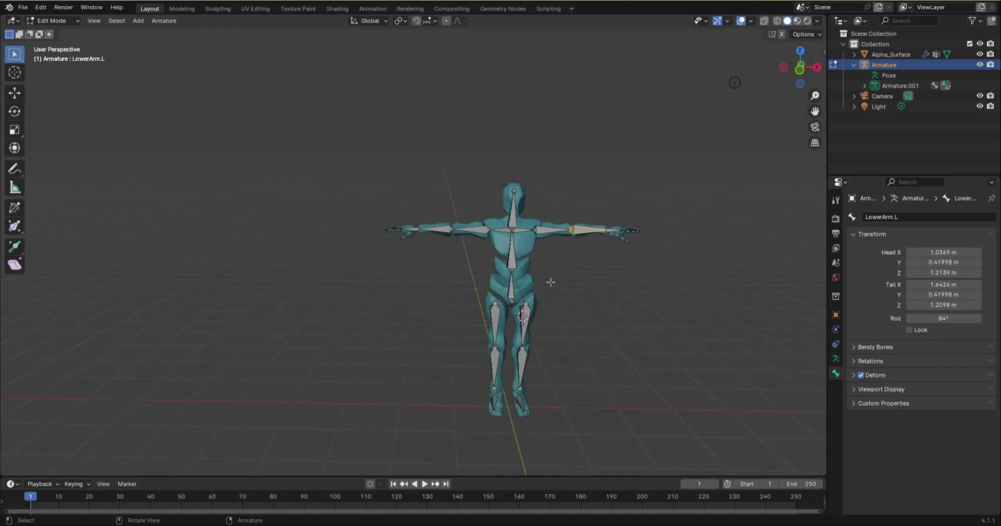
scroll(581, 268, up, 5)
middle_drag(543, 281, 224, 259)
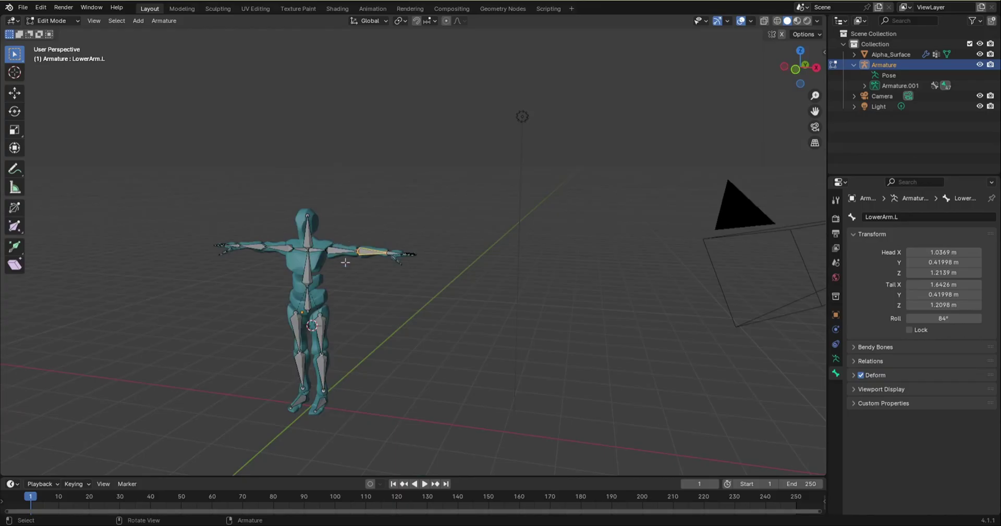
middle_drag(345, 262, 396, 250)
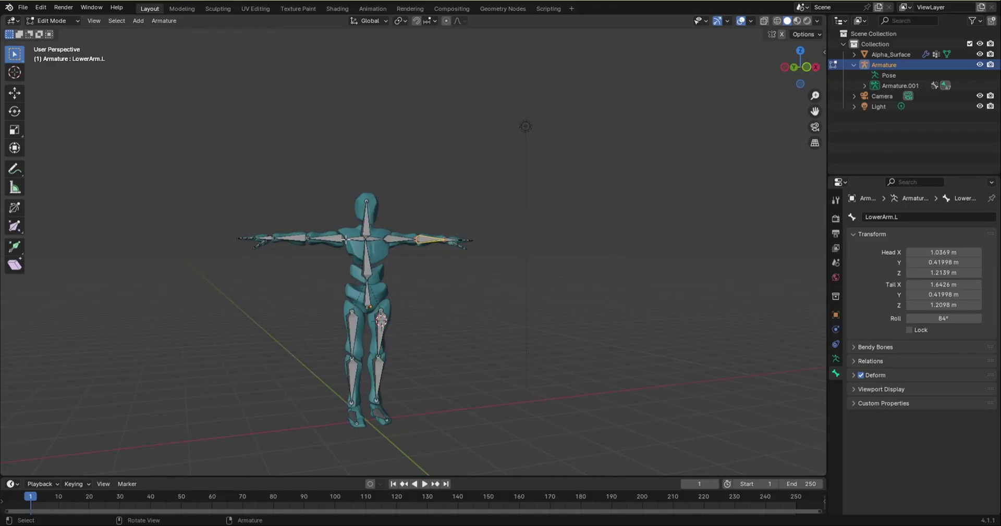
middle_drag(472, 272, 375, 263)
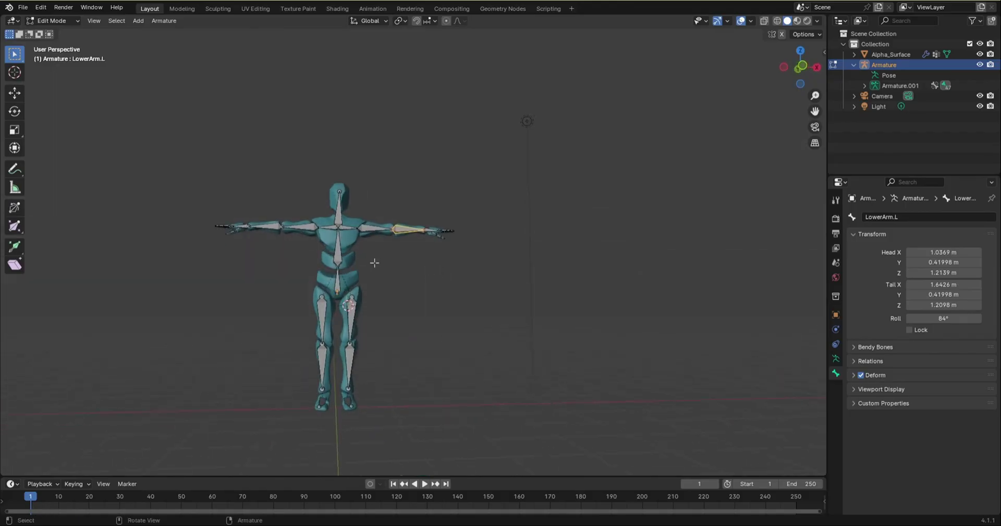
scroll(339, 251, up, 5)
scroll(437, 266, down, 6)
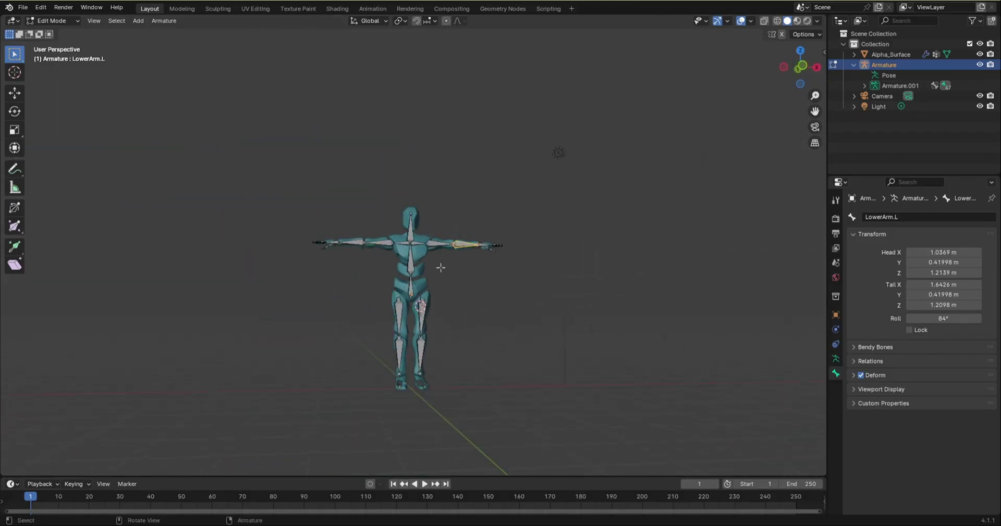
- In Object Mode, parent the Alpha_Surface mesh to the armature with automatic weights, then clear the selection
click(52, 21)
click(52, 32)
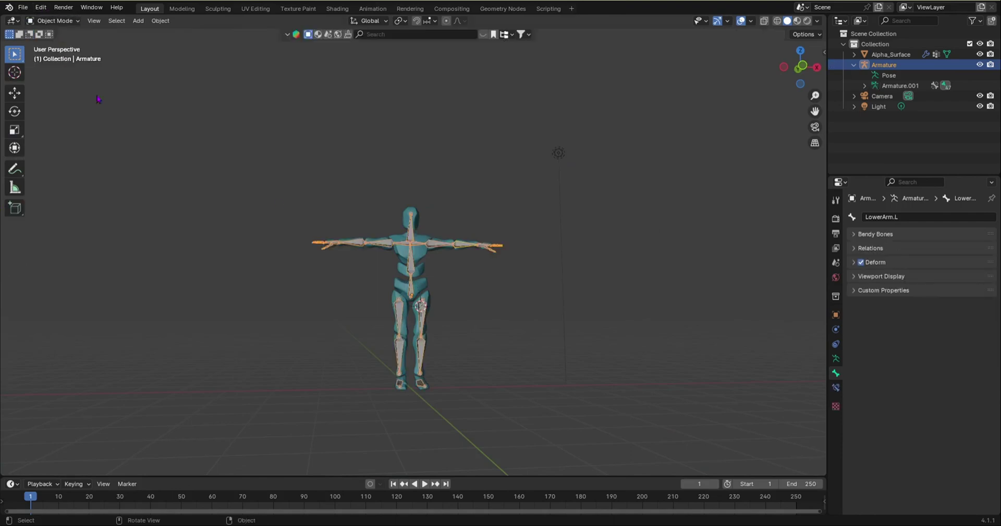
click(471, 305)
click(422, 263)
scroll(405, 271, up, 4)
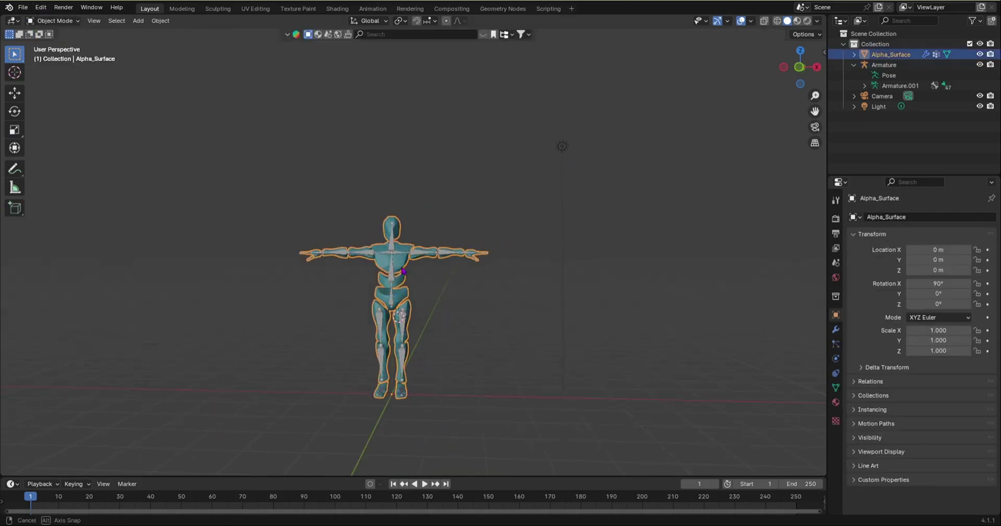
scroll(405, 270, up, 2)
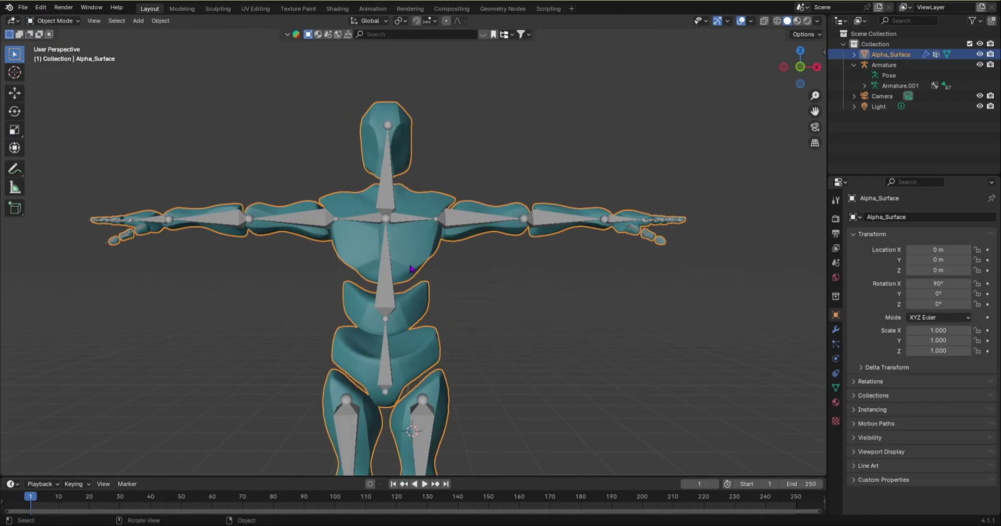
shift+click(416, 225)
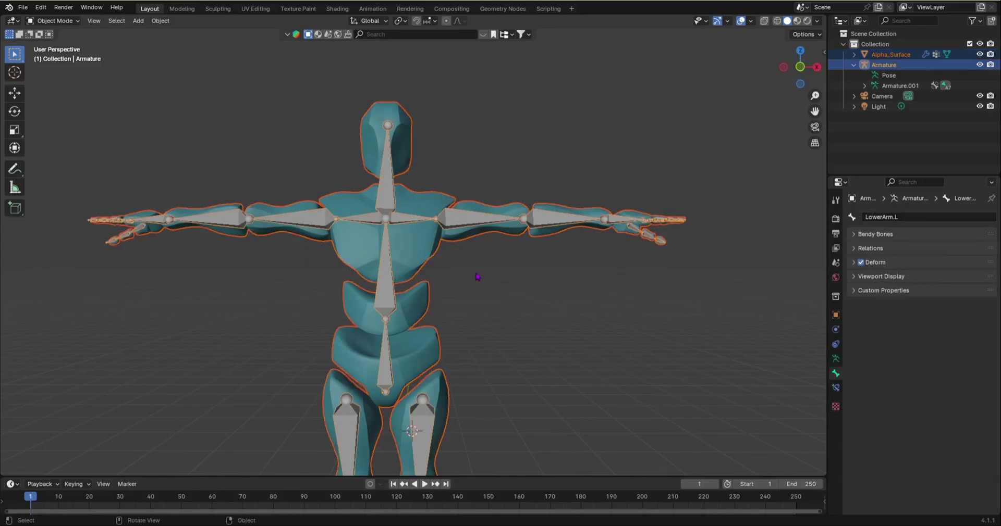
key(ctrl+p)
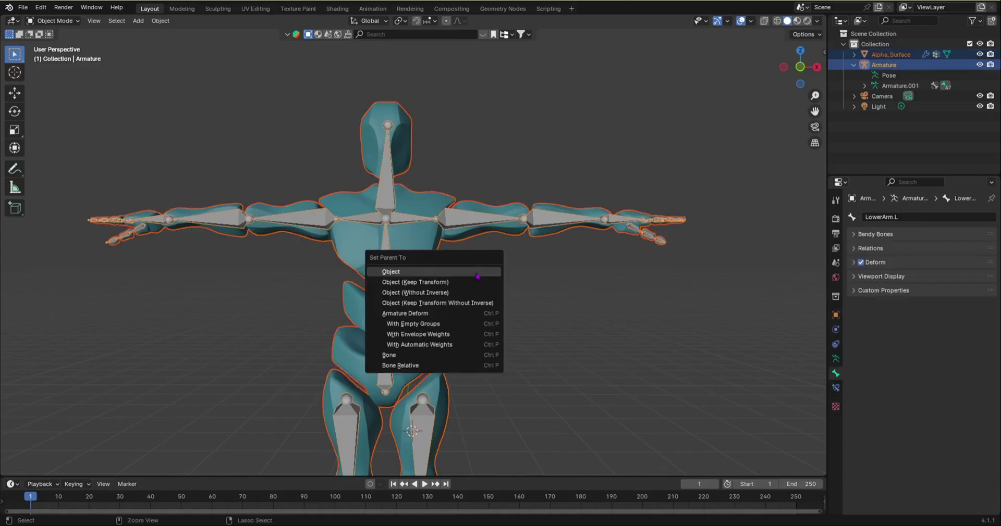
click(451, 345)
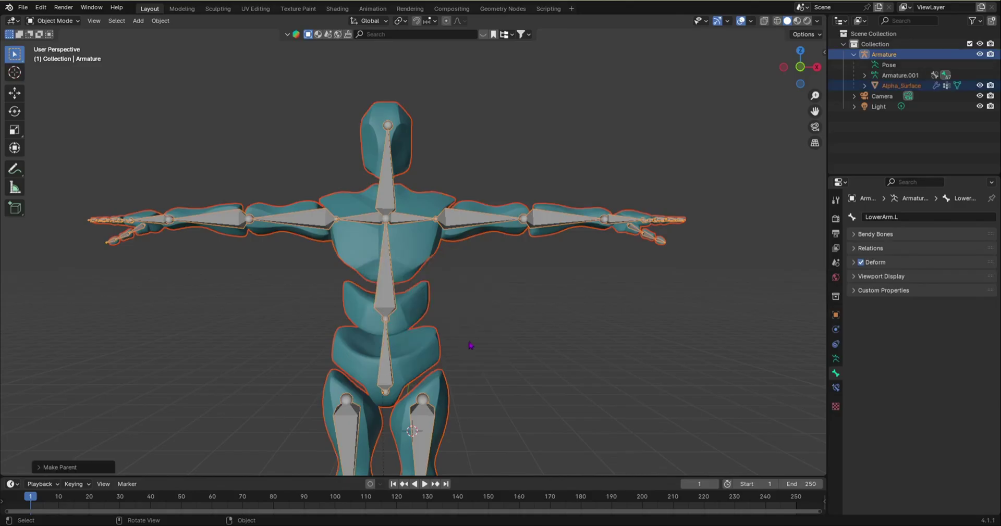
click(483, 336)
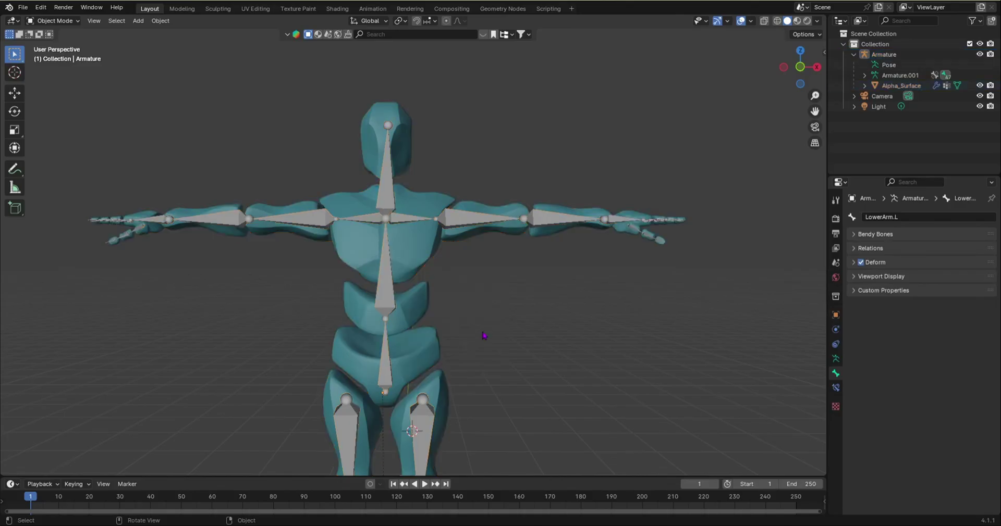
- Switch the armature from Object Mode to Pose Mode and clear the bone selection
click(52, 21)
click(67, 54)
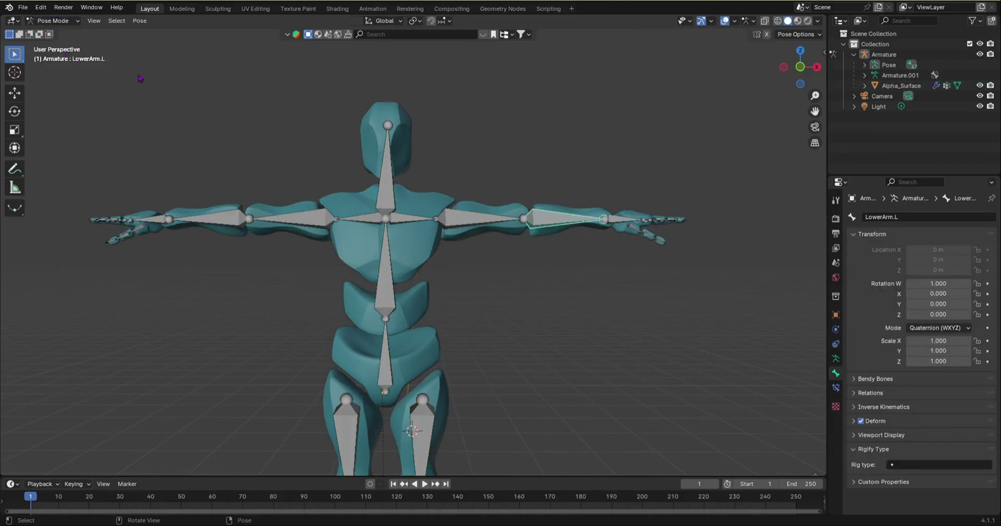
click(527, 274)
- Test the arm deformation by rotating the UpperArm.L bone slightly downward and bending the LowerArm.L bone down at the elbow
scroll(508, 247, down, 5)
middle_drag(498, 246, 527, 225)
scroll(516, 209, up, 4)
click(470, 210)
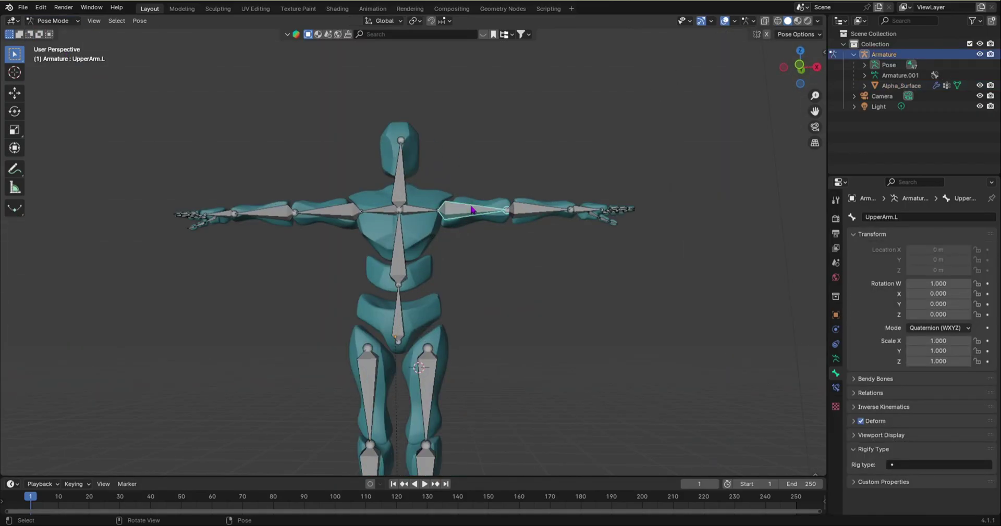
middle_drag(470, 210, 473, 229)
key(r)
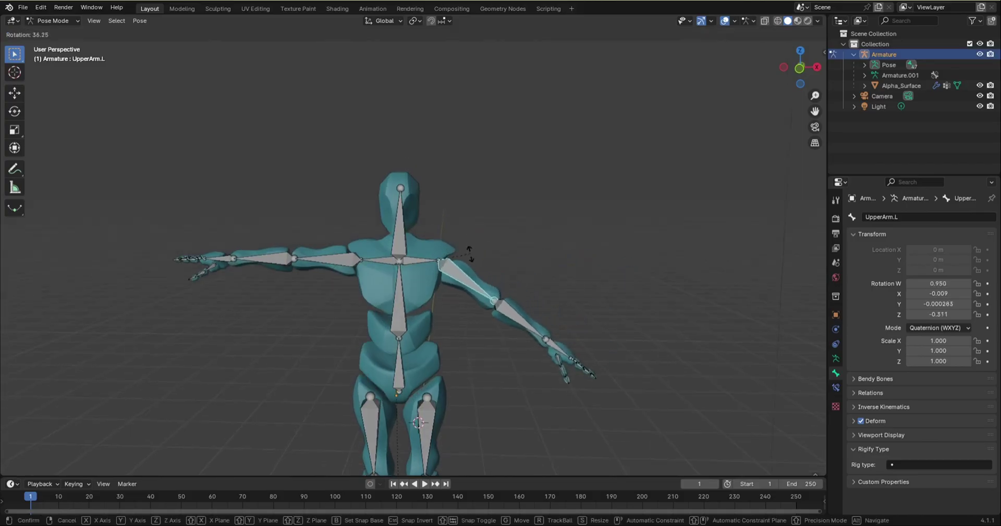
click(496, 229)
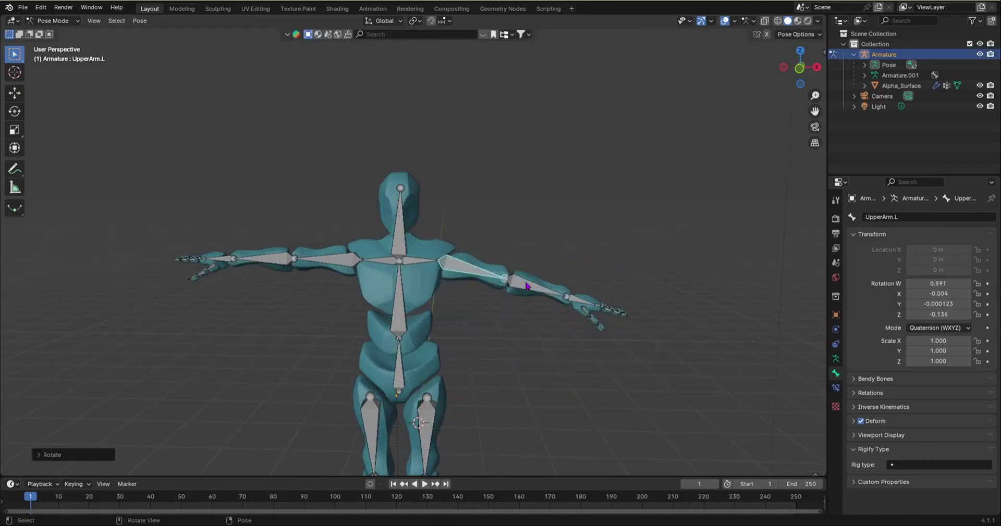
click(528, 286)
key(r)
click(521, 327)
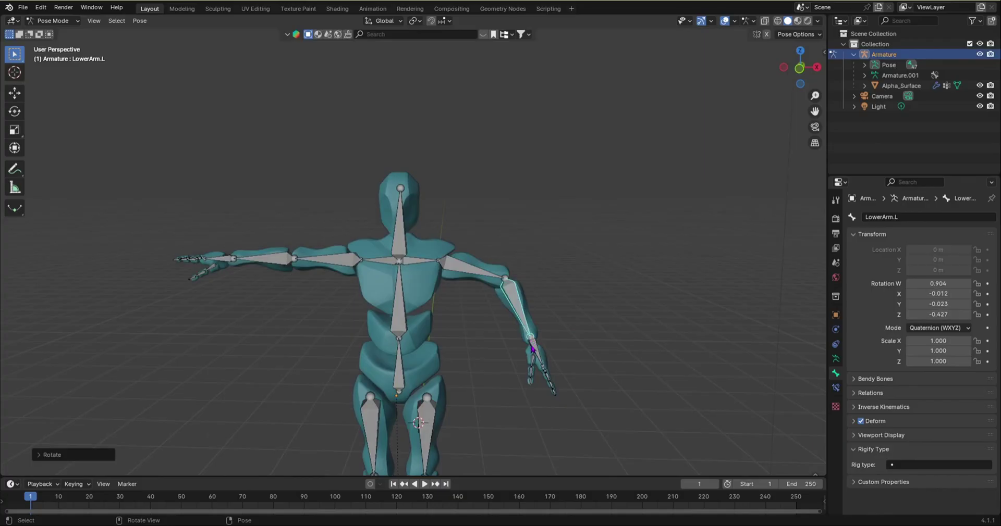
- Rotate the left hand bone inward toward the body and rotate the LowerThumb.L bone
click(531, 348)
key(r)
click(501, 358)
click(502, 361)
key(r)
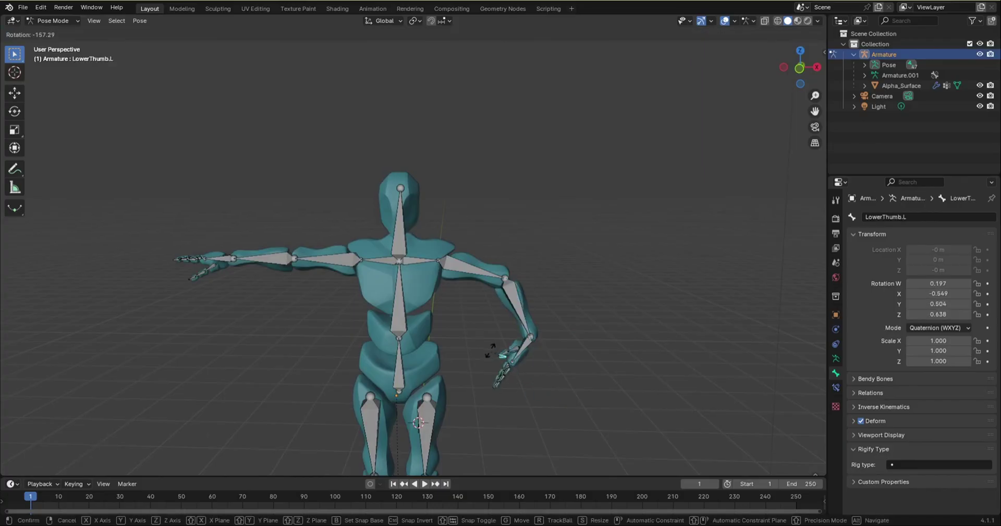
key(Return)
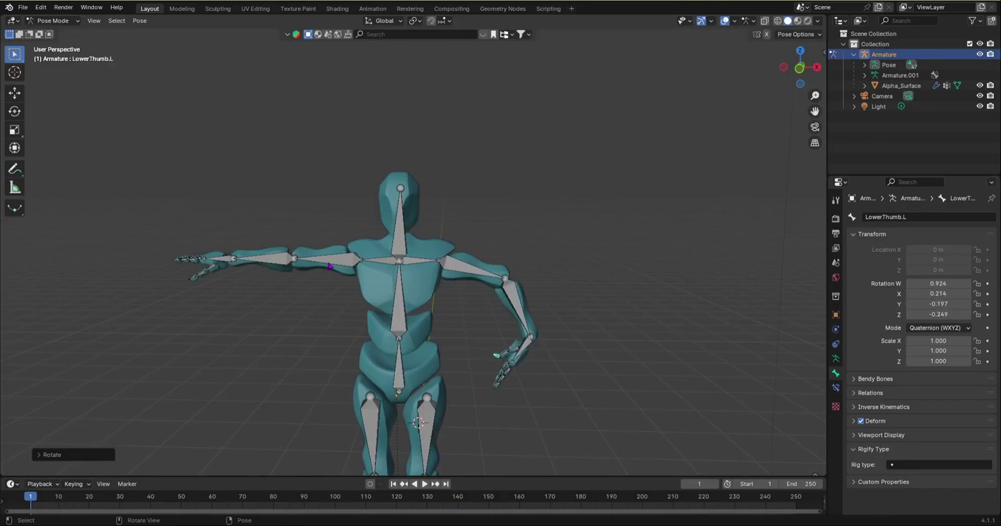
- Rotate the right upper arm bone downward and bend the LowerArm.R bone until the forearm hangs nearly vertical
click(329, 264)
key(r)
click(331, 290)
click(304, 309)
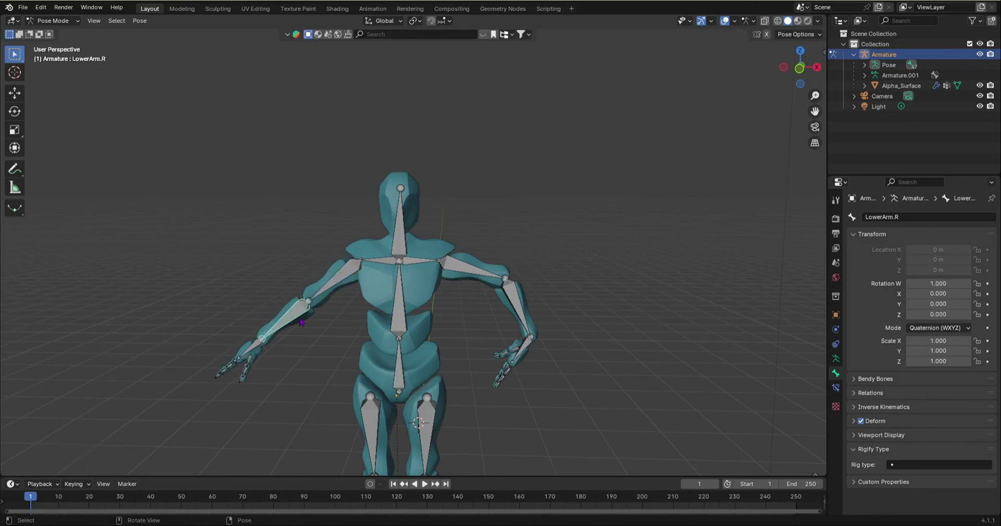
key(r)
key(Return)
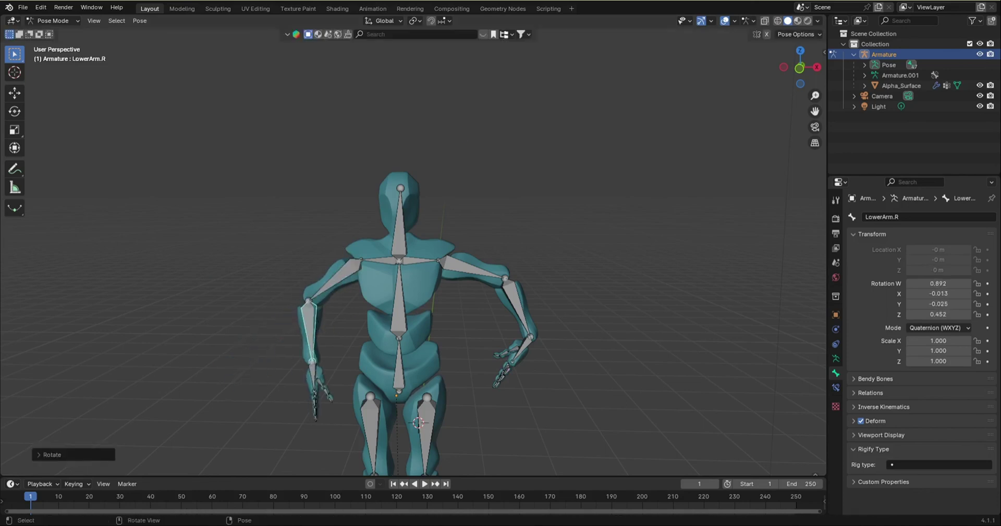
- Rotate the Head bone to tilt the head sideways and check how the neck deforms
click(404, 239)
key(r)
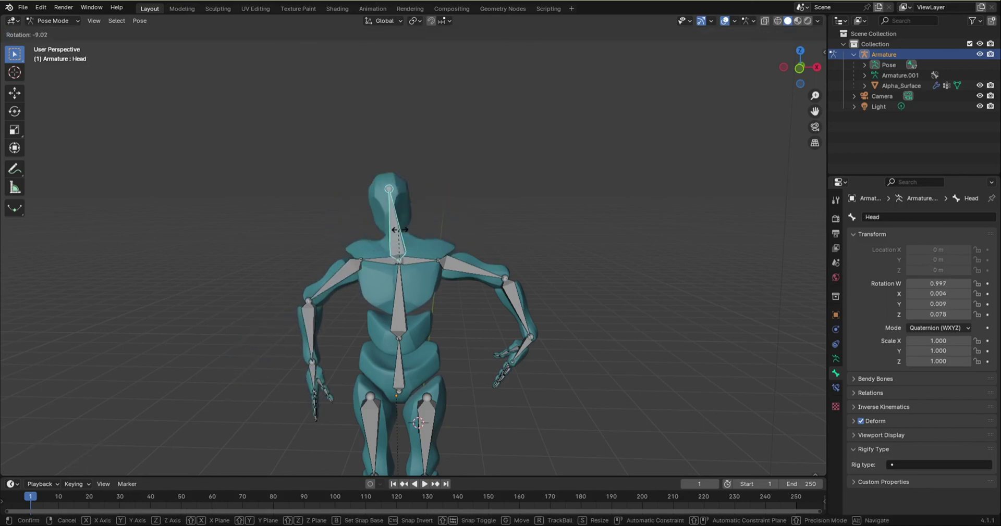
click(415, 332)
- Rotate the UpperLeg.L bone a little to test the leg deformation
scroll(416, 332, down, 3)
click(443, 316)
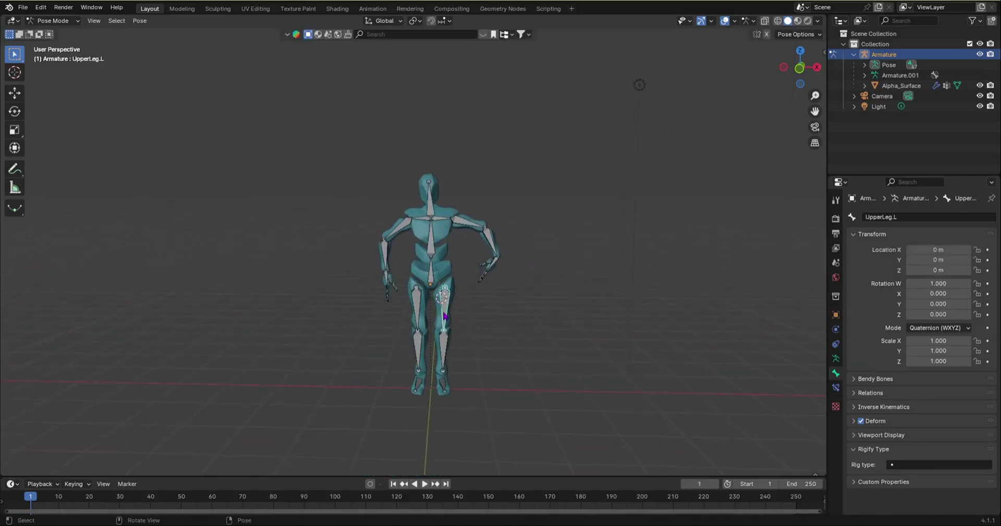
key(r)
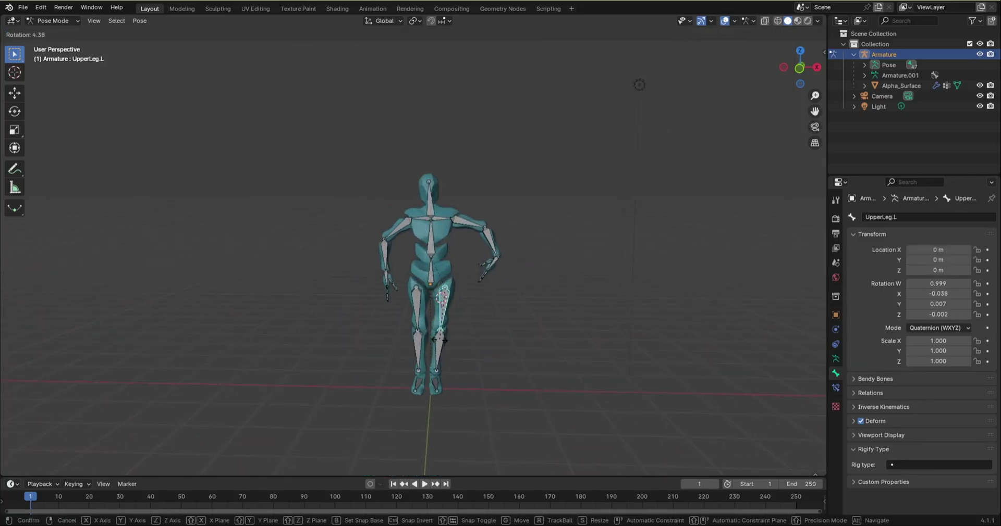
click(457, 339)
middle_drag(457, 339, 431, 346)
- Undo the test rotations of the leg, head, arms, hand and thumb to return the figure to its T-pose
key(ctrl+z)
key(ctrl+z)
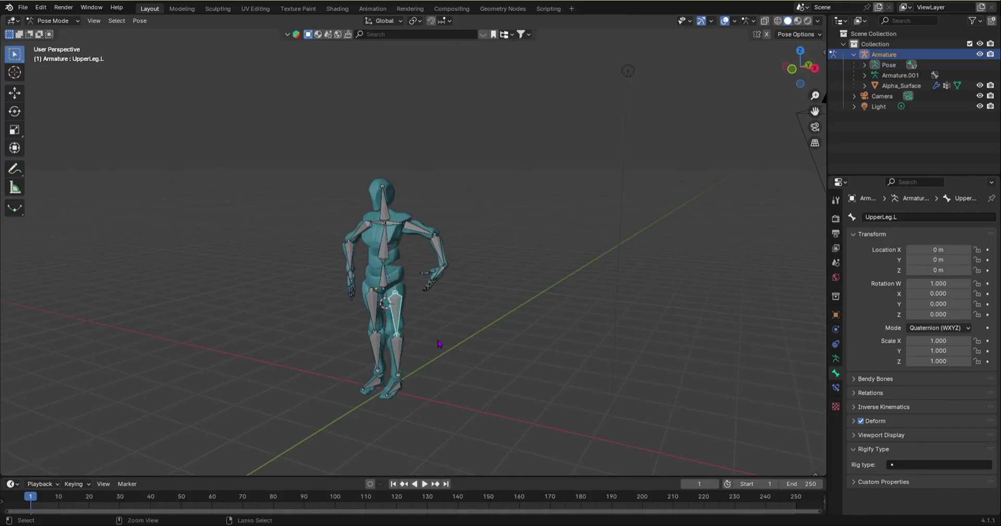
key(ctrl+z)
key(ctrl+z)
key(ctrl+z)
key(ctrl+z)
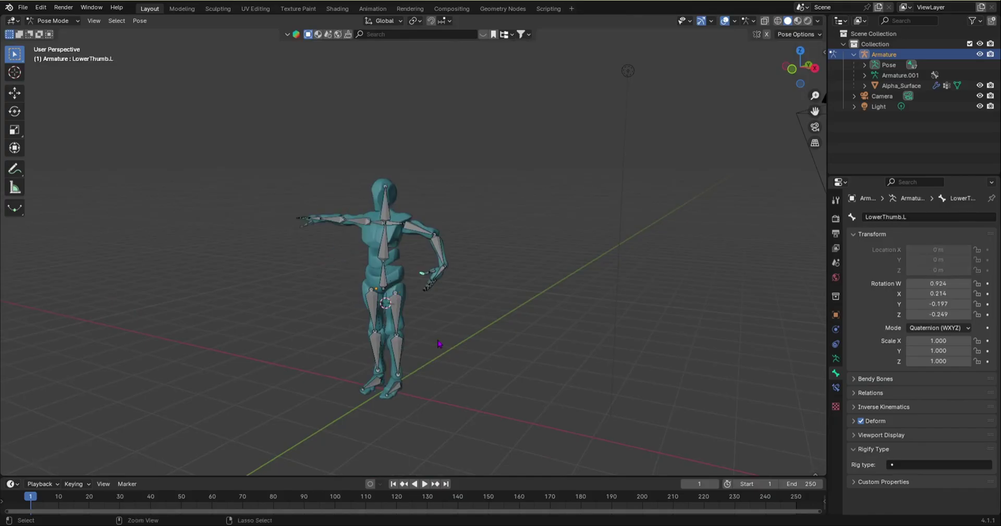
key(ctrl+z)
key(ctrl+z)
key(ctrl+z)
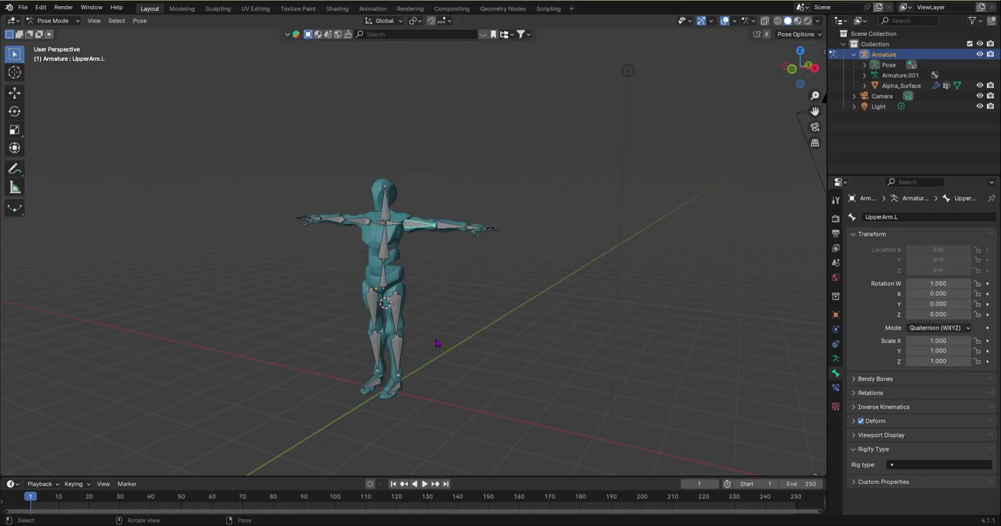
- Rotate the UpperArm.L bone slightly downward again and bend the LowerArm.L bone at the elbow
middle_drag(436, 347, 464, 267)
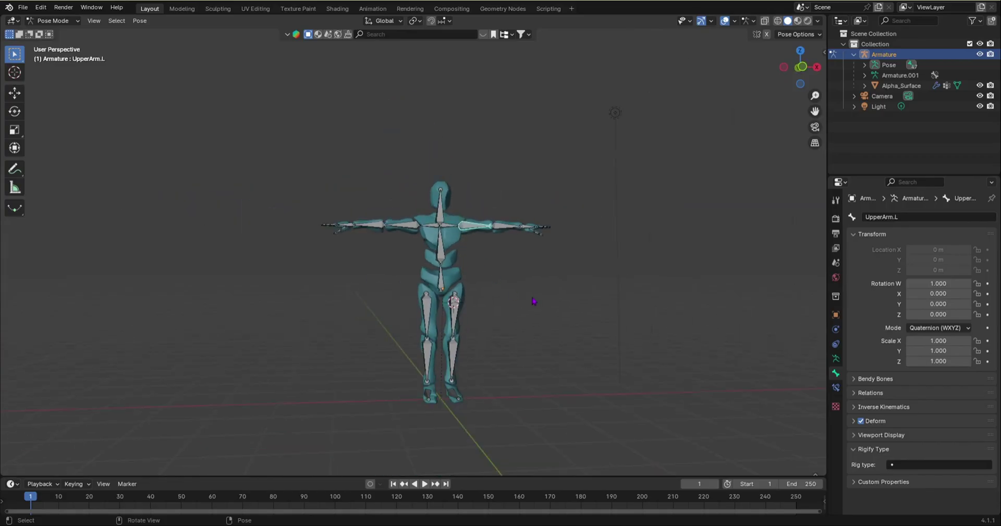
scroll(476, 194, up, 3)
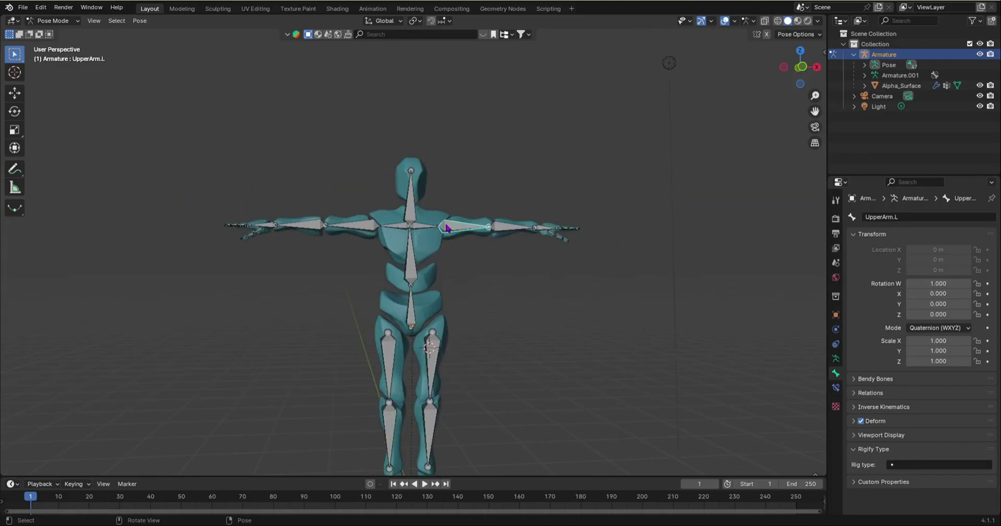
key(r)
click(505, 241)
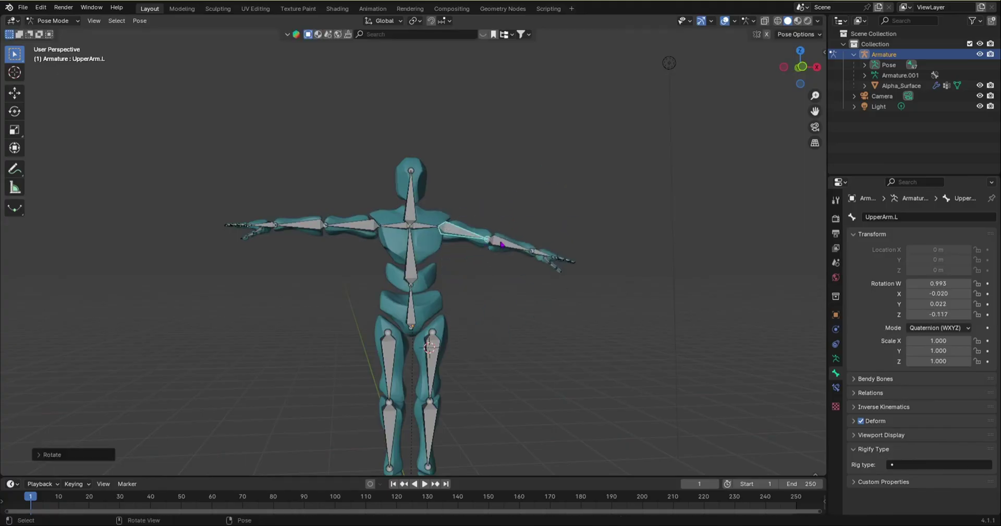
key(r)
click(517, 283)
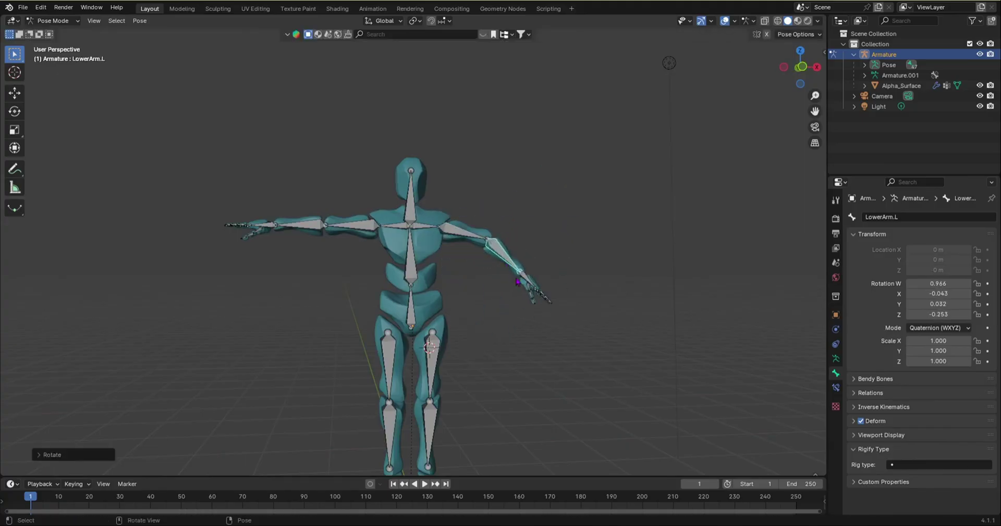
- Rotate the Hand.L bone inward at the wrist and try rotating the LowerThumb.L bone
click(524, 278)
key(r)
click(509, 295)
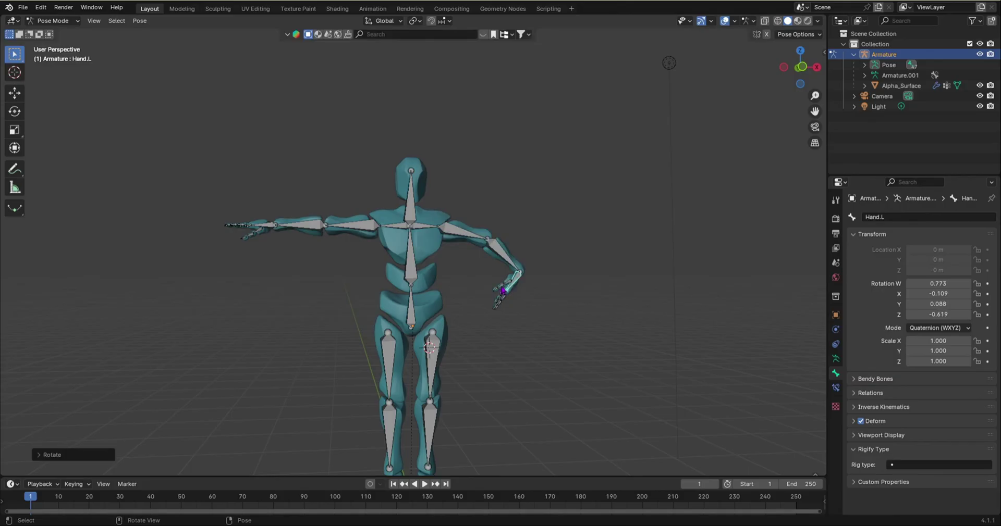
click(502, 289)
key(r)
click(499, 288)
click(498, 281)
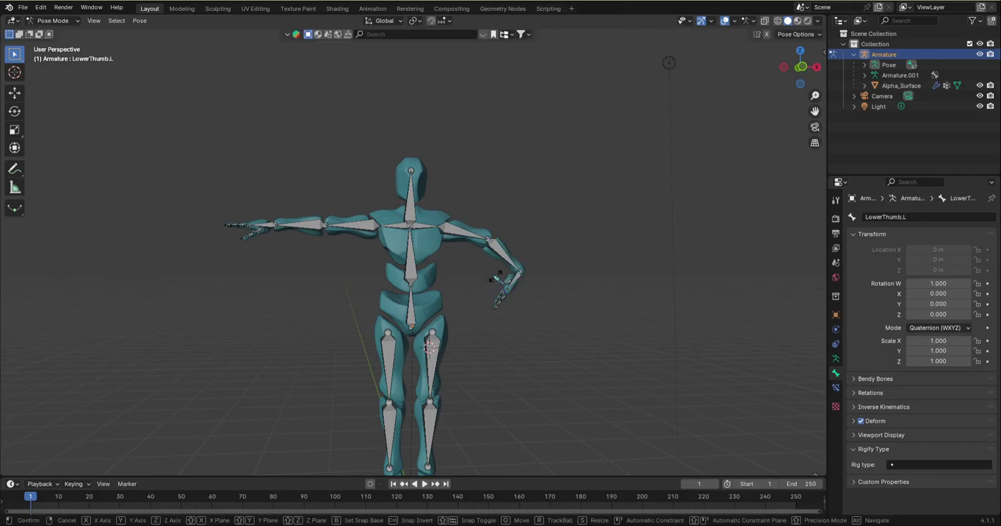
key(r)
click(500, 278)
- Undo the second set of left arm and hand rotations to restore the T-pose
key(ctrl+z)
key(ctrl+z)
key(ctrl+z)
key(ctrl+z)
key(ctrl+z)
key(ctrl+z)
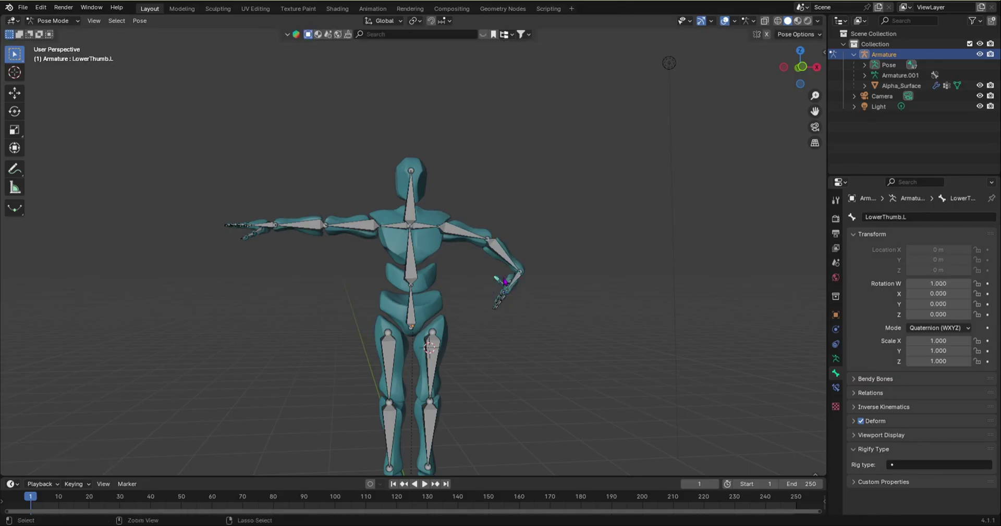
key(ctrl+z)
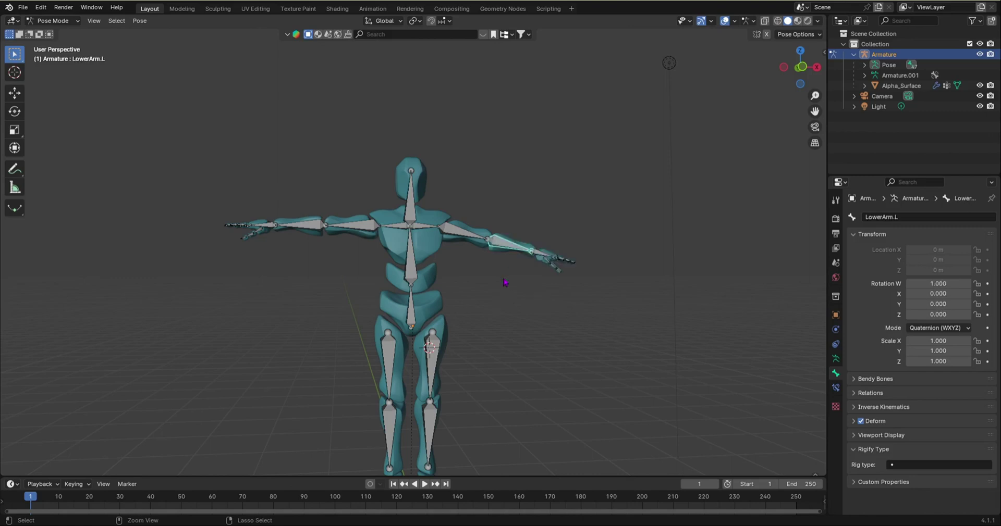
key(ctrl+z)
key(ctrl+z)
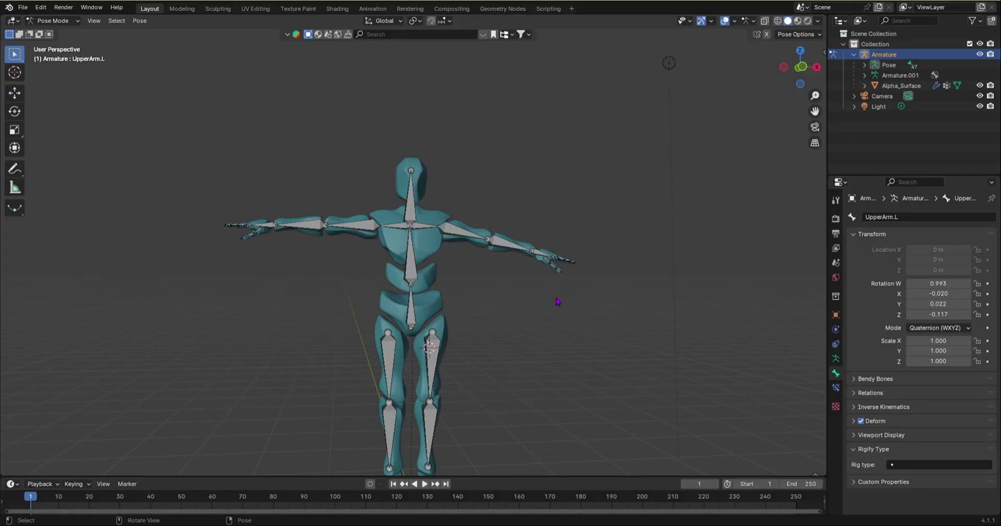
key(ctrl+z)
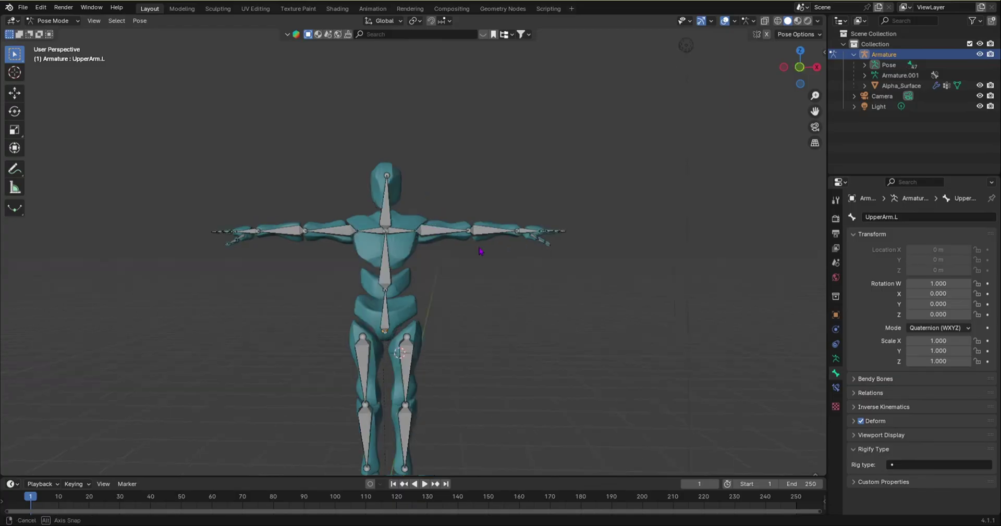